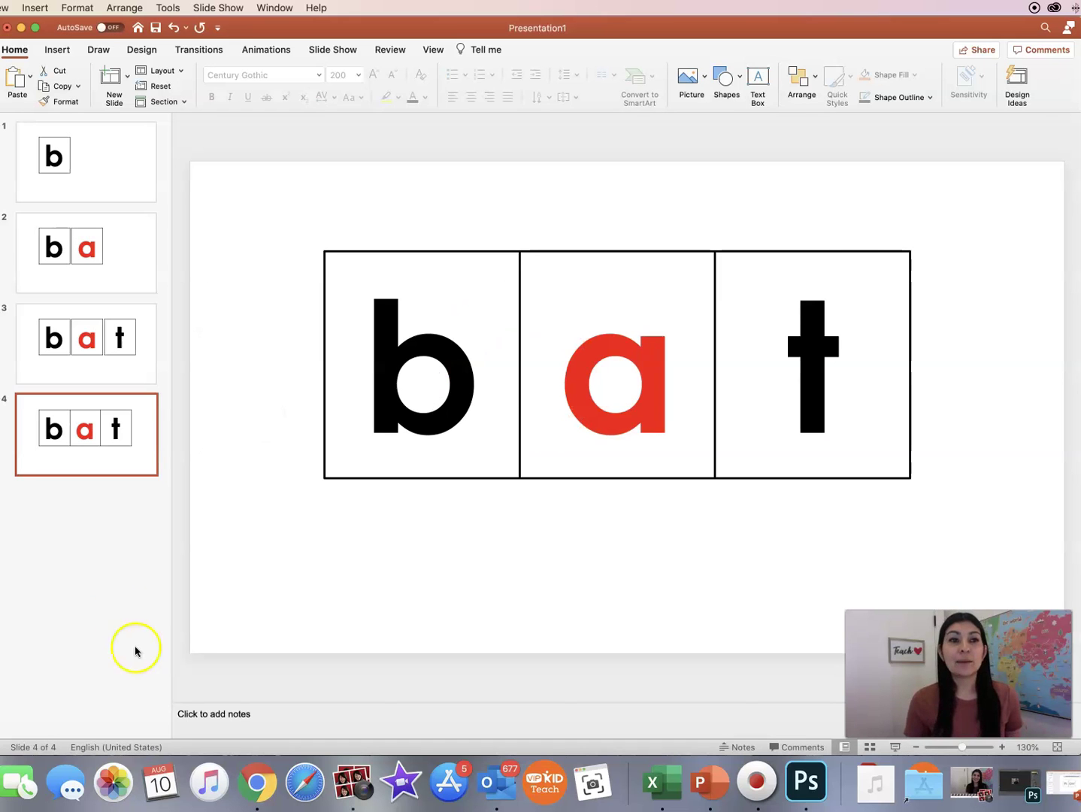
Start a new maximised presentation and switch its only slide to the Blank layout
click(1, 9)
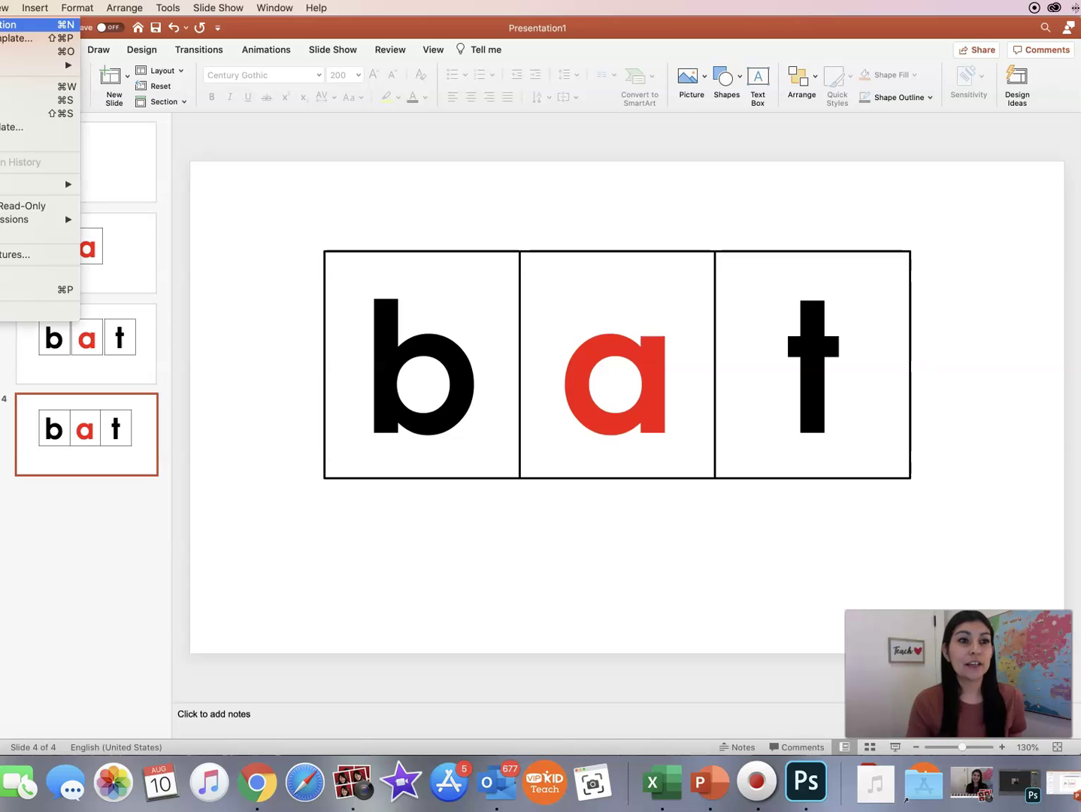
click(9, 23)
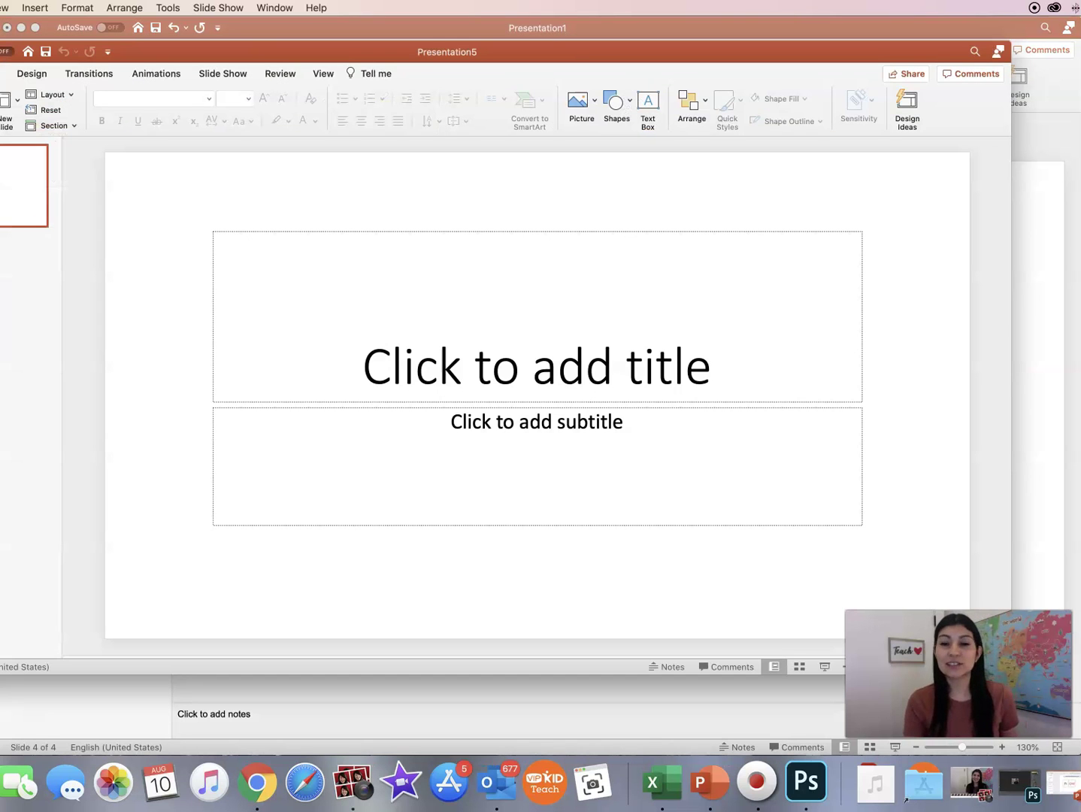
double_click(179, 50)
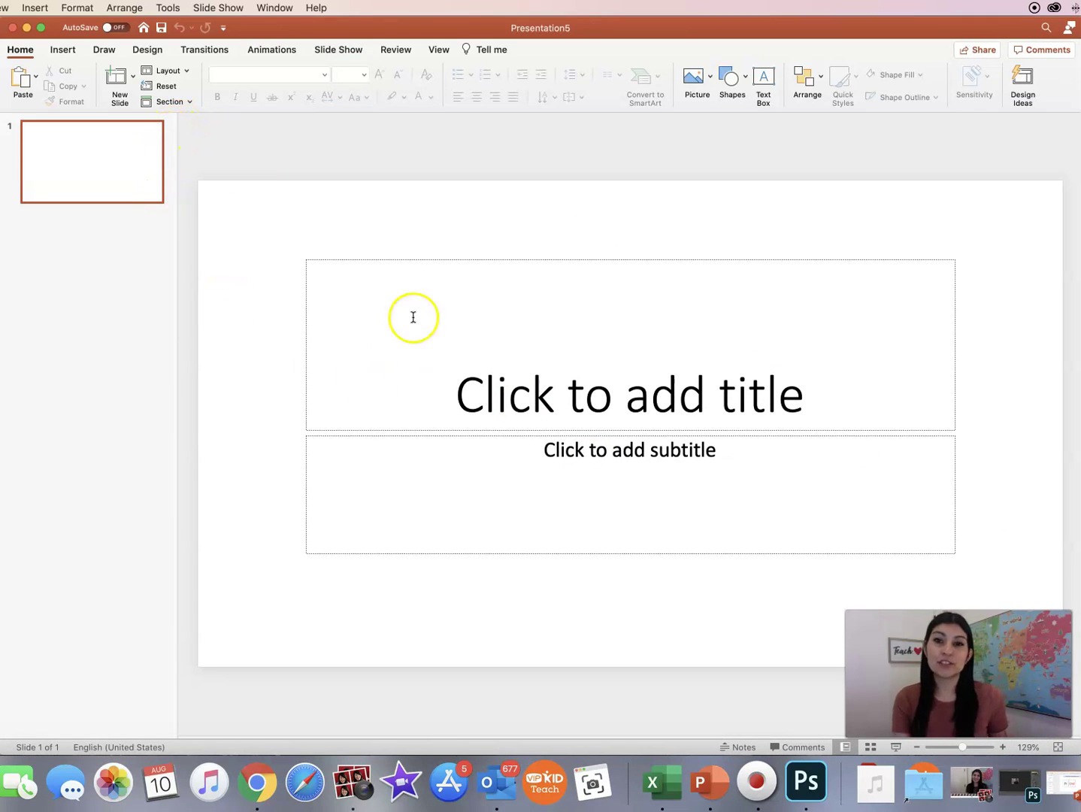
click(185, 72)
click(227, 159)
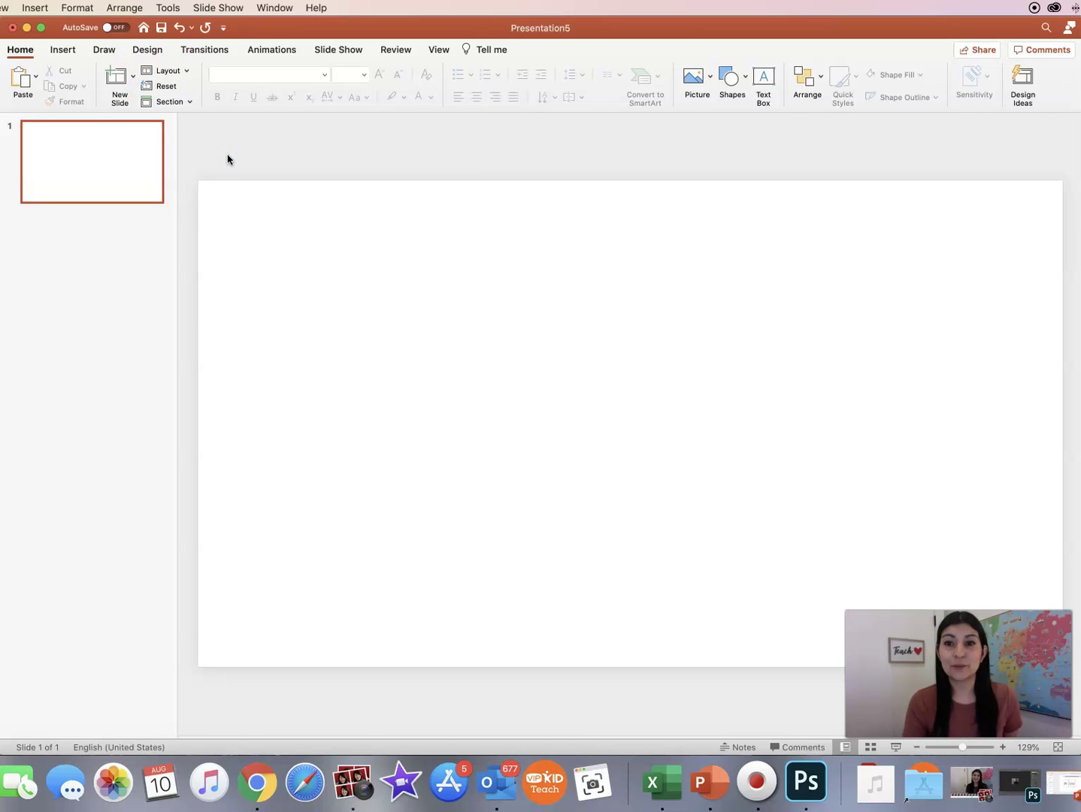
Draw a tall text box left of centre set to Century Gothic, size 200
click(242, 159)
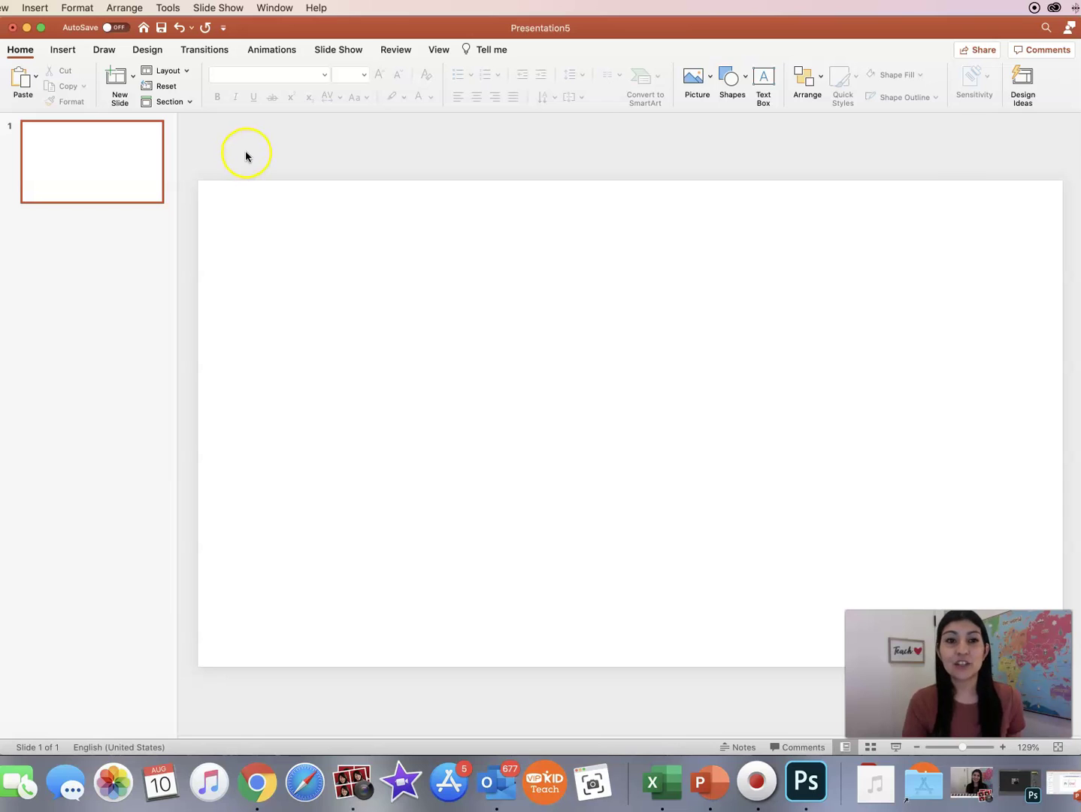
click(766, 91)
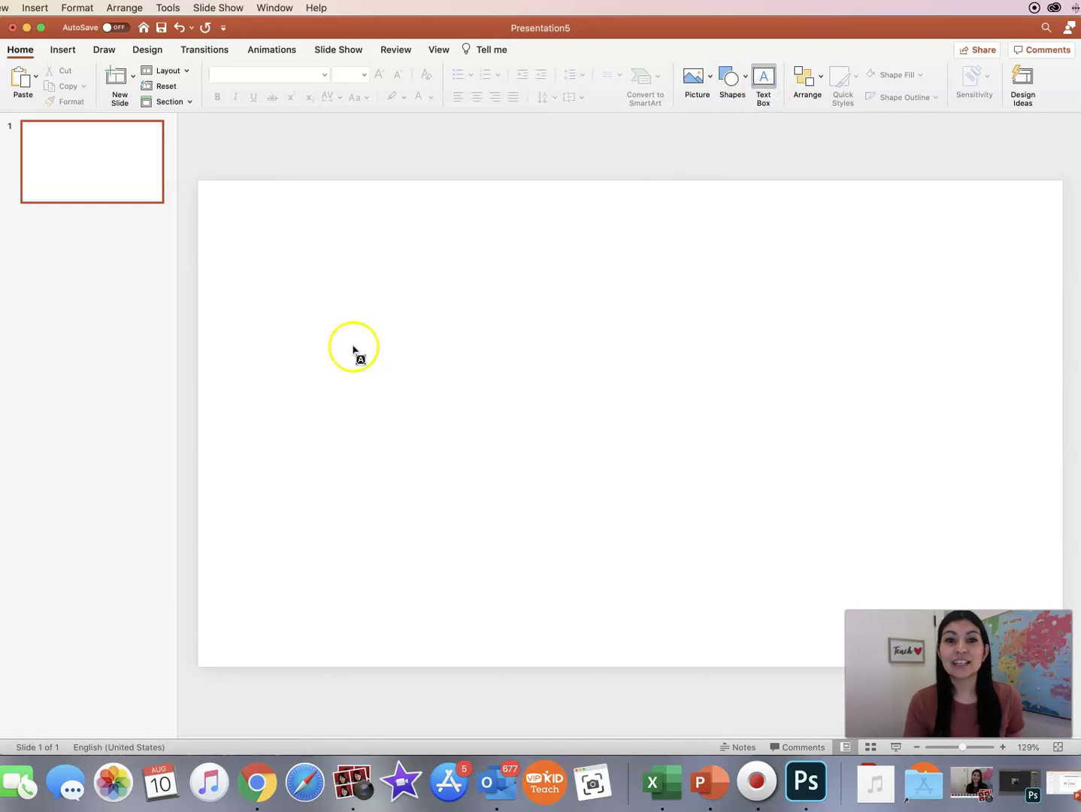
drag(350, 254, 520, 528)
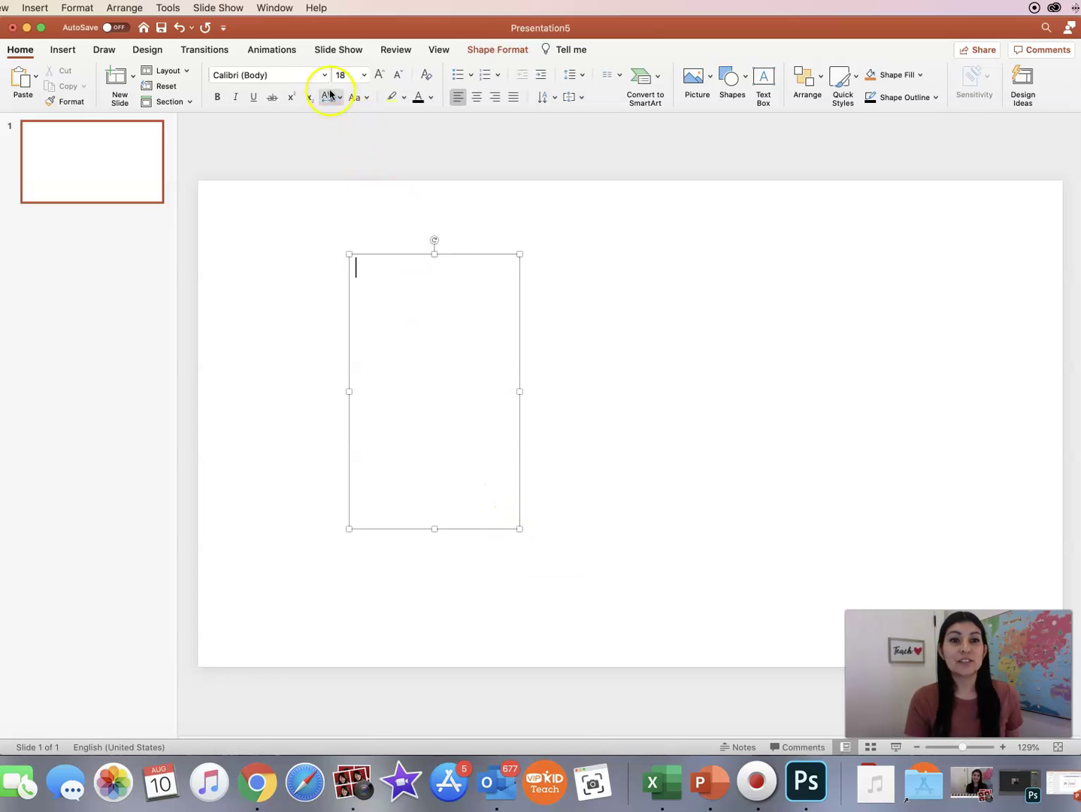
click(326, 76)
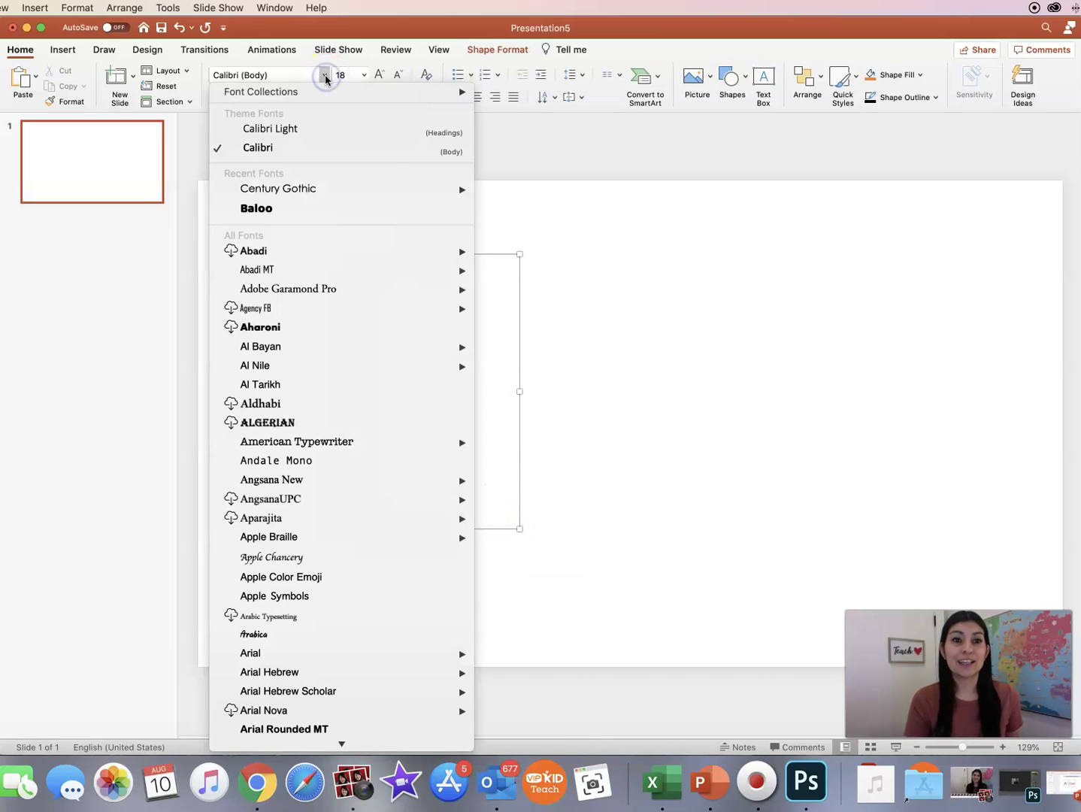
click(309, 189)
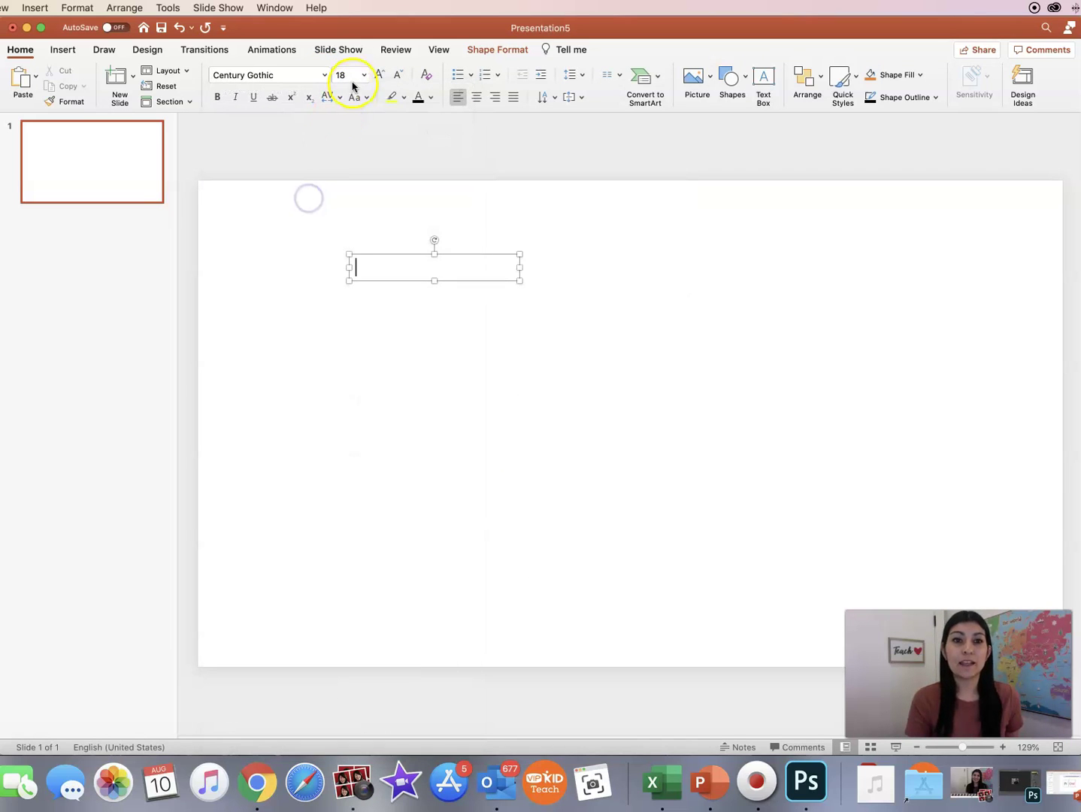
click(348, 74)
text(200)
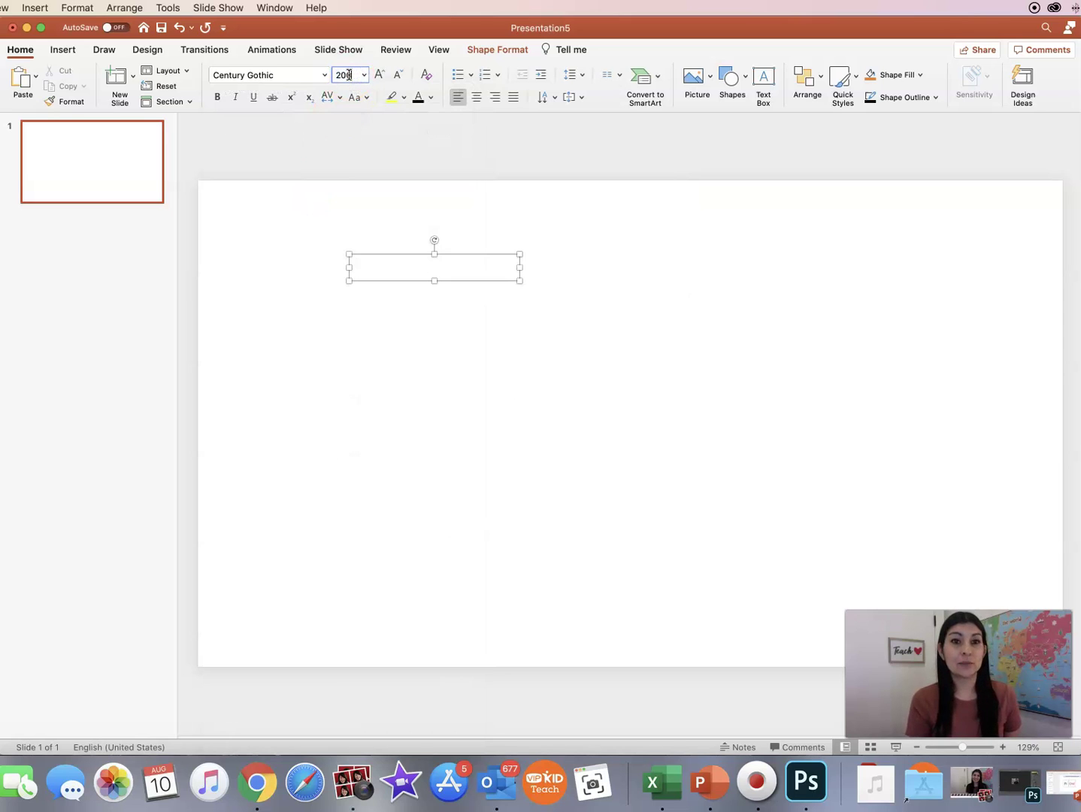
key(Return)
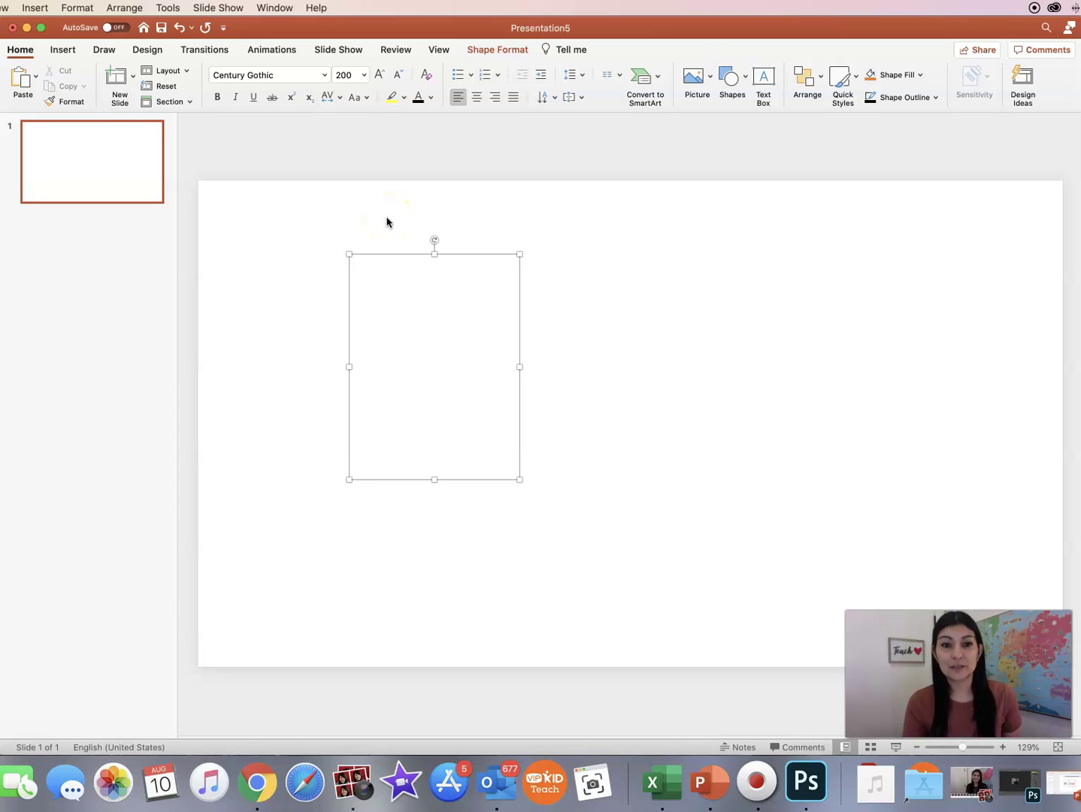
Type a lowercase b in the text box and centre it
click(417, 291)
text(b)
drag(436, 296, 390, 371)
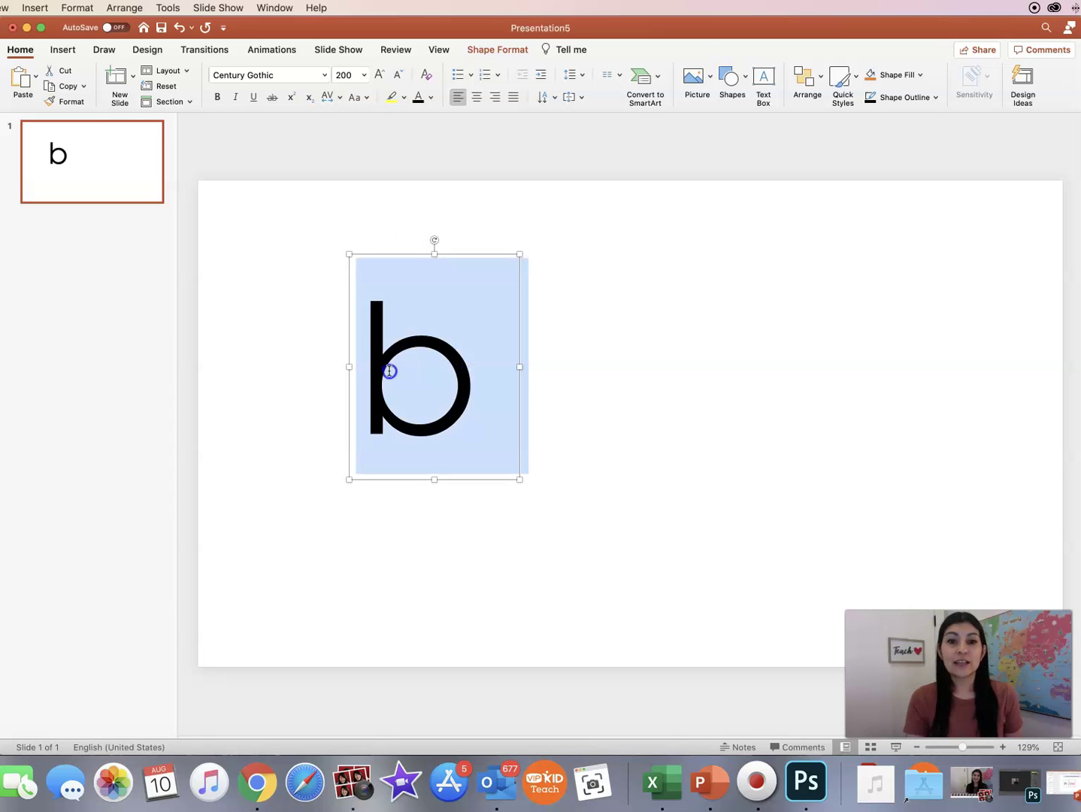
click(478, 97)
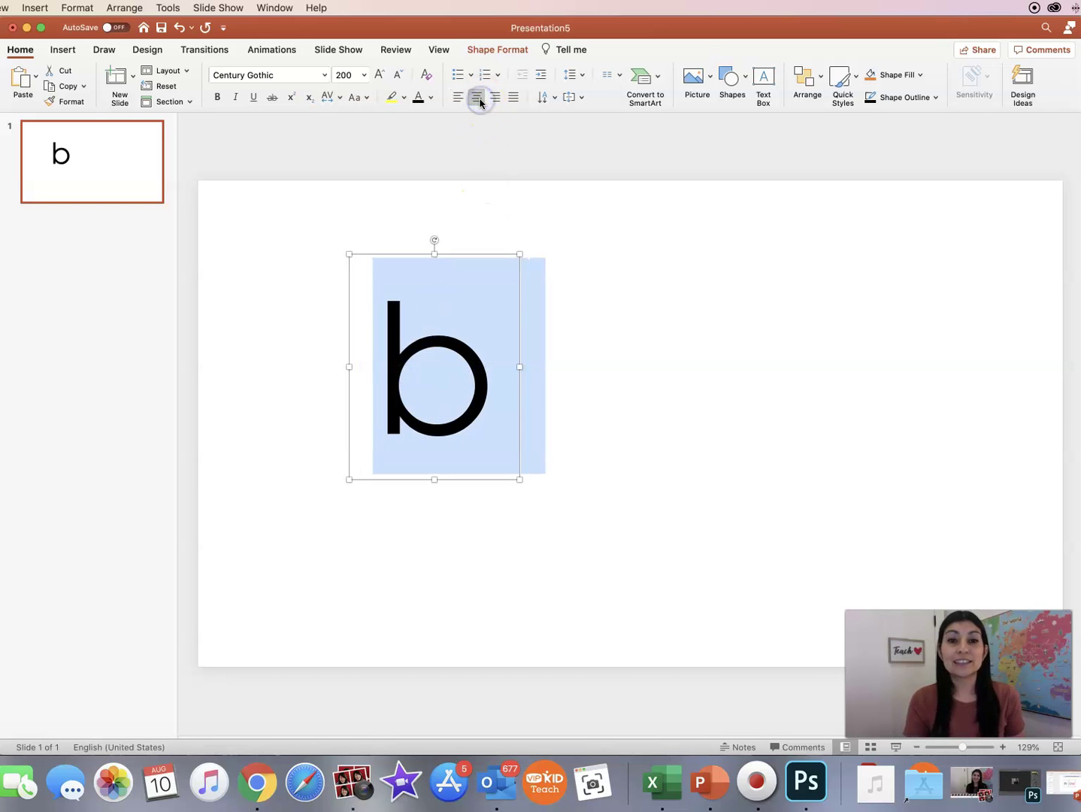
click(576, 363)
click(475, 351)
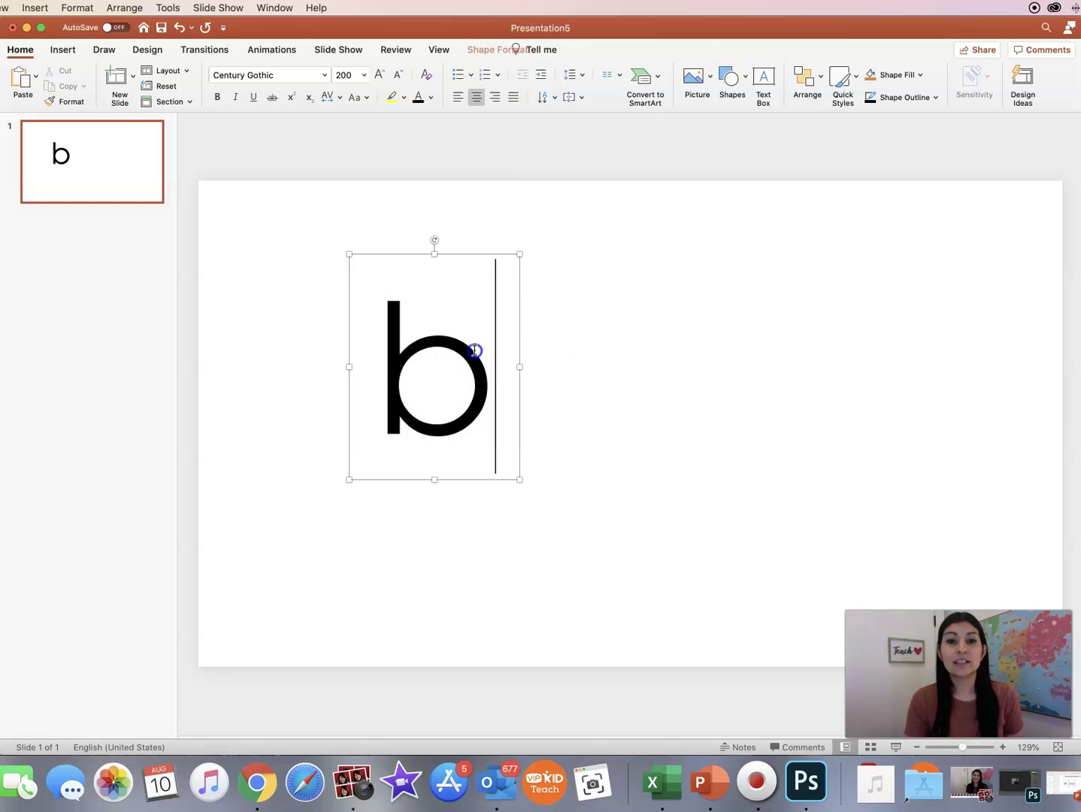
Give the b text box a black outline with a 3 pt weight
click(476, 255)
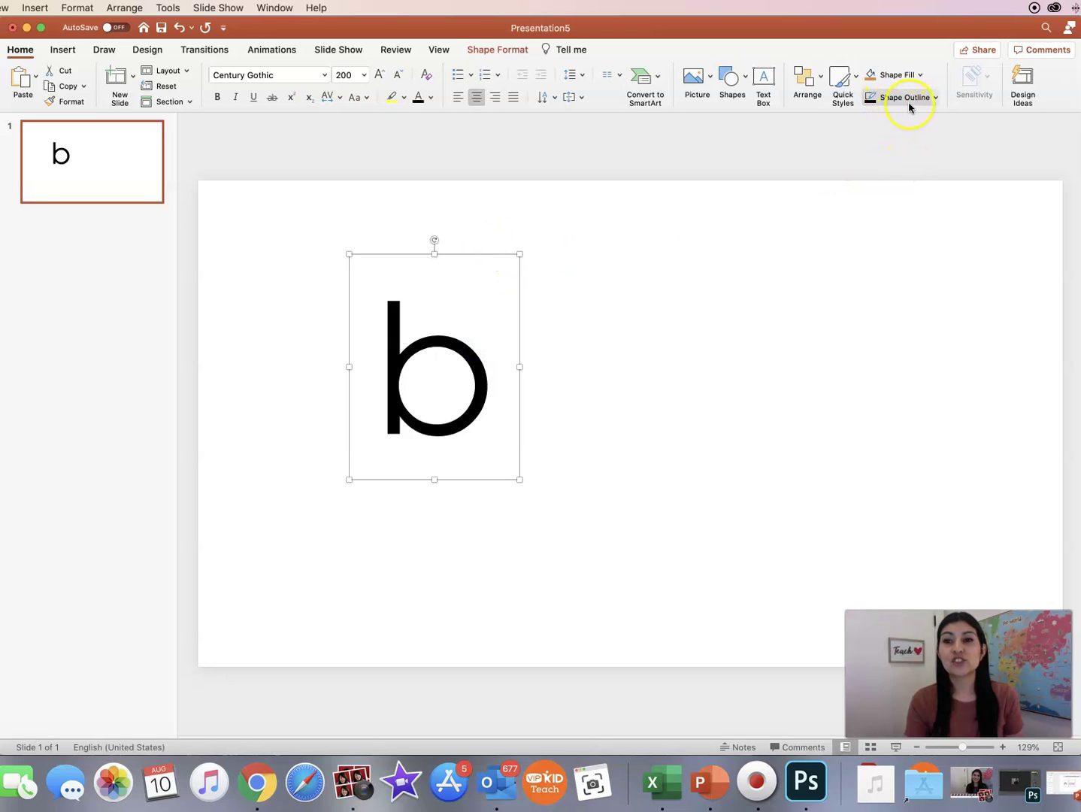
click(936, 99)
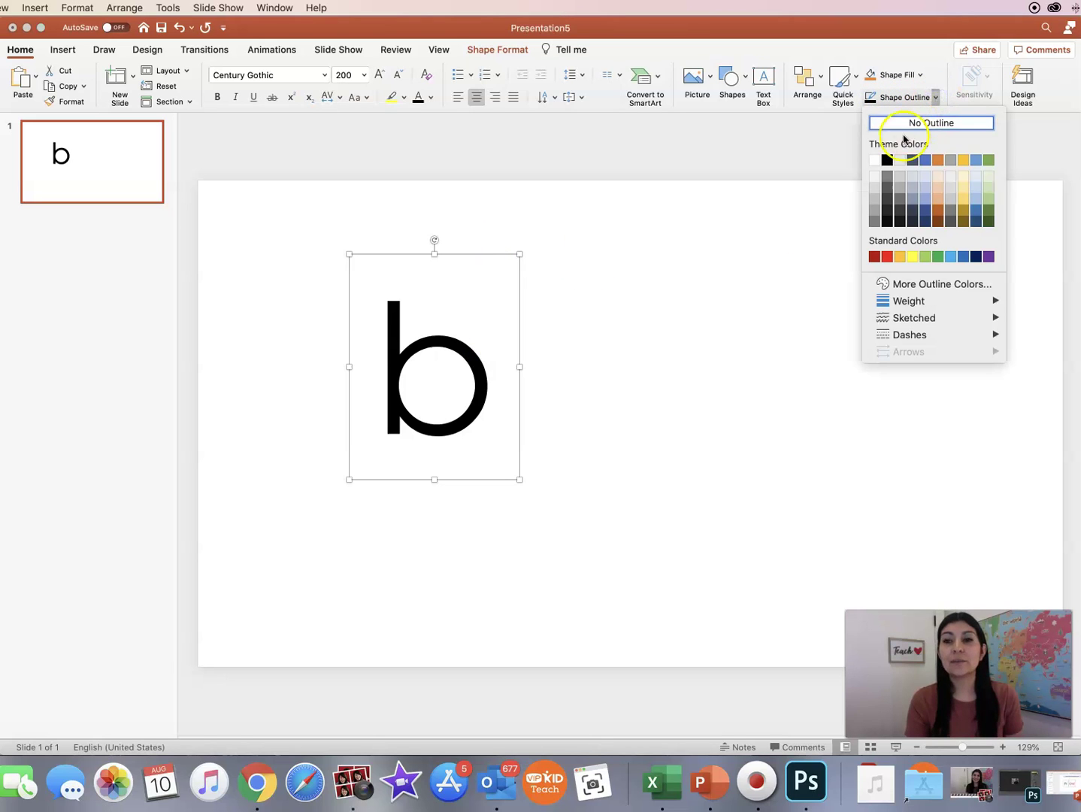
click(886, 160)
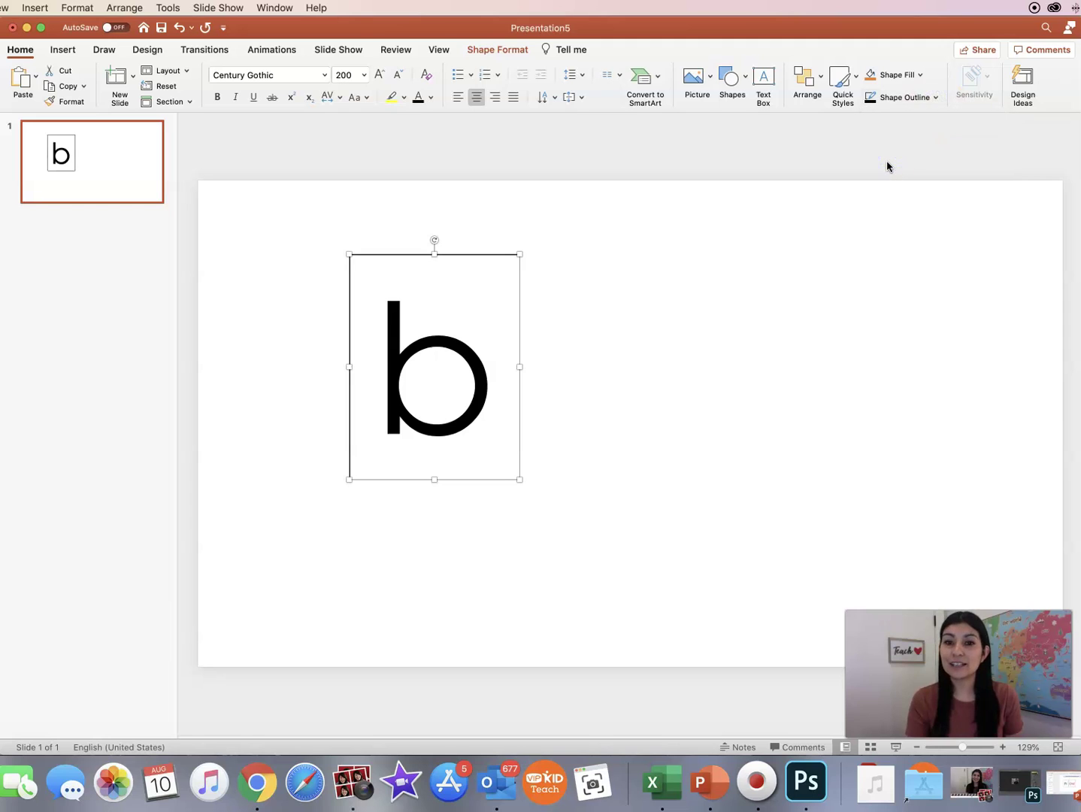
click(936, 98)
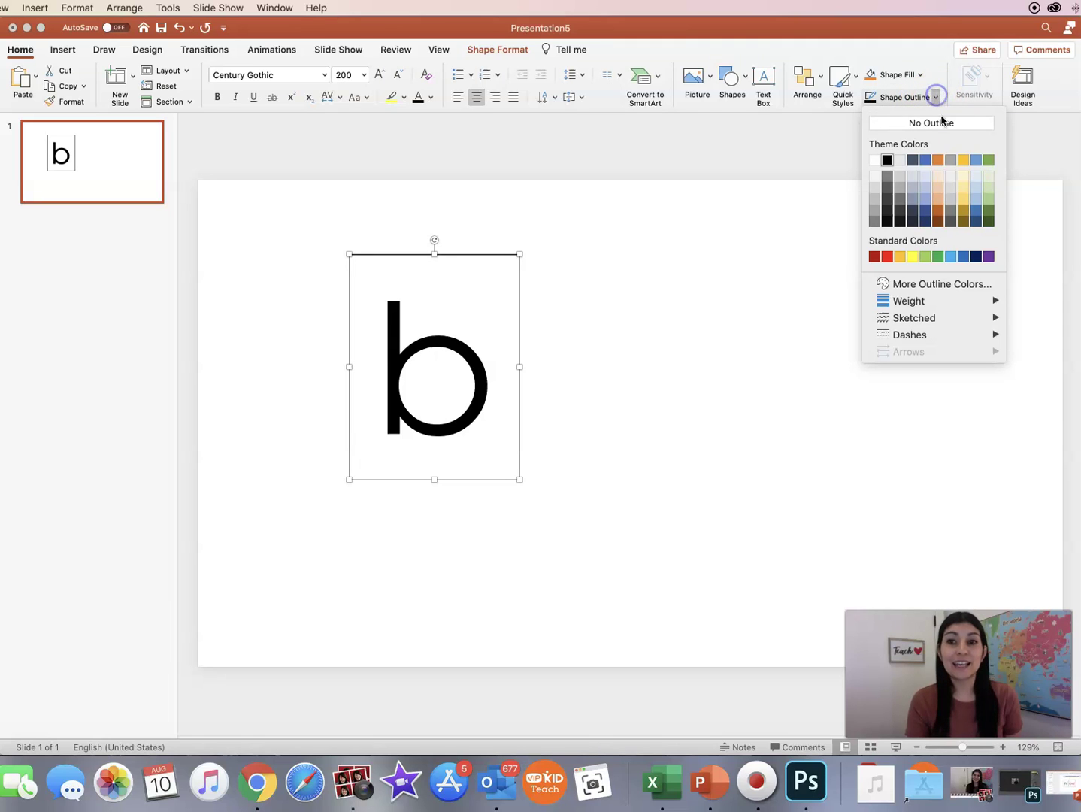
mouse_move(936, 305)
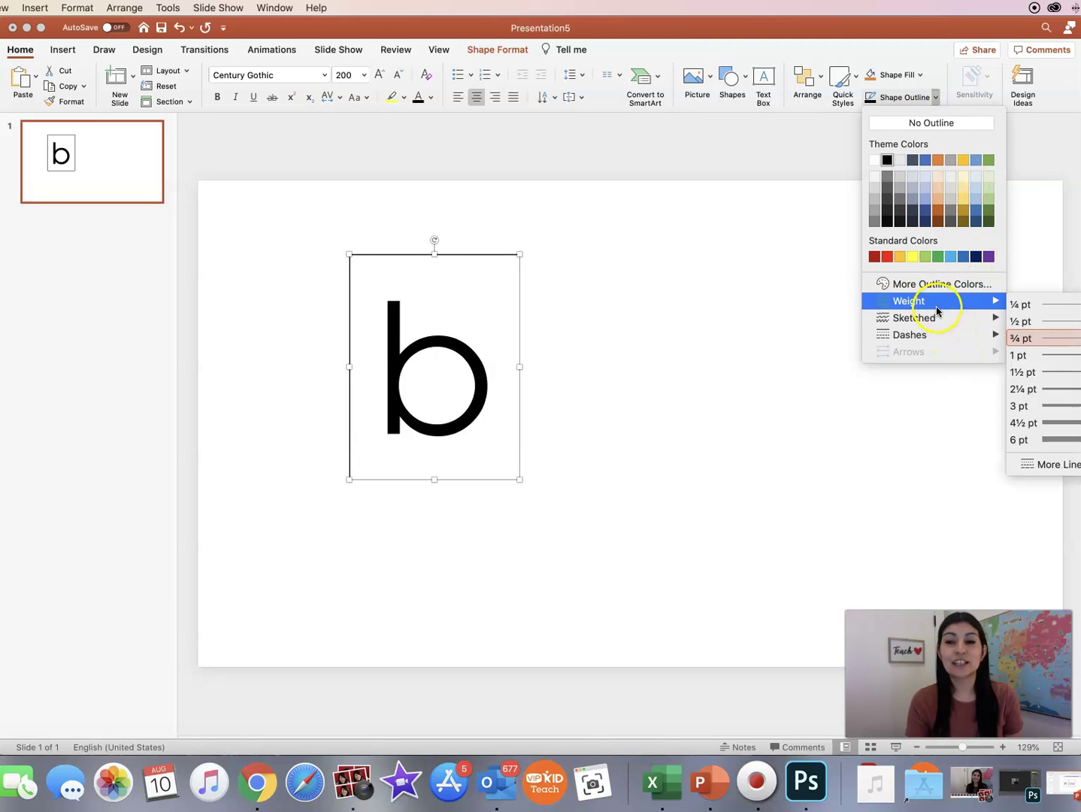
click(1051, 407)
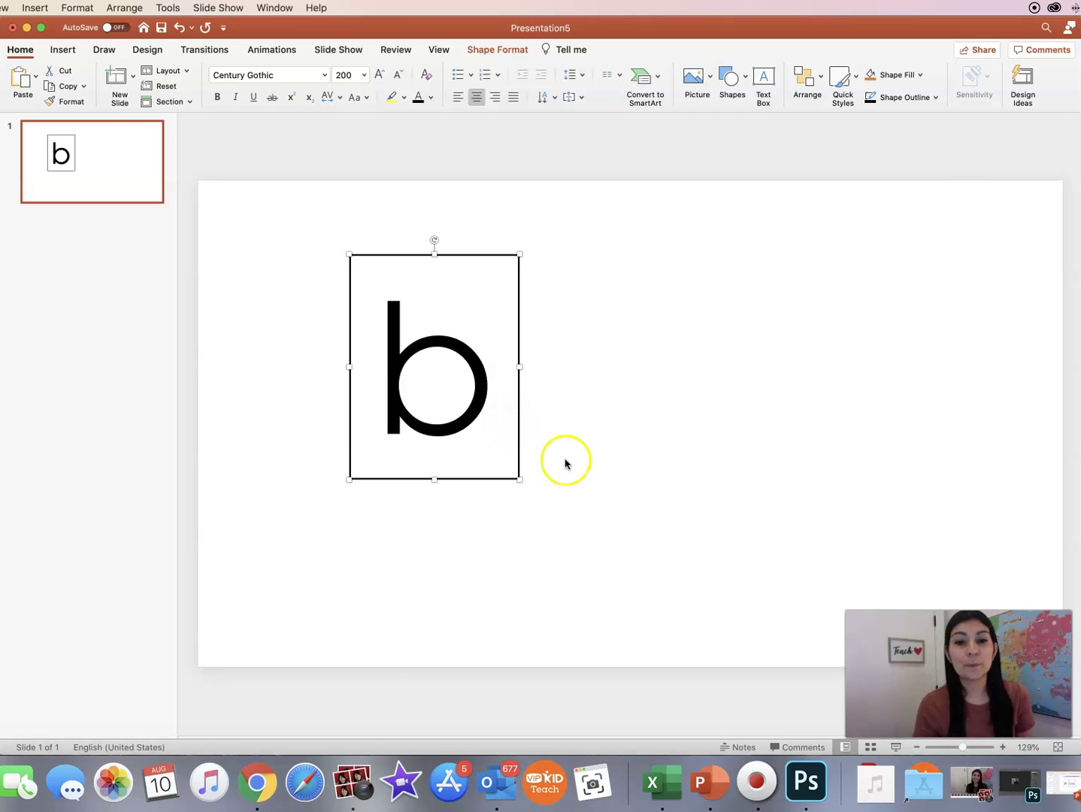
Duplicate slide 1 and go to the new slide 2
click(486, 535)
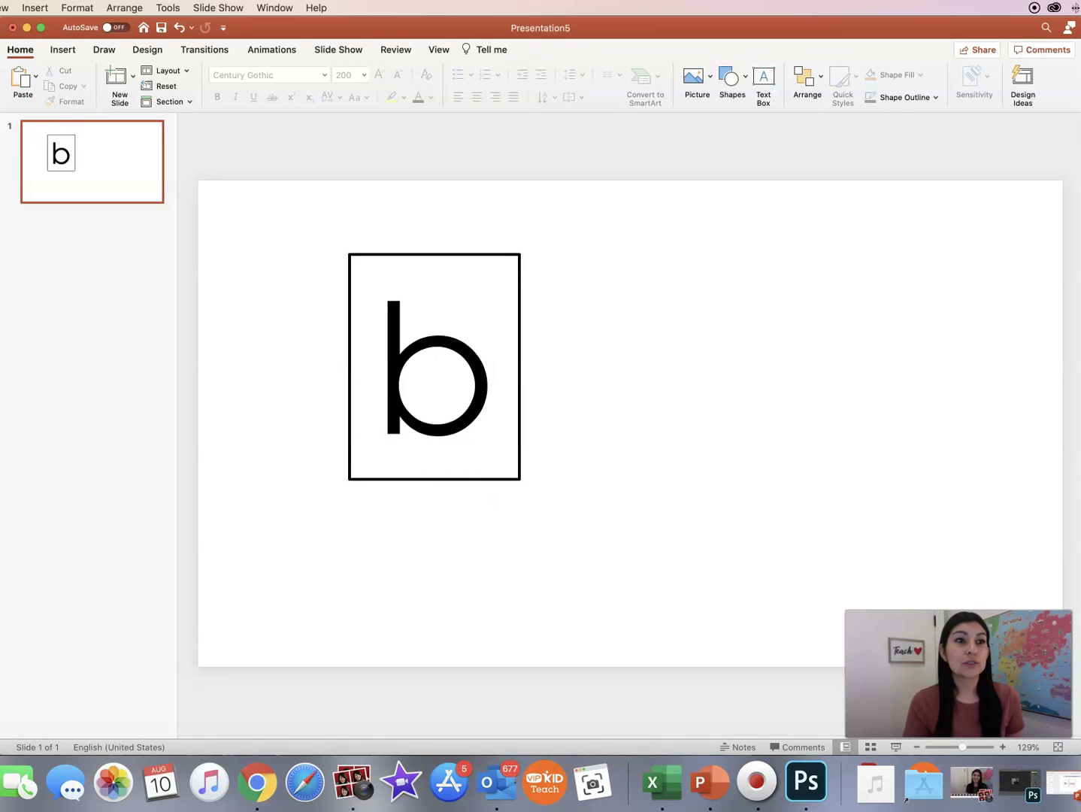
right_click(126, 179)
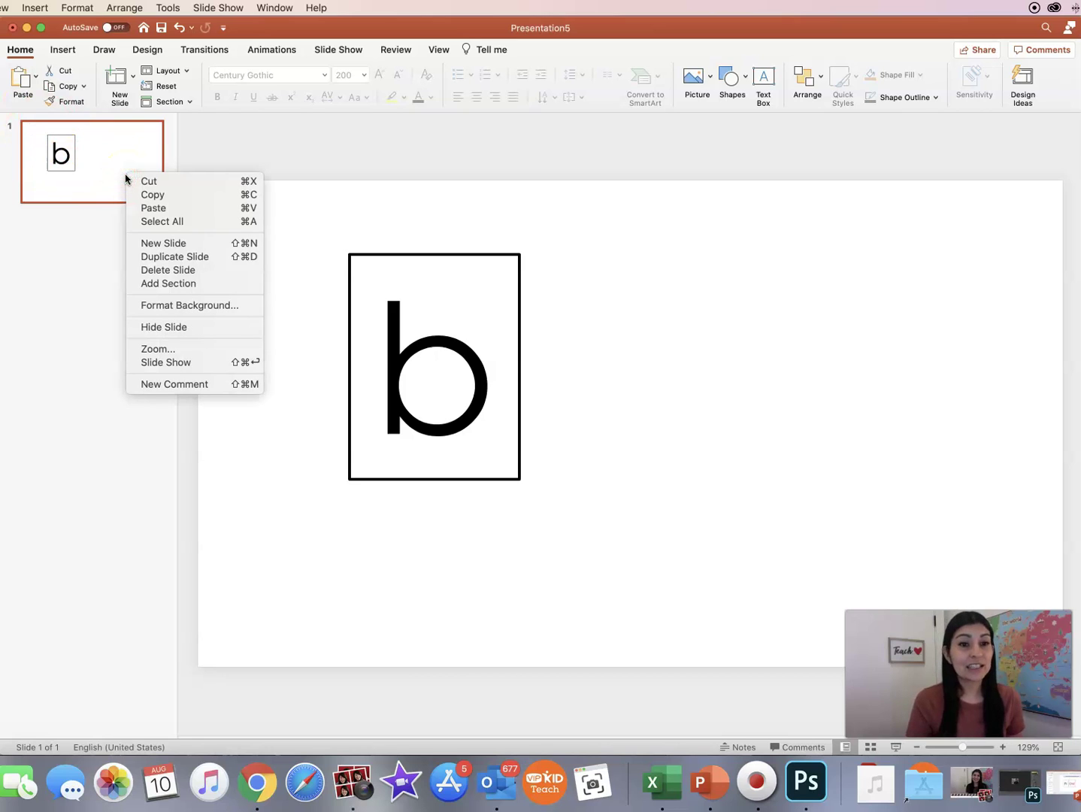
click(156, 257)
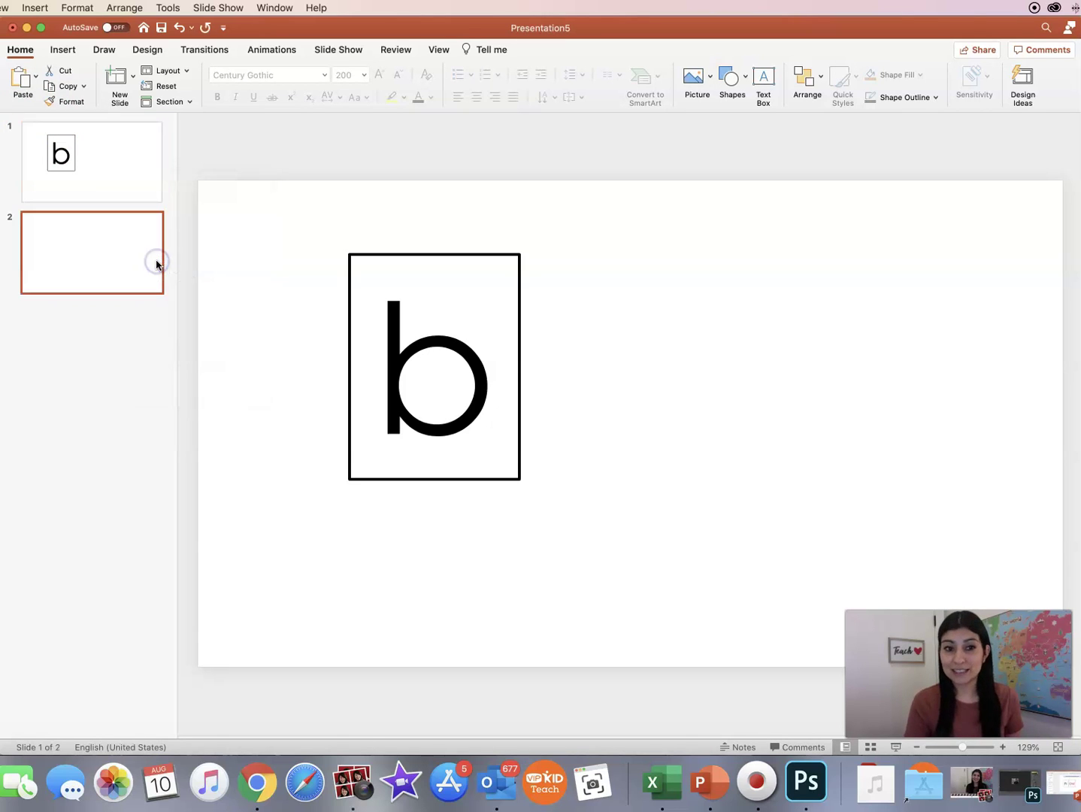
click(157, 262)
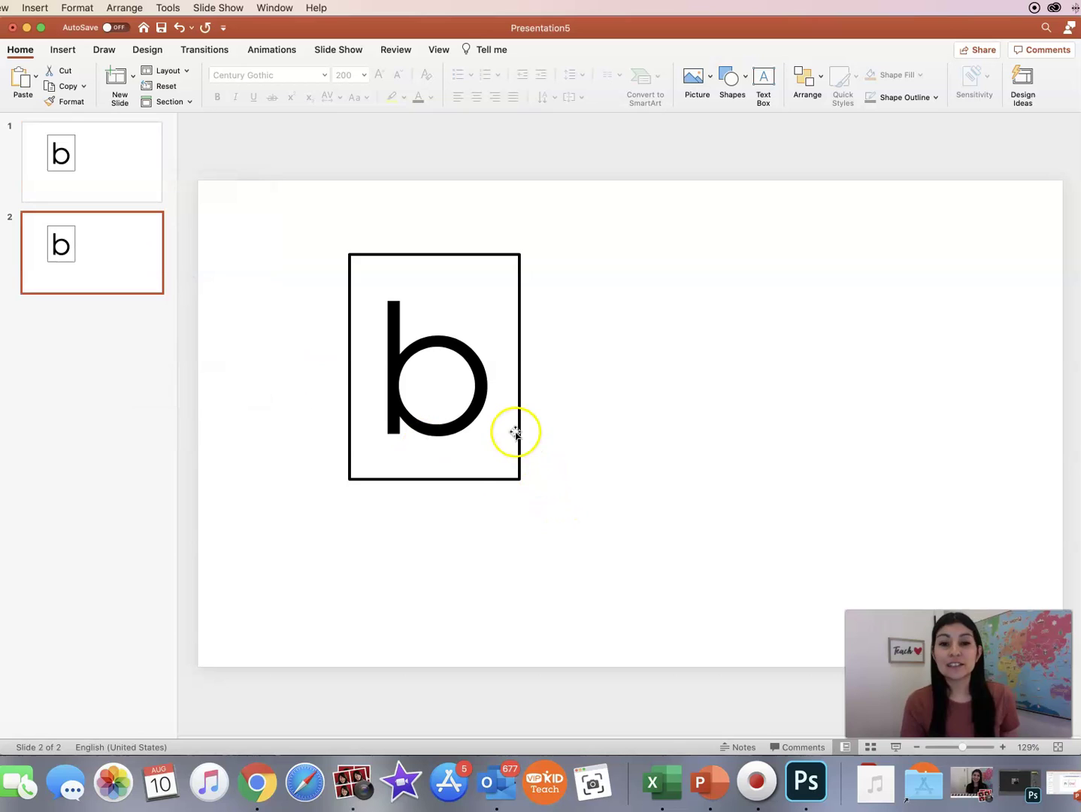
Copy the b box beside the original and change its letter to a
click(469, 257)
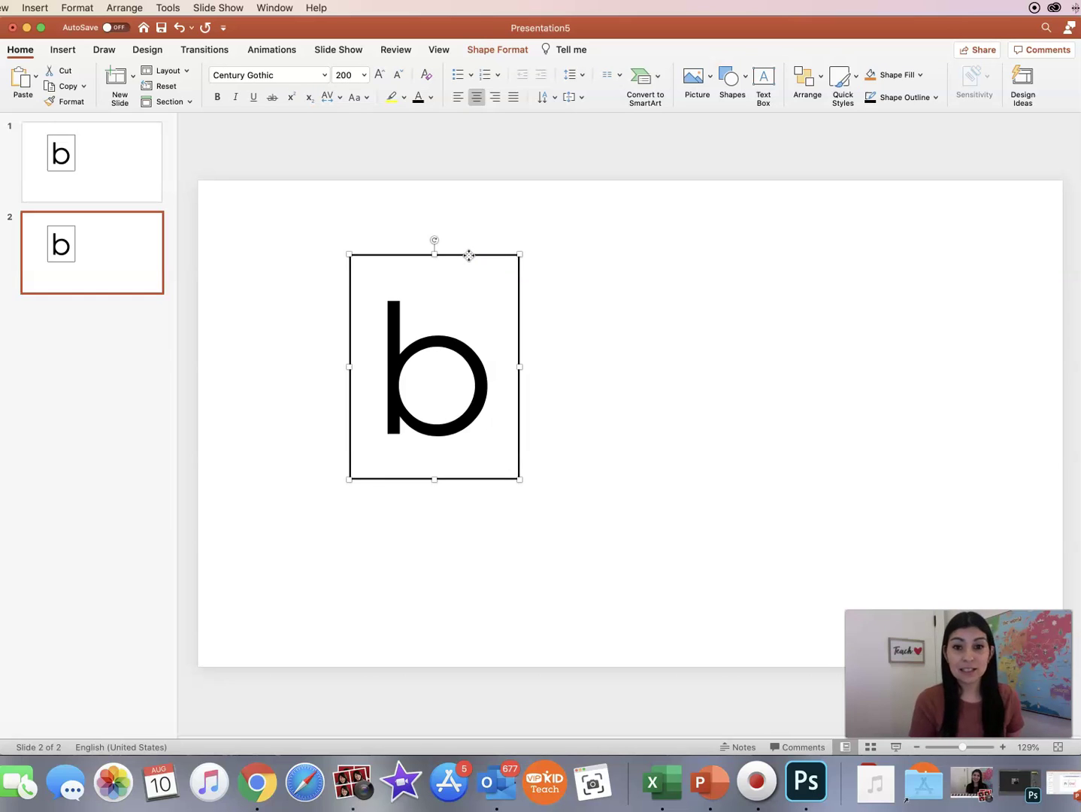
key(super+v)
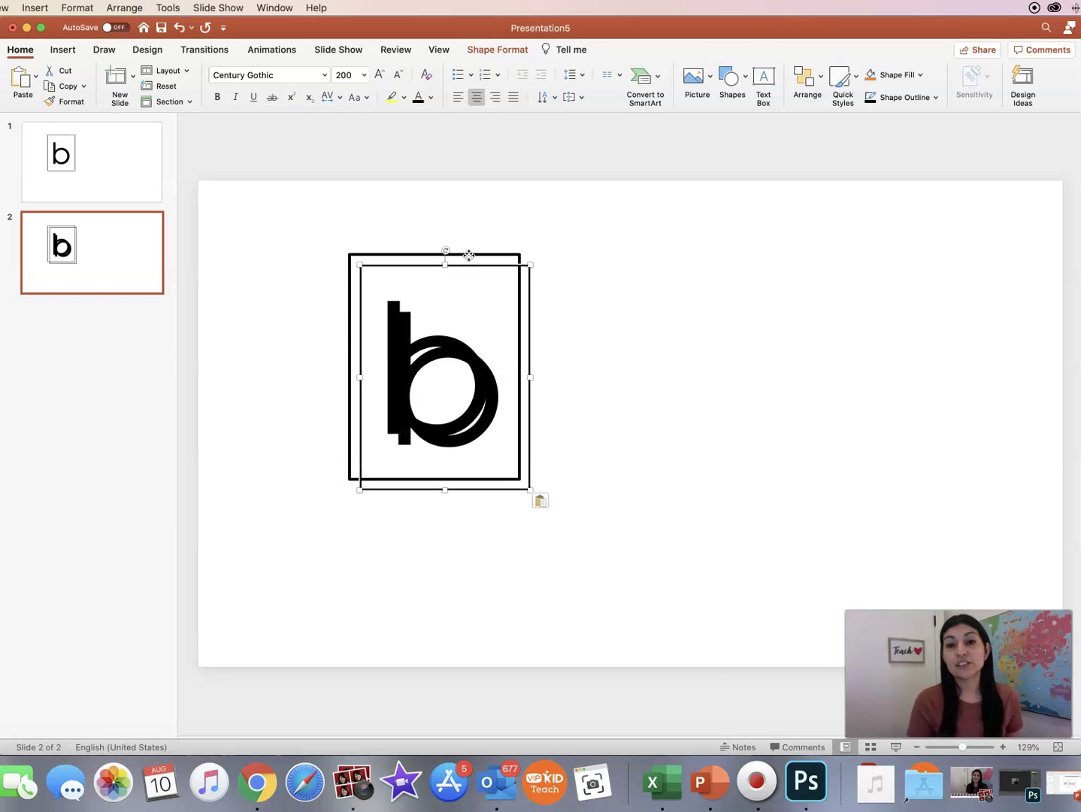
drag(469, 256, 650, 254)
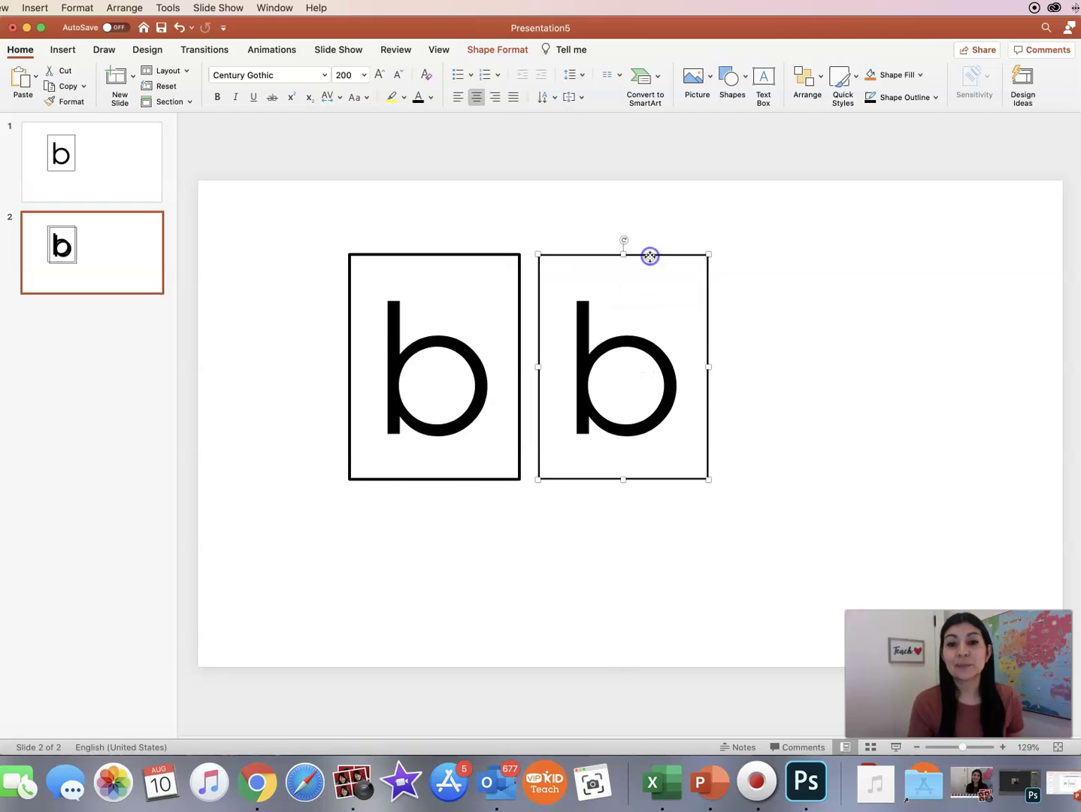
click(656, 392)
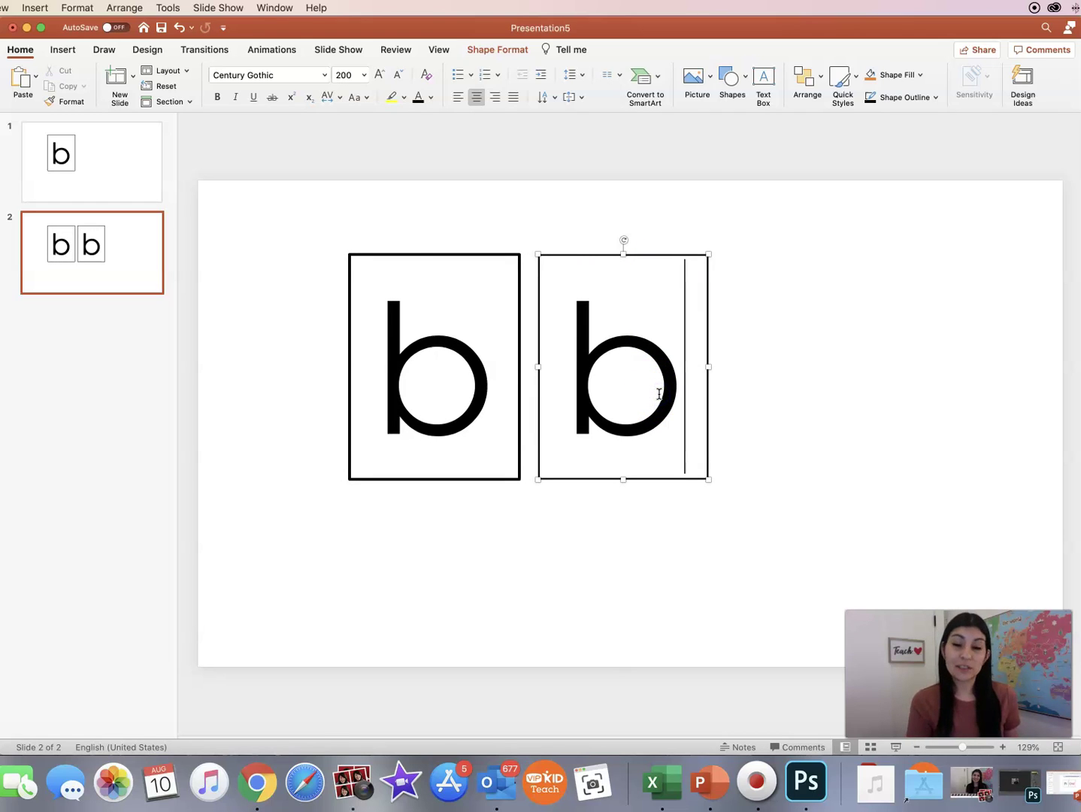
key(BackSpace)
text(a)
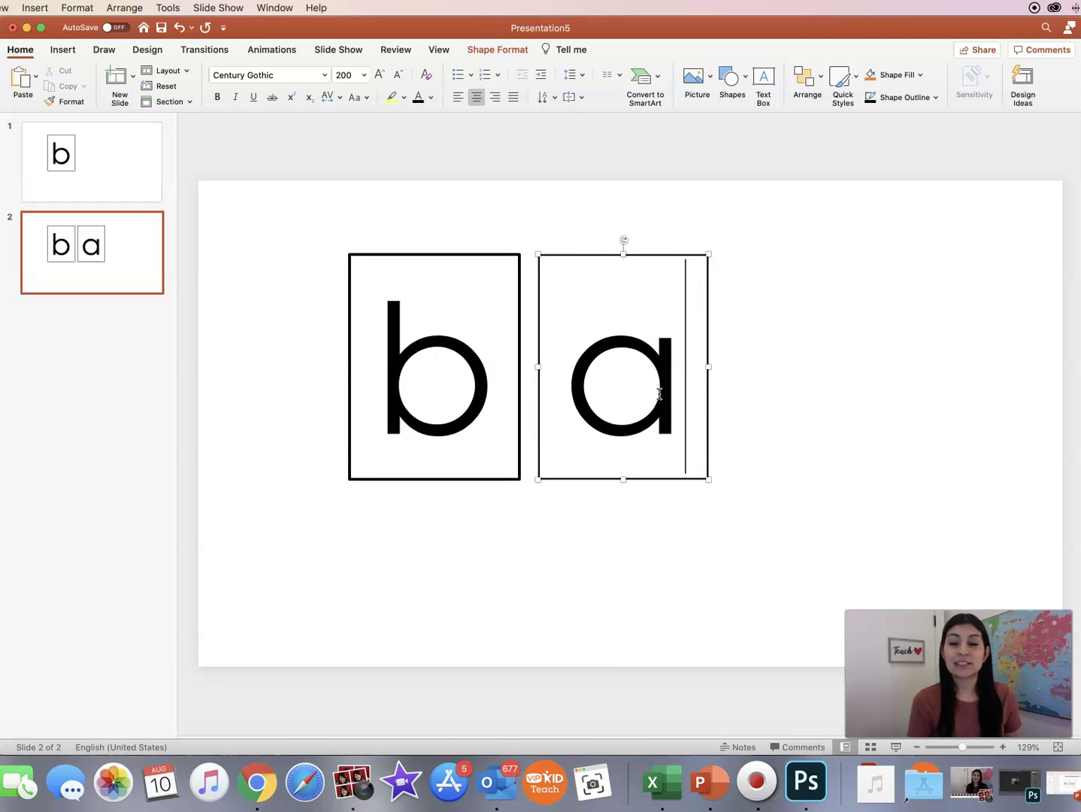
click(640, 501)
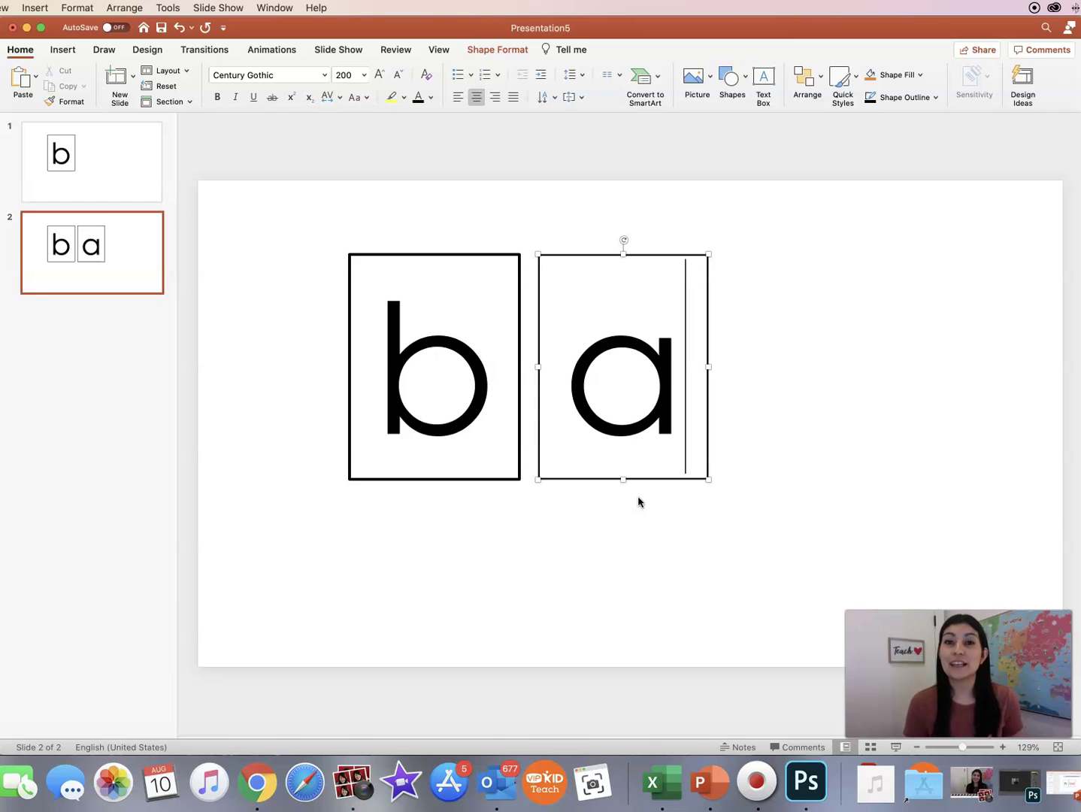
drag(636, 400, 671, 381)
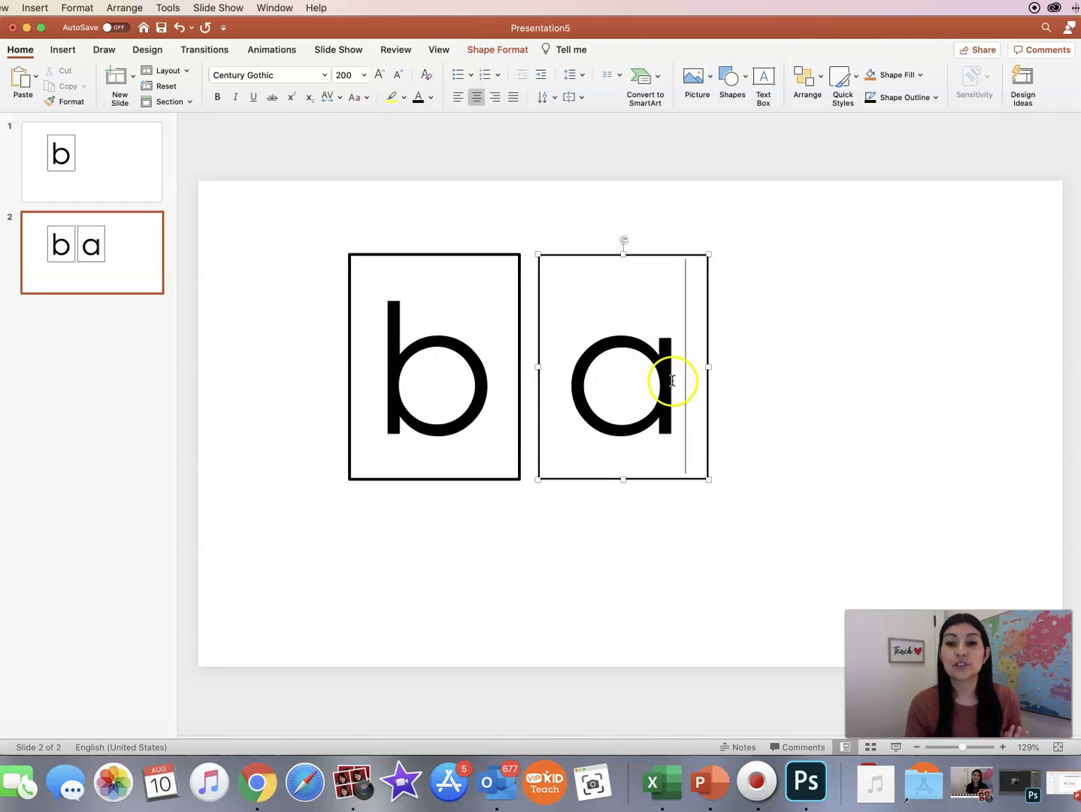
Colour the letter a red and deselect the box
double_click(625, 382)
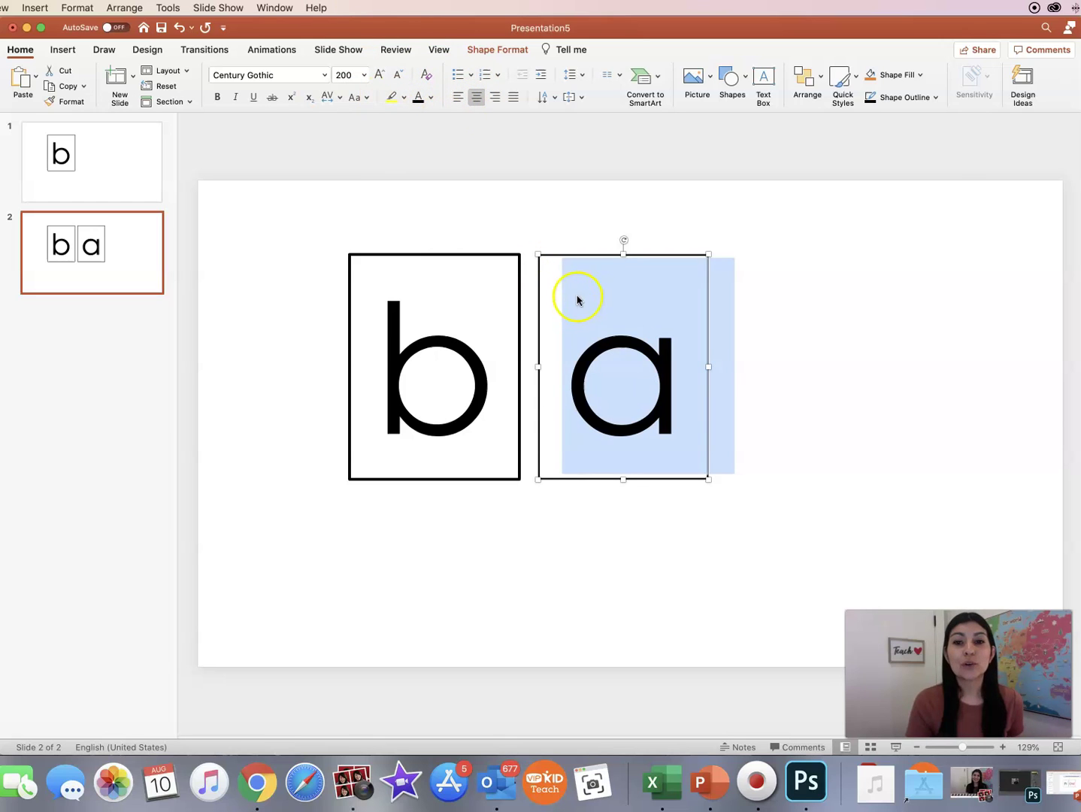
click(431, 99)
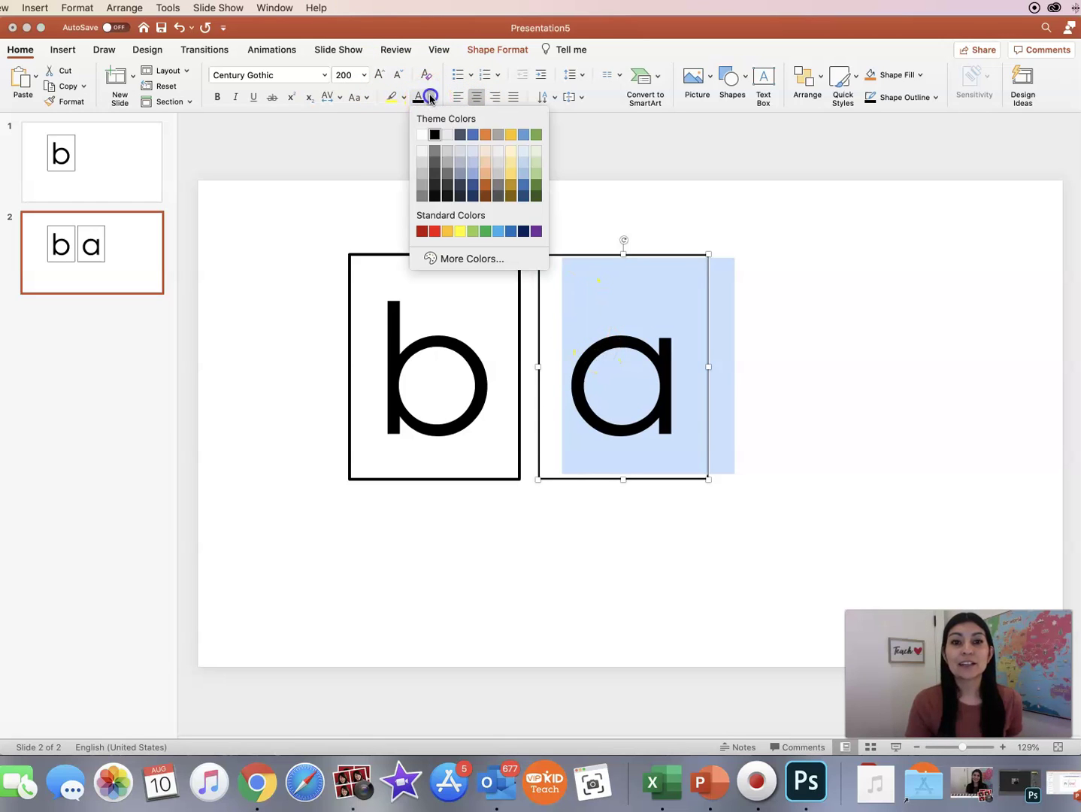
click(436, 231)
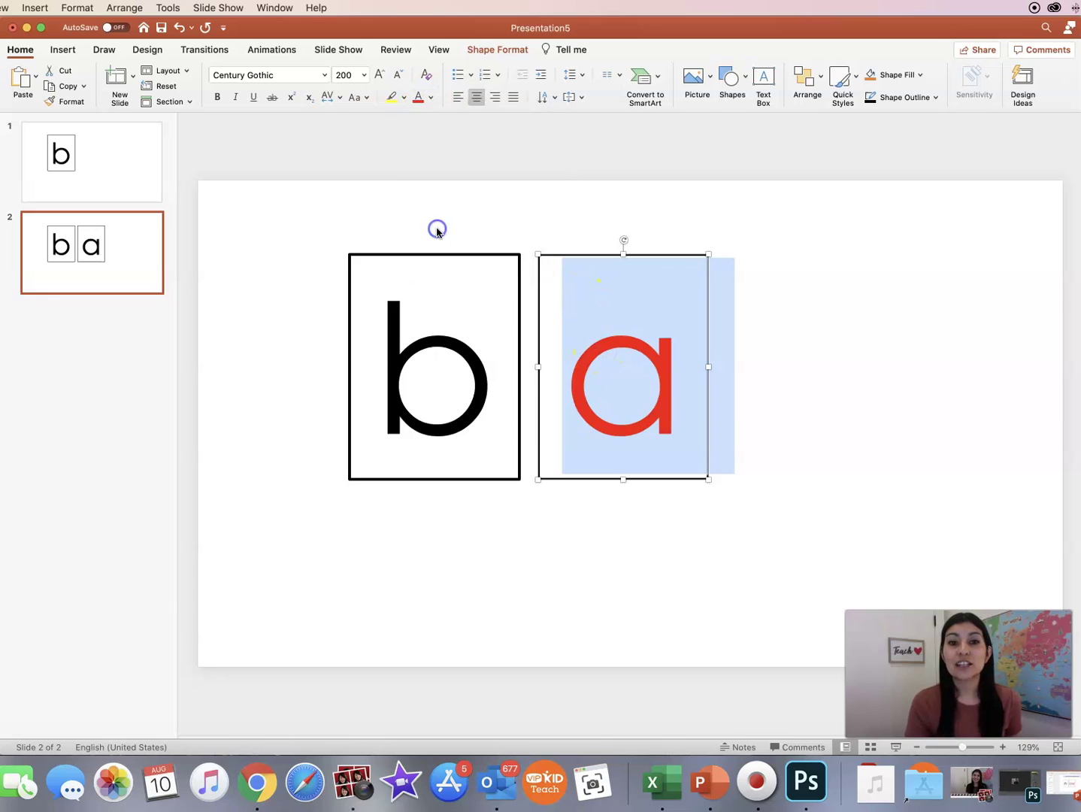
click(681, 570)
click(695, 545)
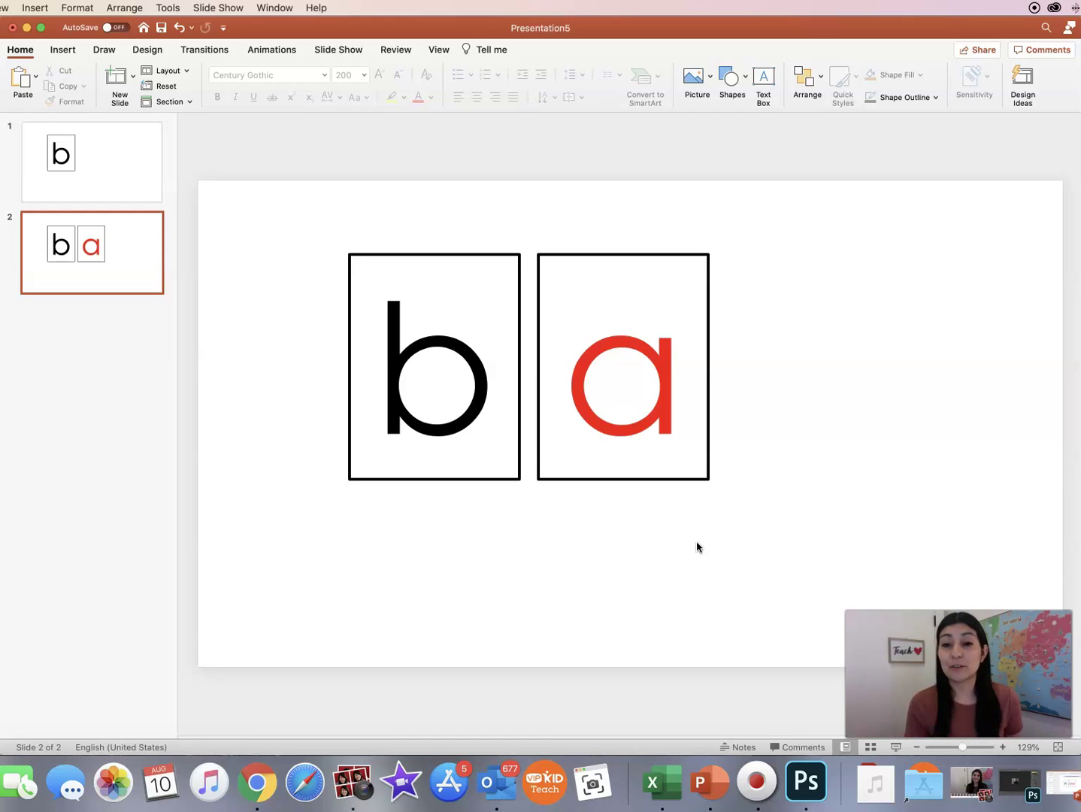
Duplicate slide 2 as a new slide 3
click(139, 268)
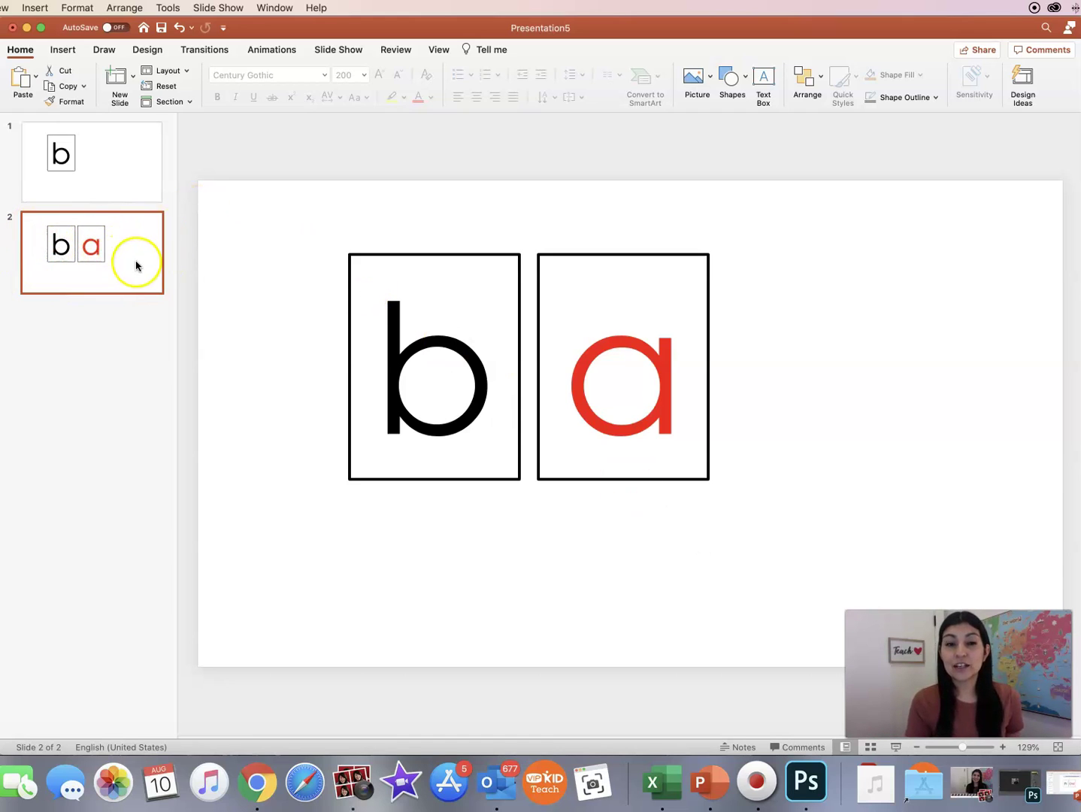
right_click(136, 265)
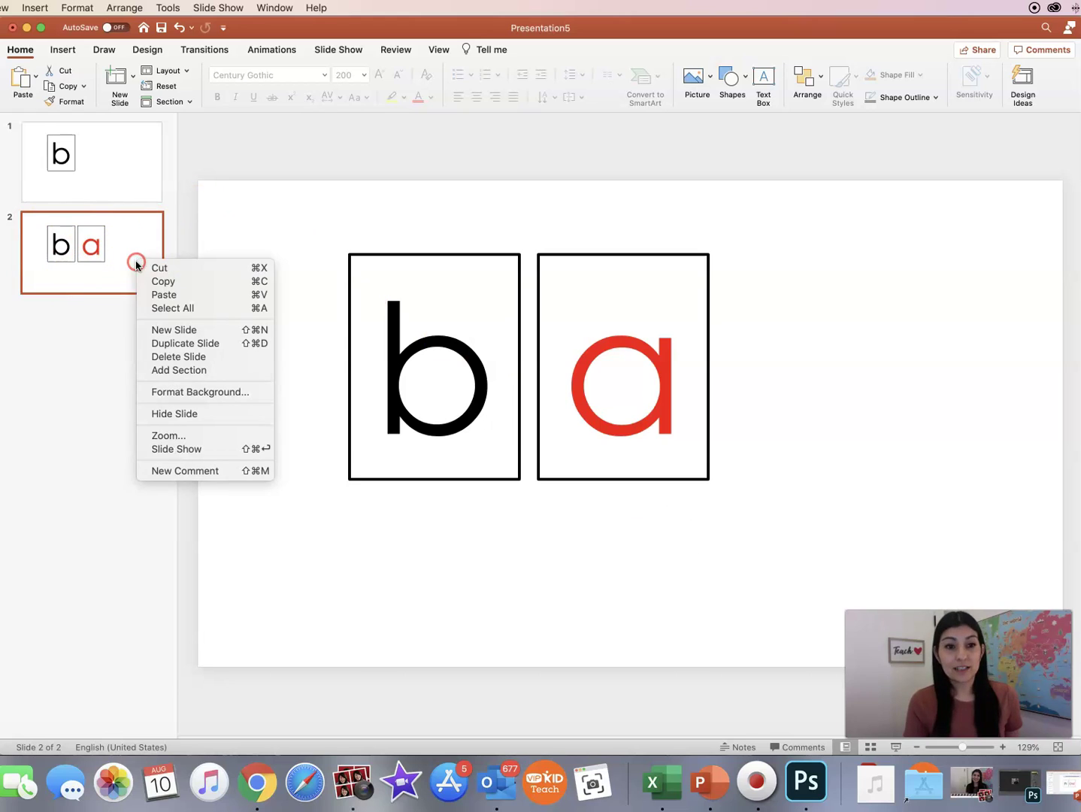
click(162, 344)
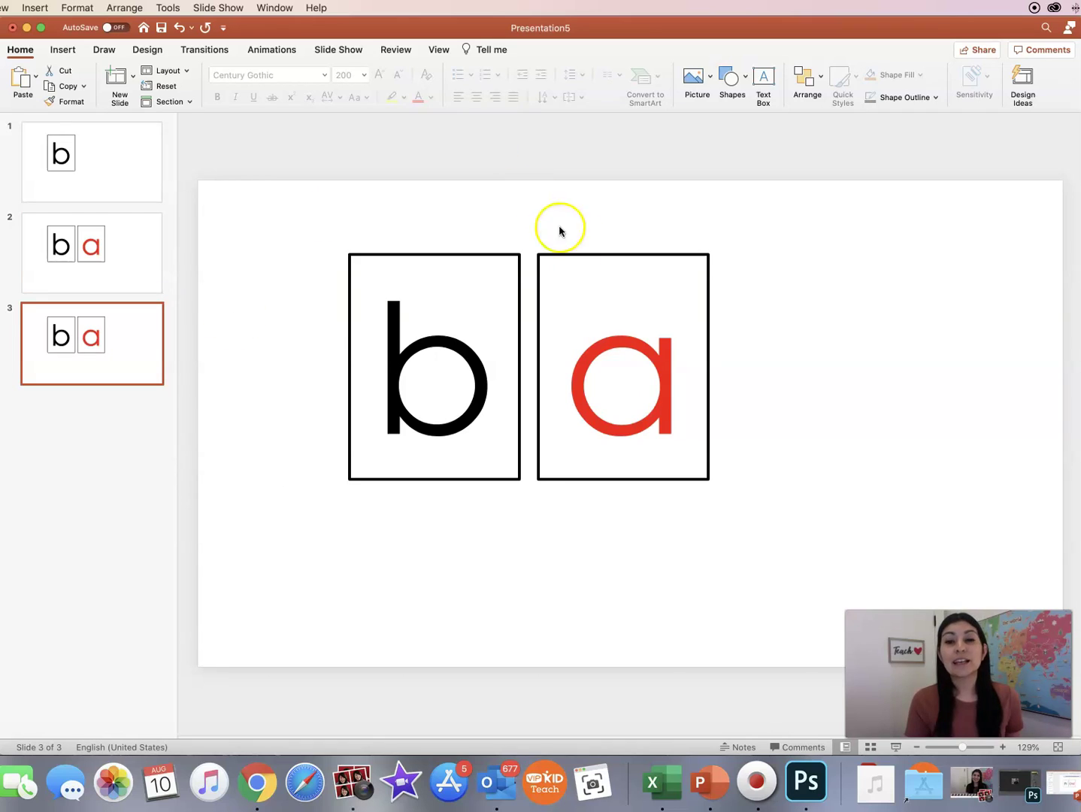
Paste a copy of the a box to its right and change the letter to t
click(585, 259)
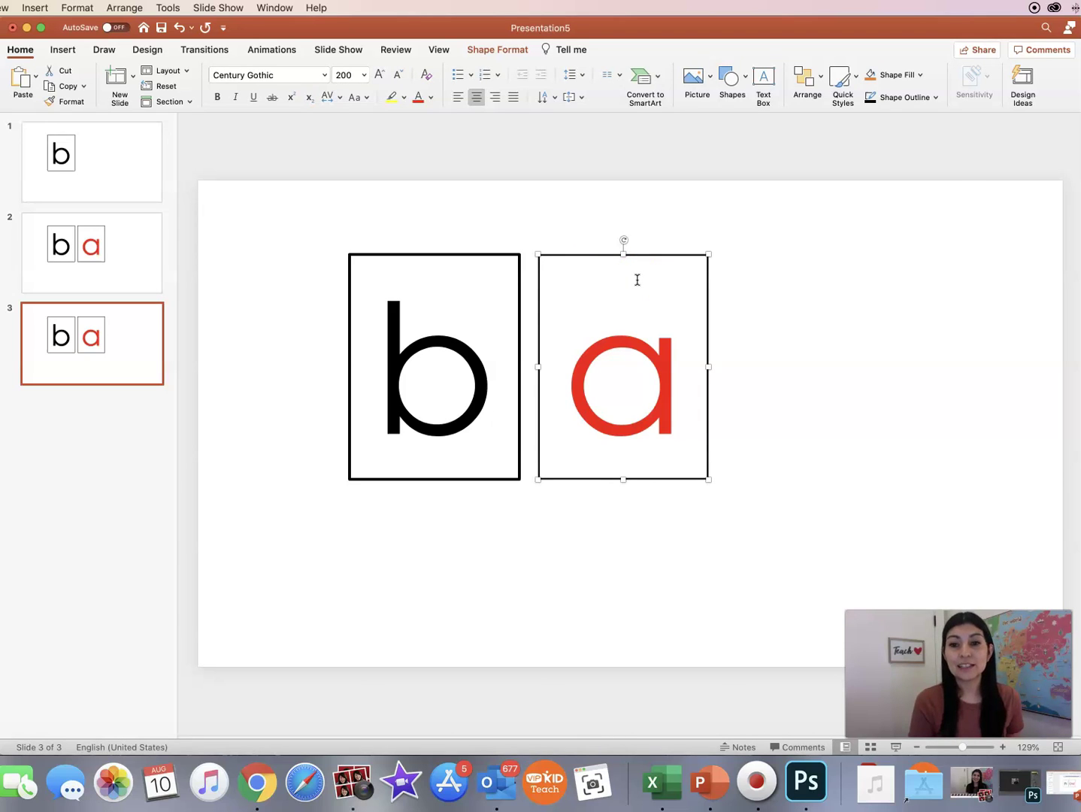
key(super+v)
drag(671, 266, 846, 255)
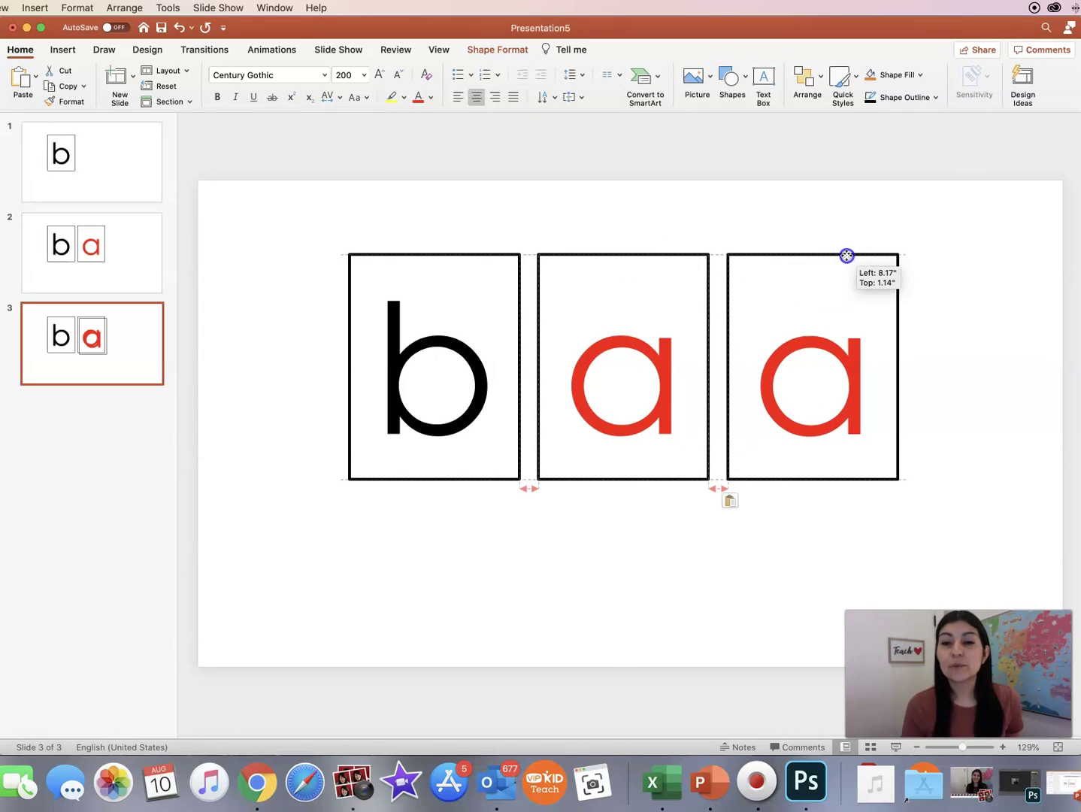
drag(847, 256, 845, 255)
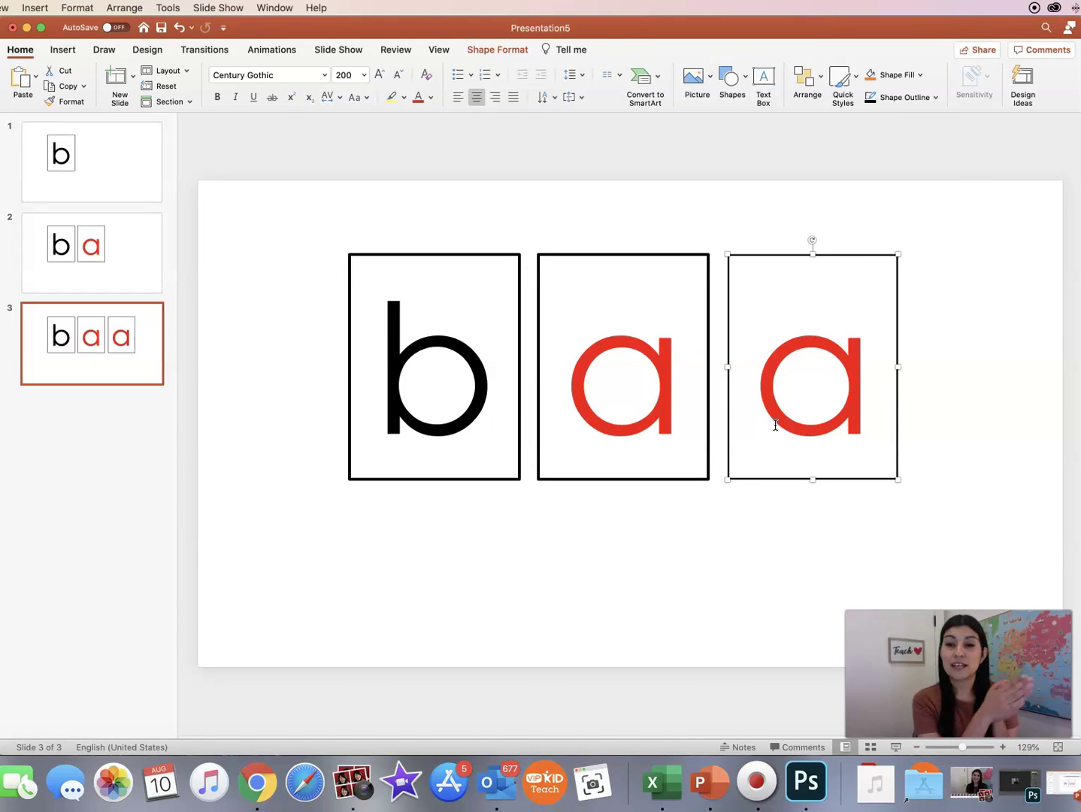
click(817, 398)
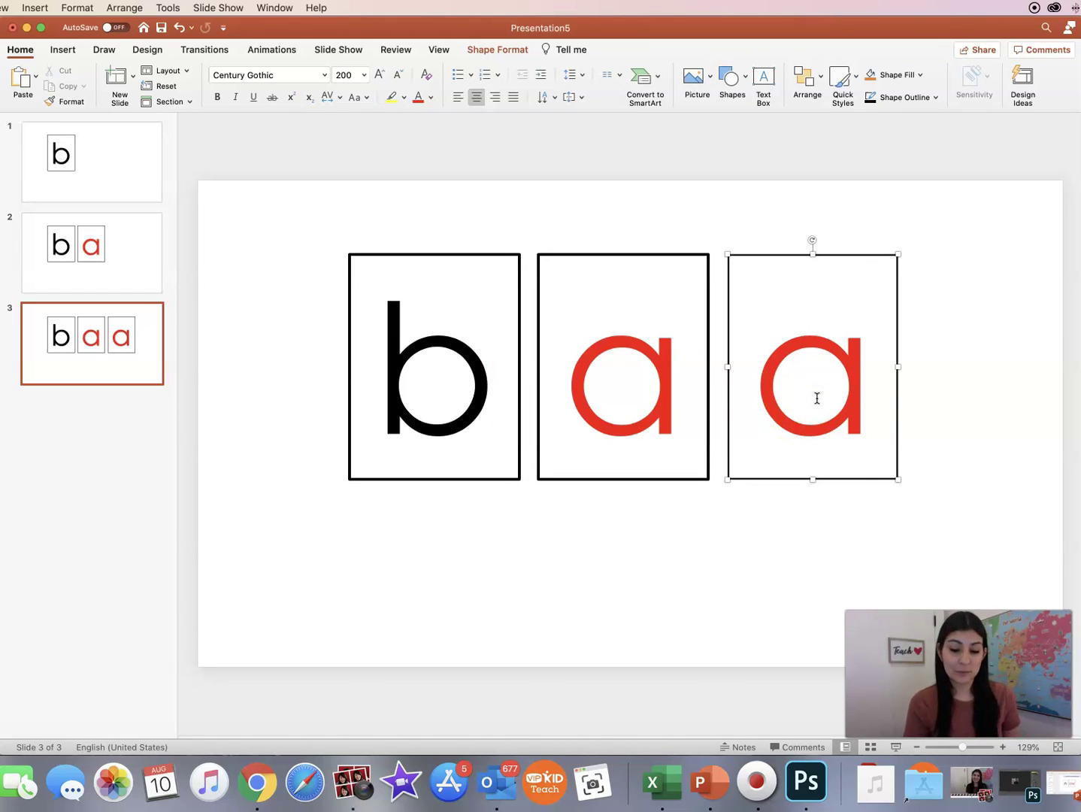
key(BackSpace)
text(t)
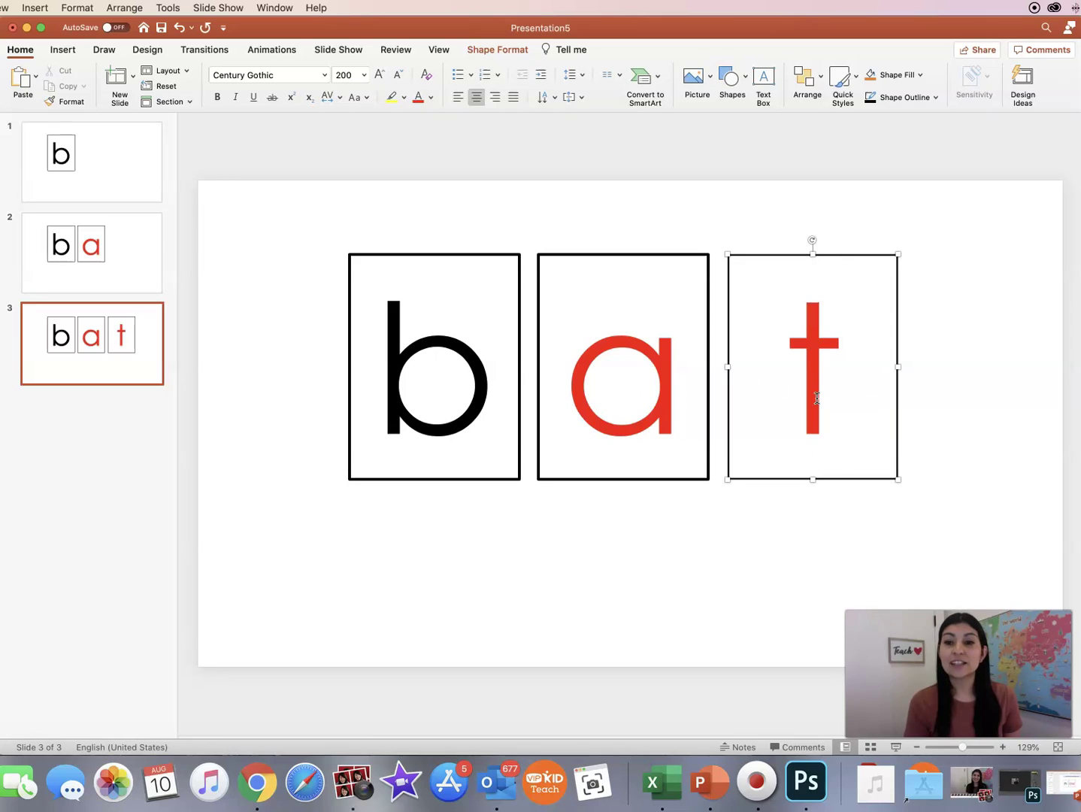
click(836, 380)
Make the letter t black and deselect its box
double_click(809, 382)
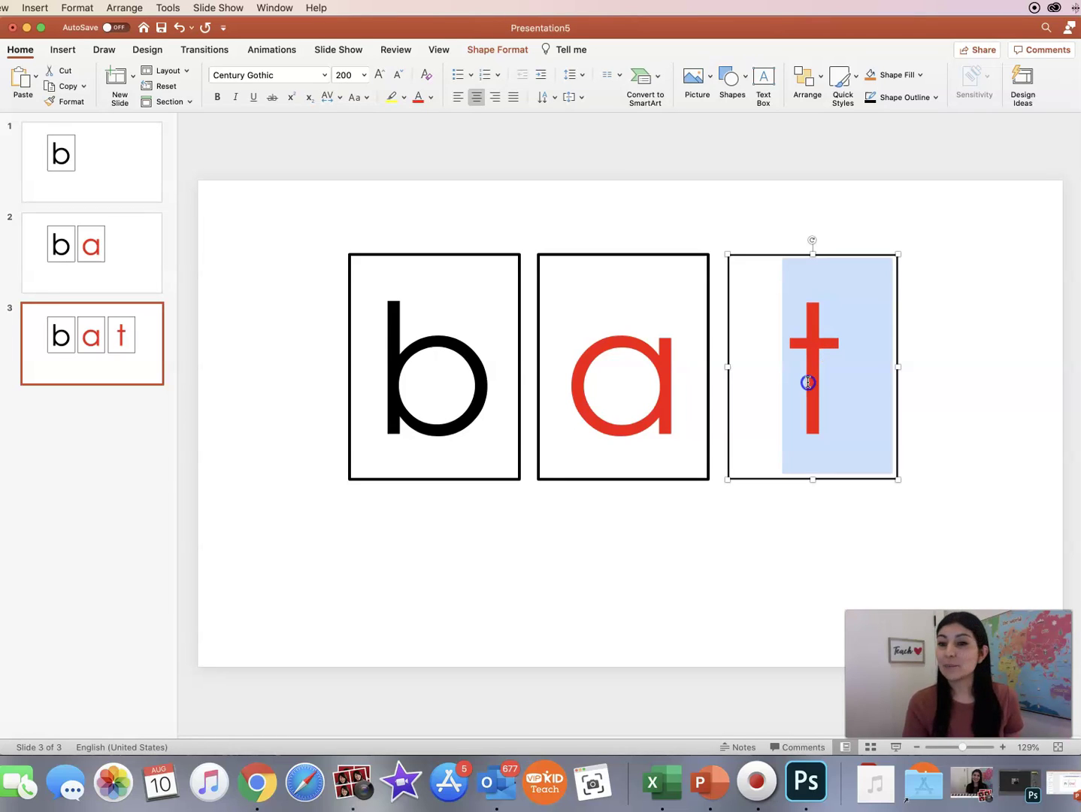
click(432, 98)
click(435, 134)
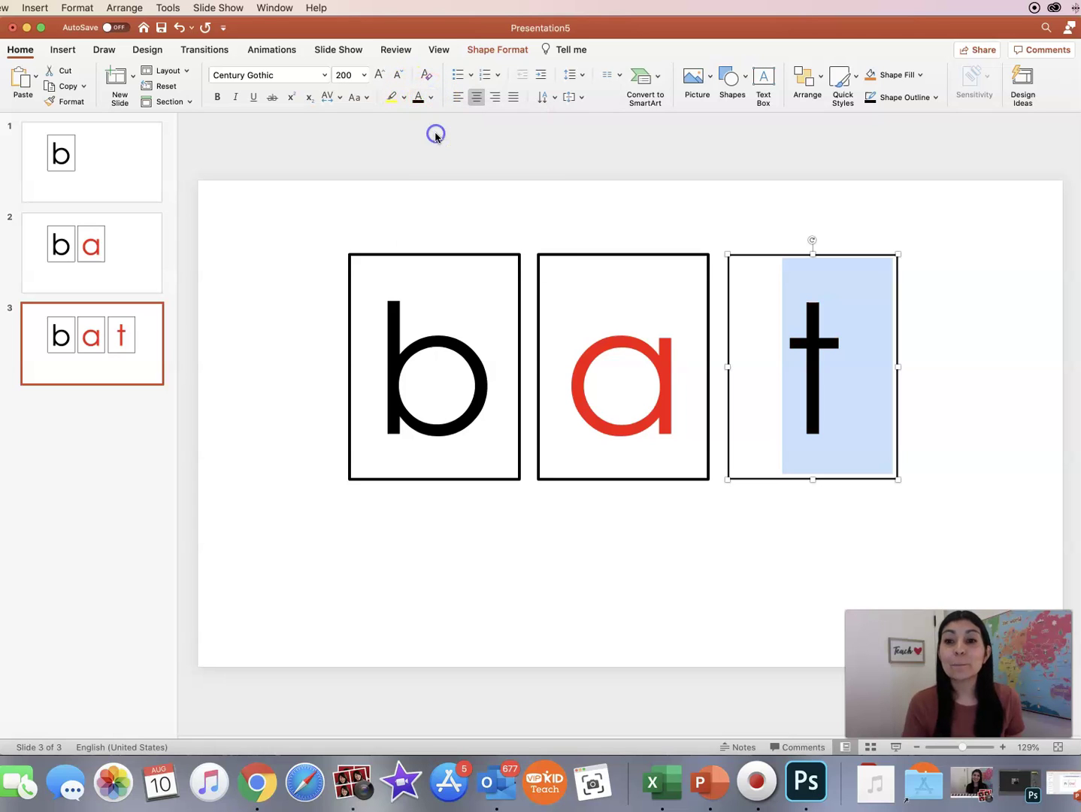
click(748, 568)
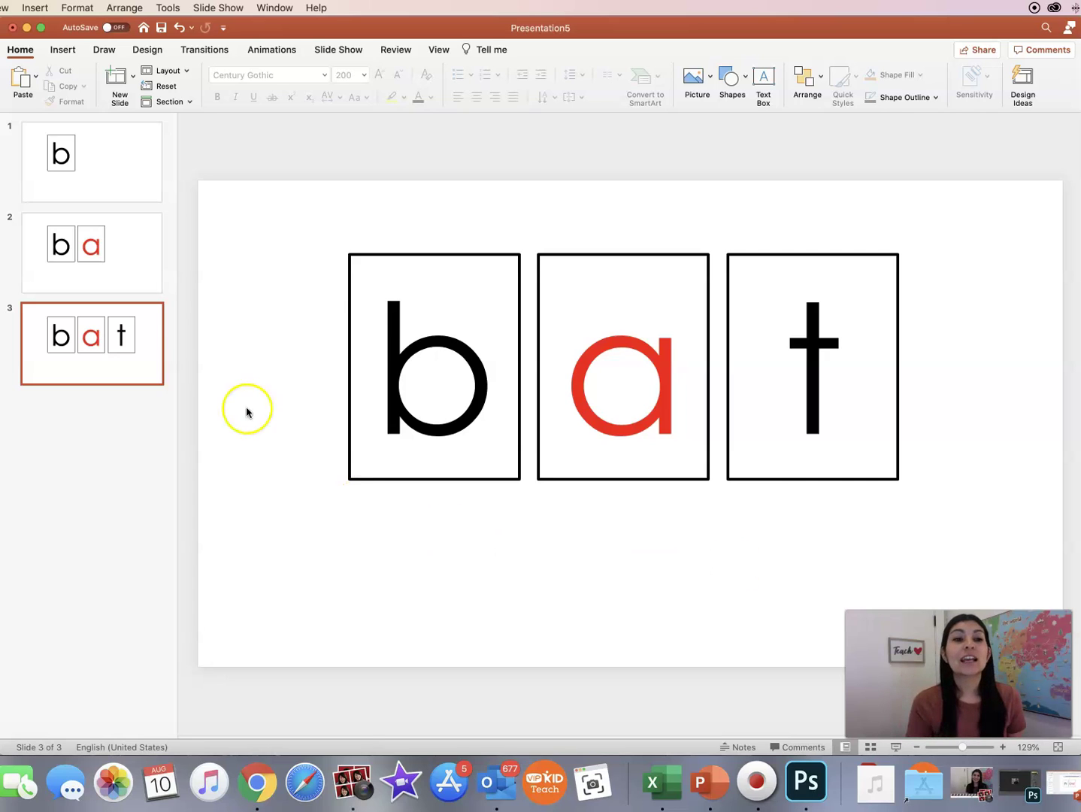
Duplicate slide 3 as a new slide 4
click(95, 369)
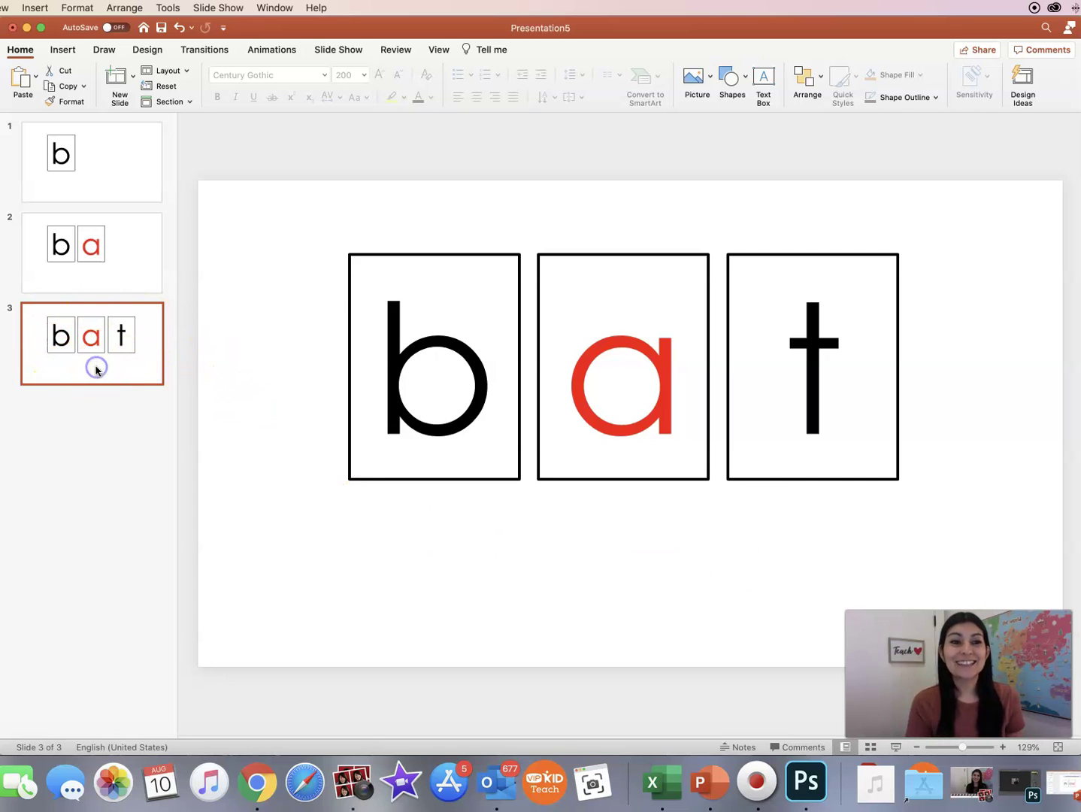
right_click(95, 370)
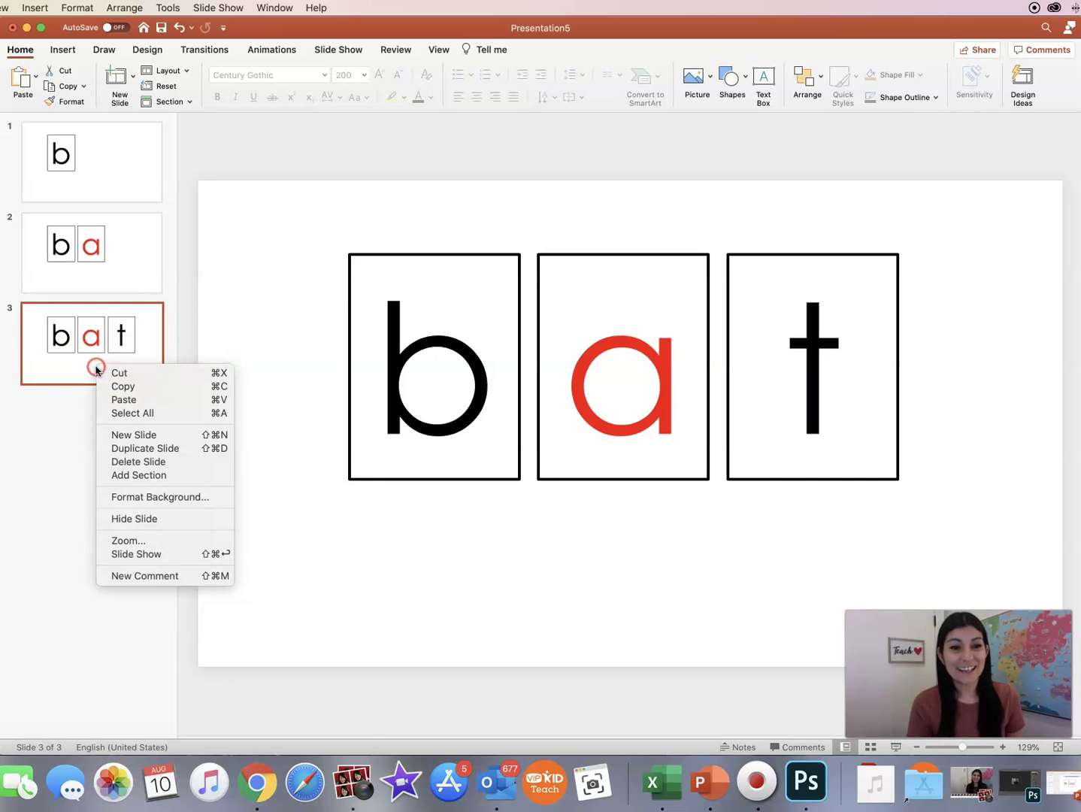
click(141, 450)
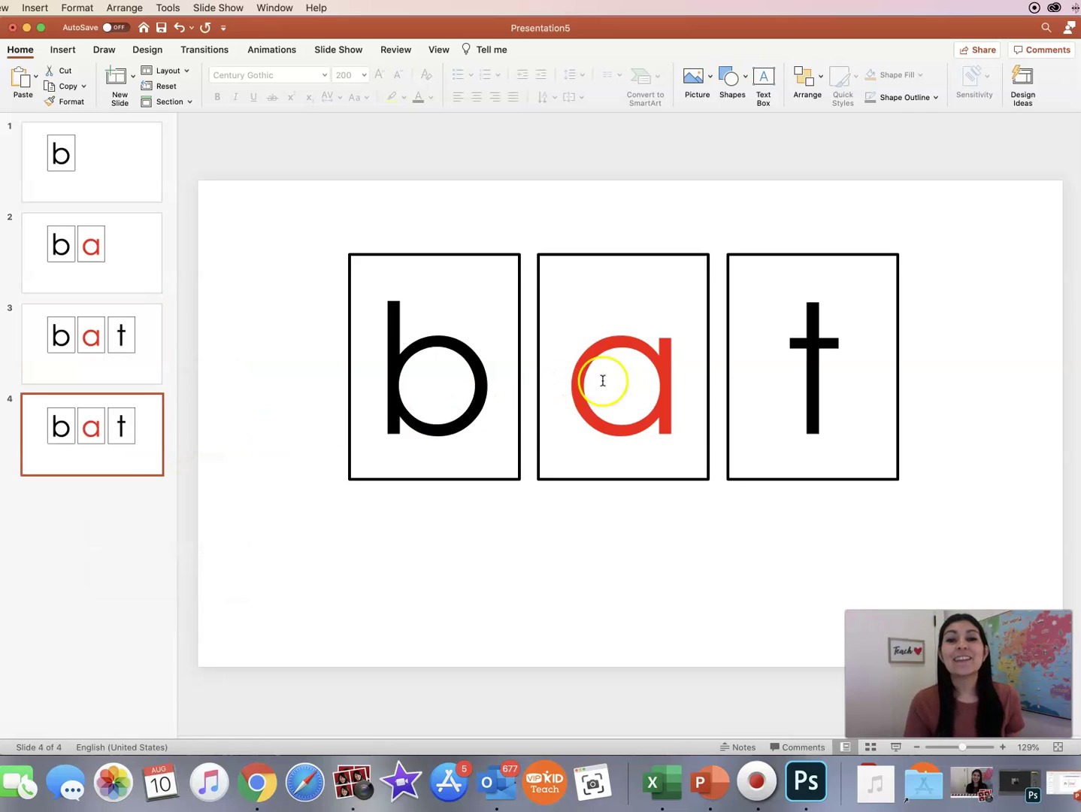
Nudge the a box three steps left until it touches the b box
click(615, 253)
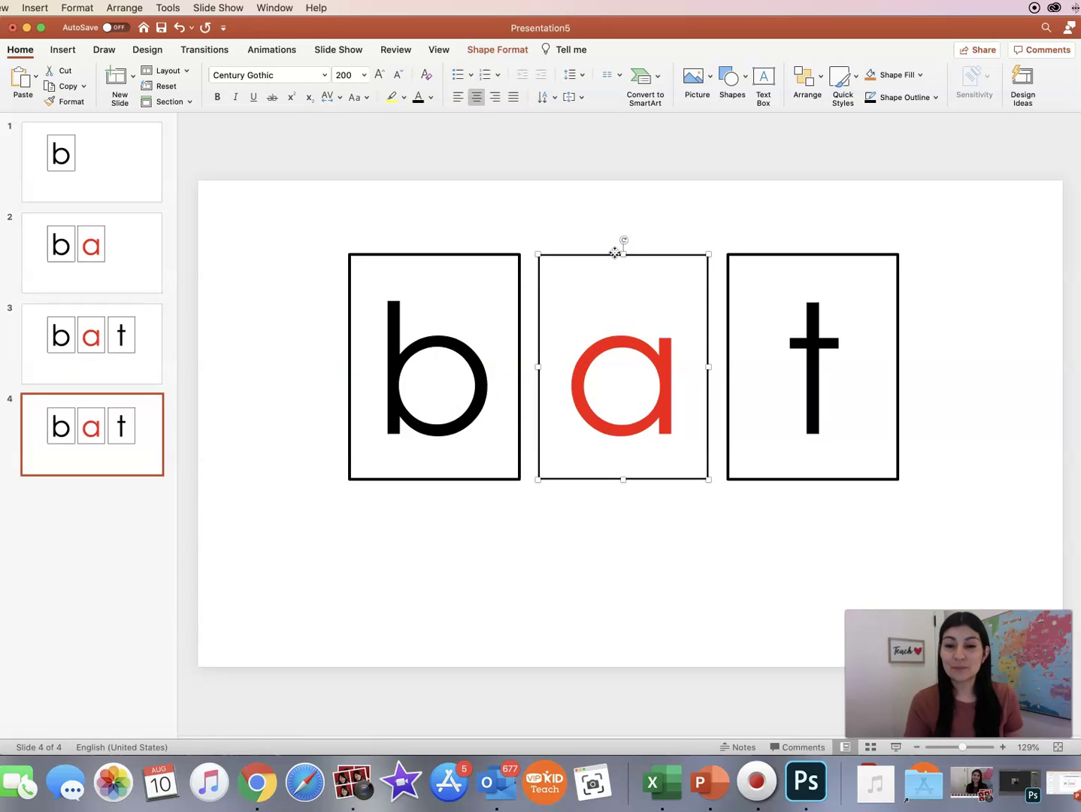
key(Left)
key(Left)
key(Left)
key(Left)
key(Left)
key(Left)
key(Left)
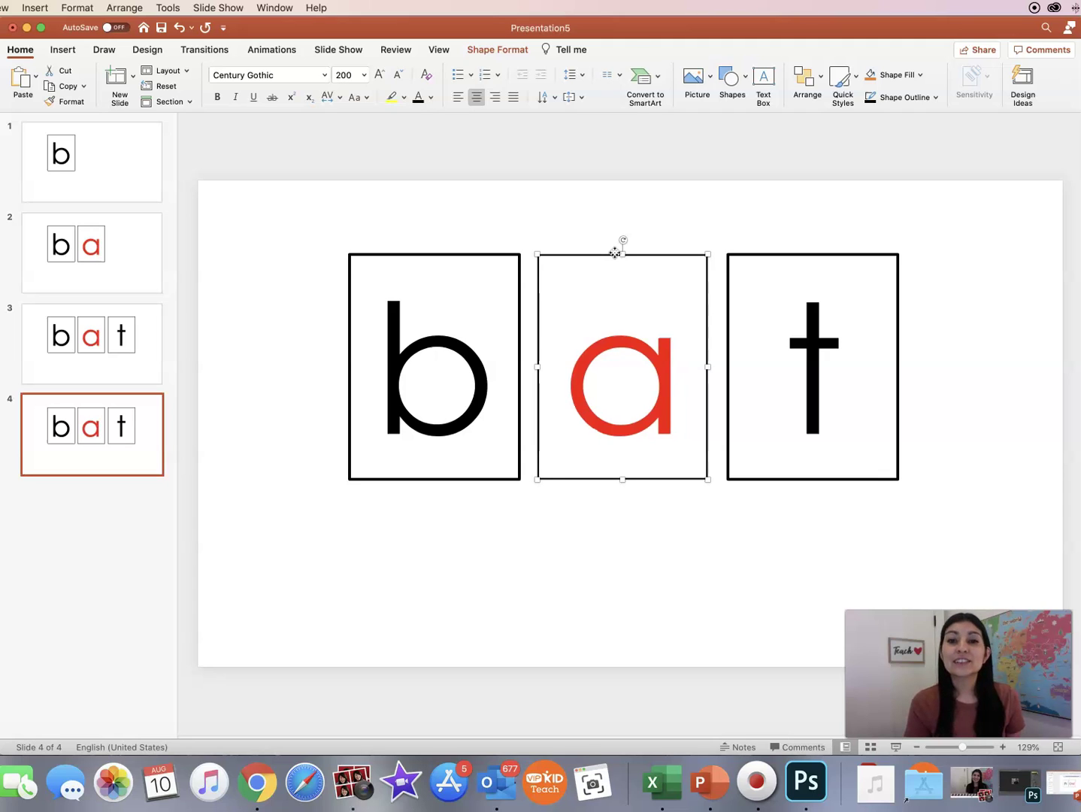
key(Left)
key(Left)
key(Left)
key(Left)
key(Left)
key(Left)
key(Left)
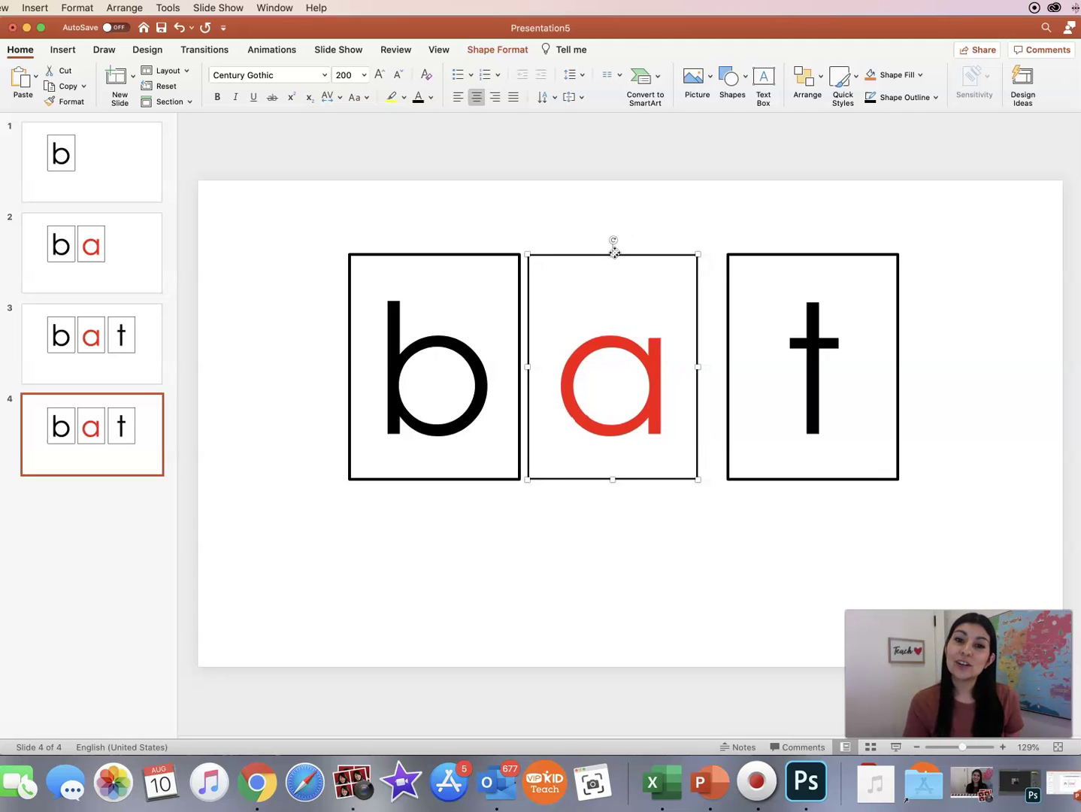
key(Left)
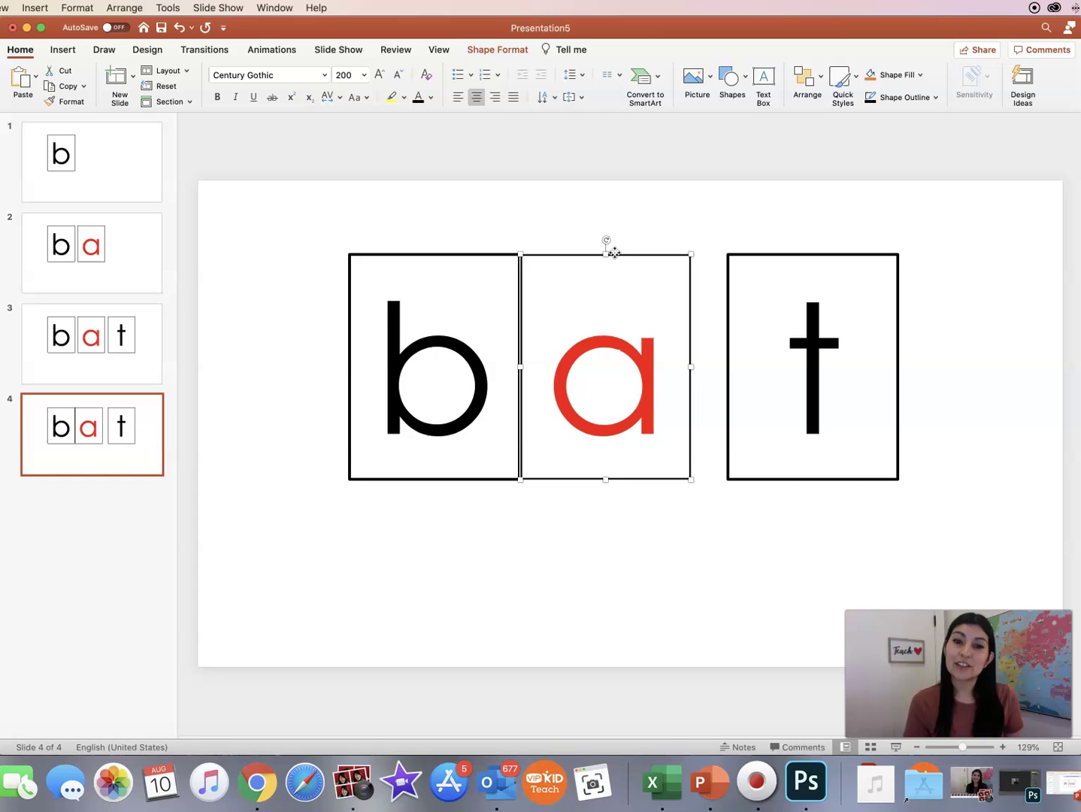
click(615, 246)
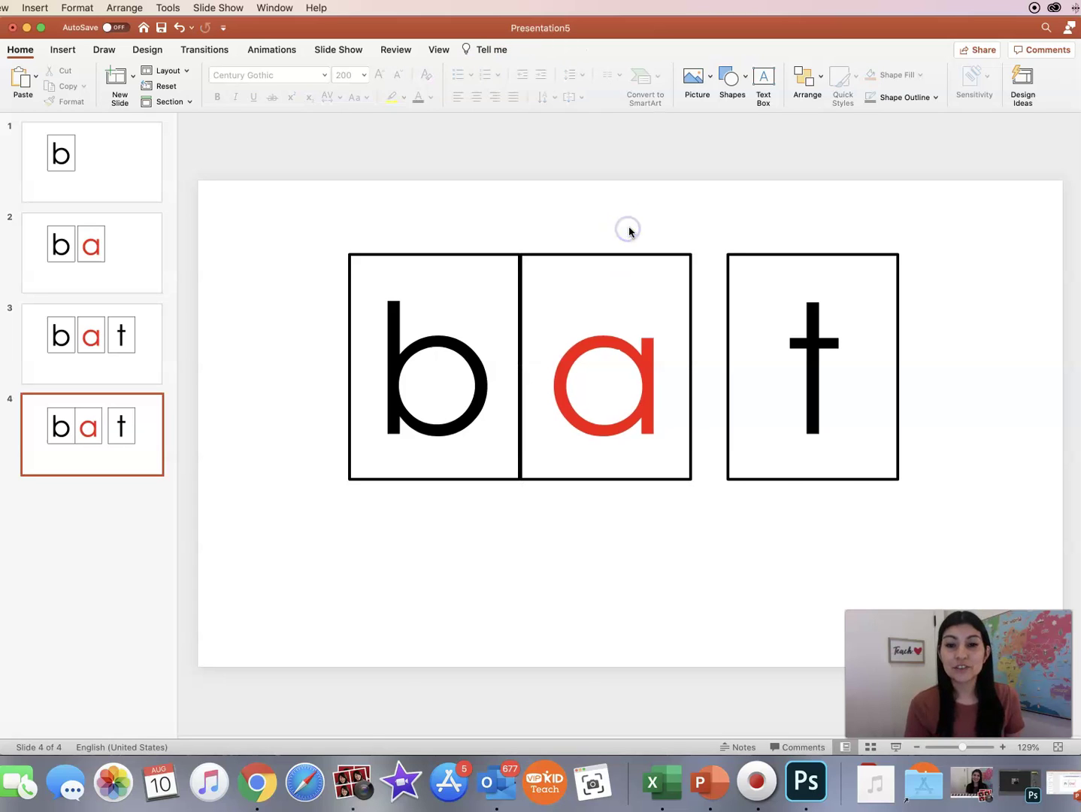
Nudge the t box four steps left until it touches the a box
drag(732, 257, 846, 264)
click(846, 264)
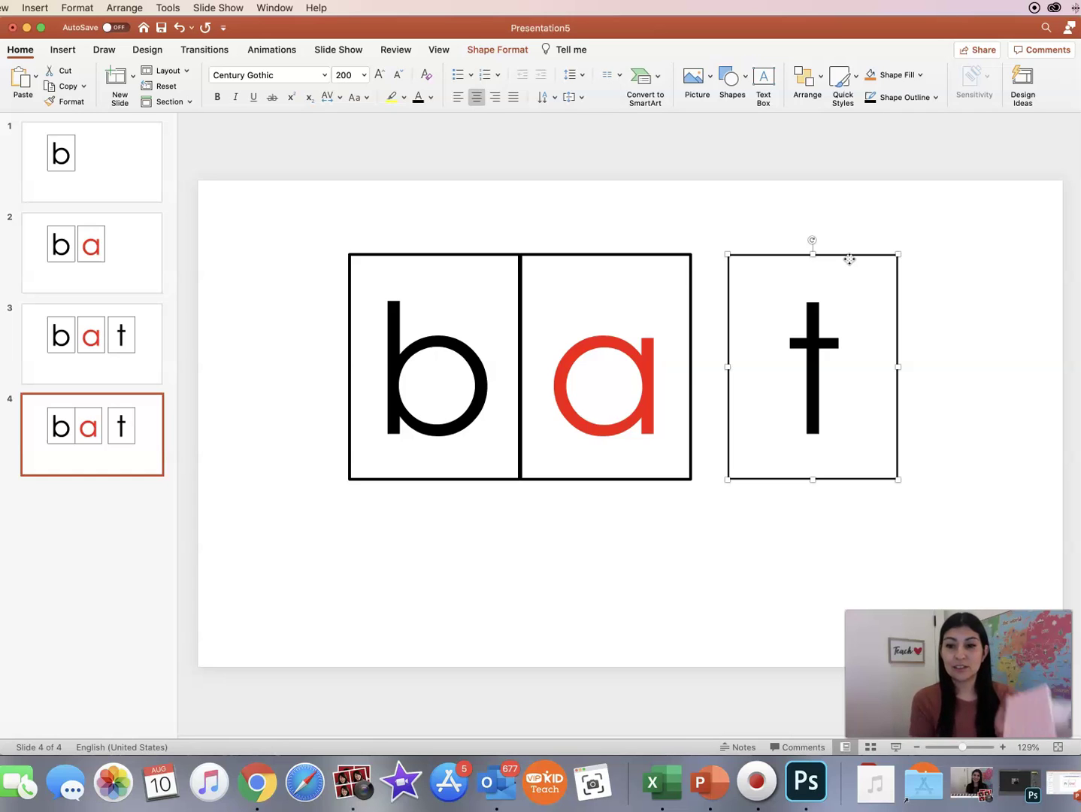
key(Left)
key(Left)
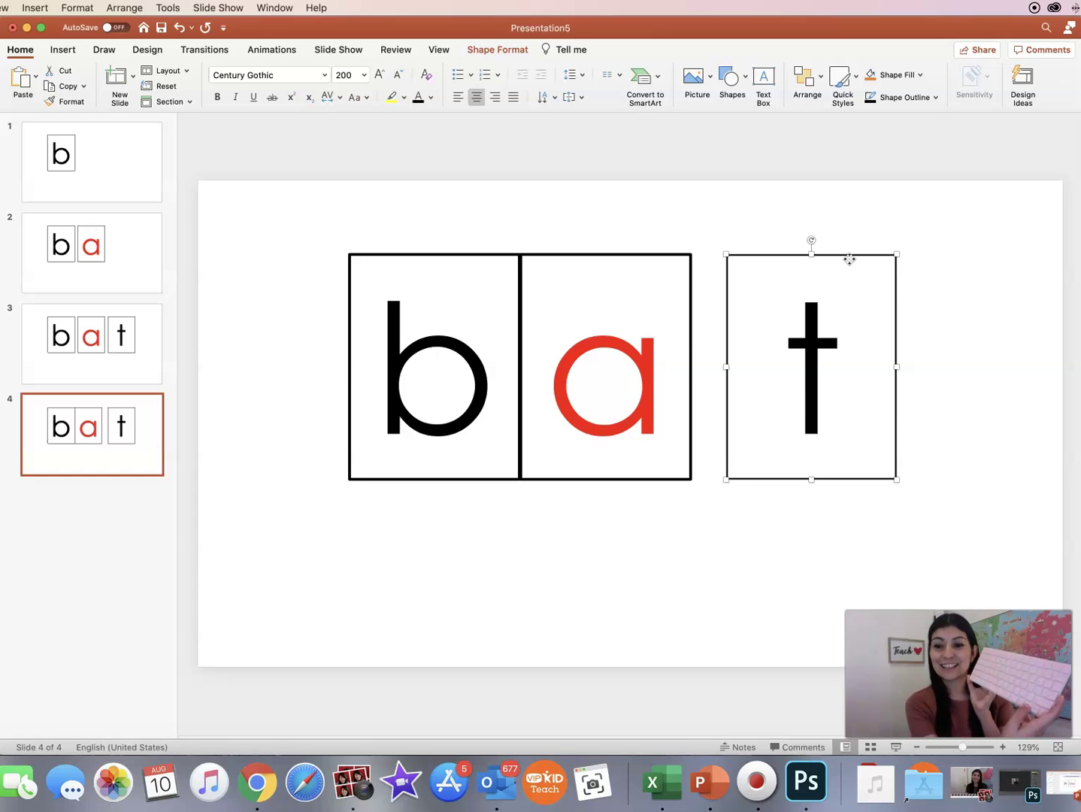
key(Left)
key(Left)
key(Left)
key(Left)
key(Left)
key(Left)
key(Left)
key(Left)
key(Left)
key(Left)
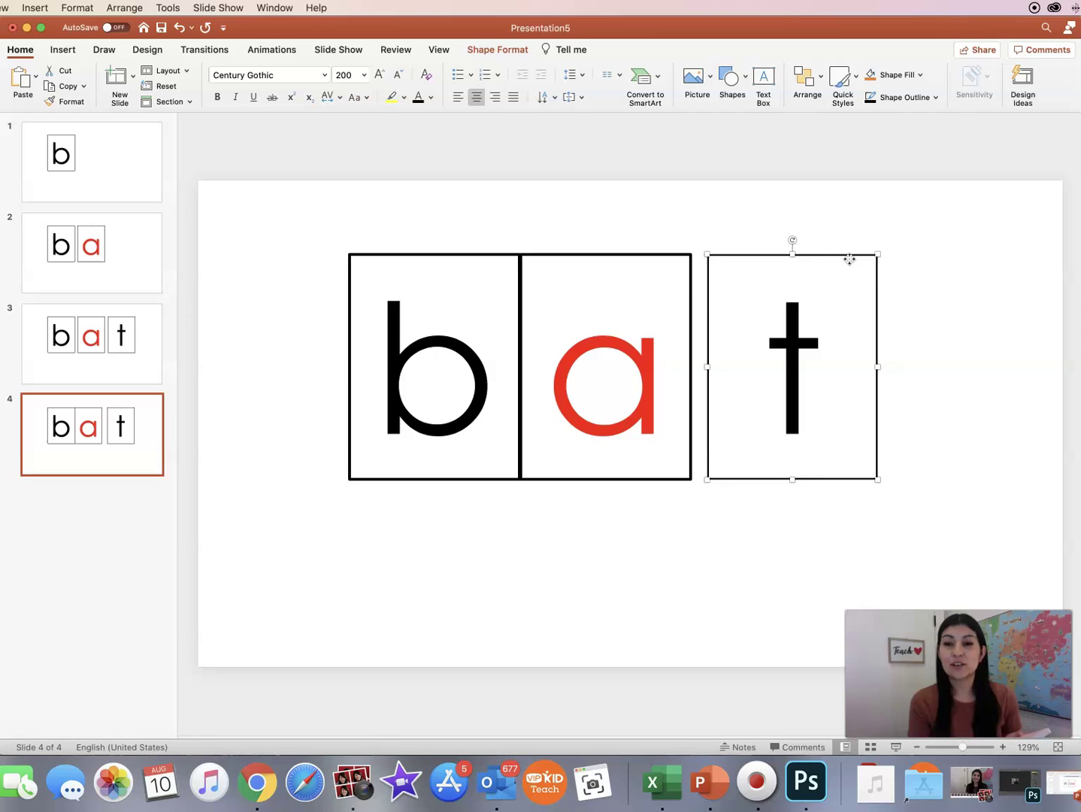
key(Left)
key(Left)
key(Left)
key(Left)
key(Left)
key(Left)
key(Left)
key(Left)
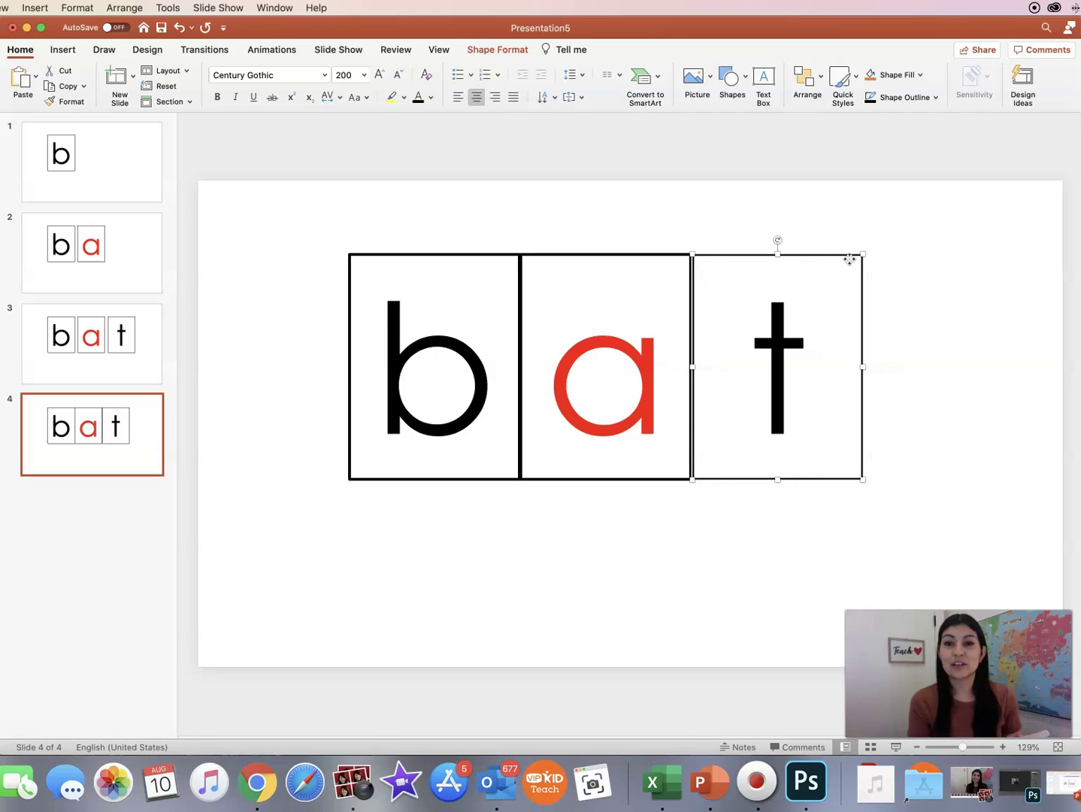
key(Left)
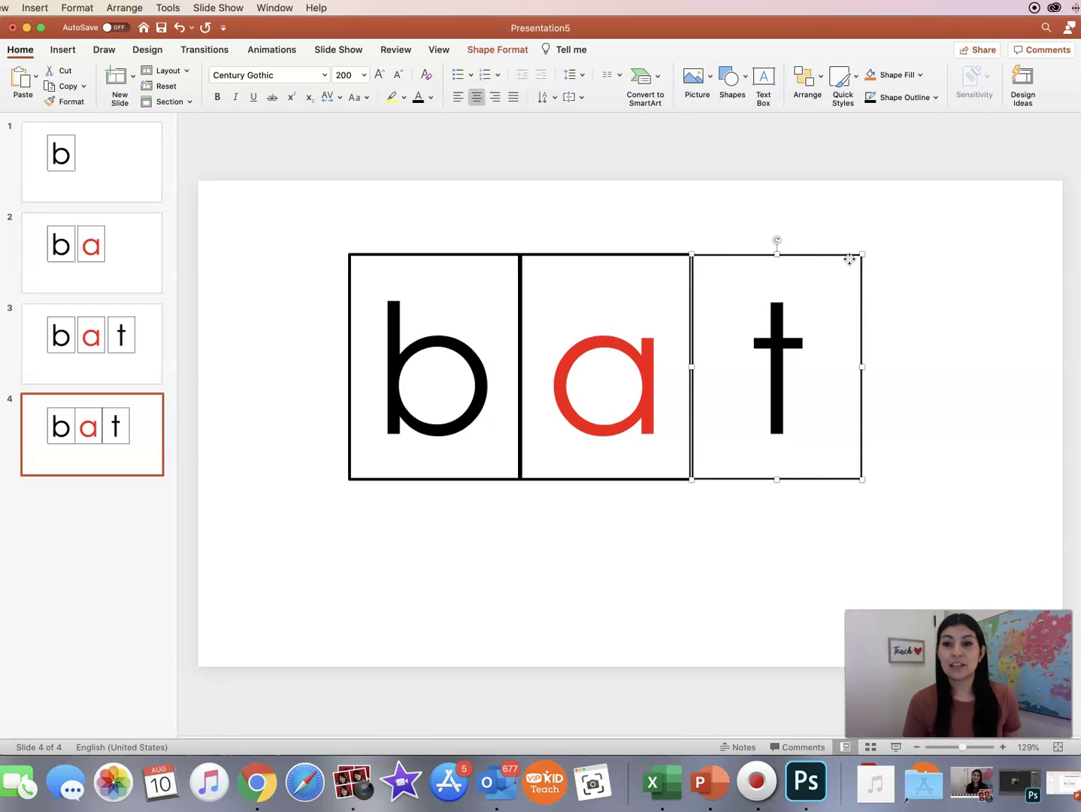
click(916, 277)
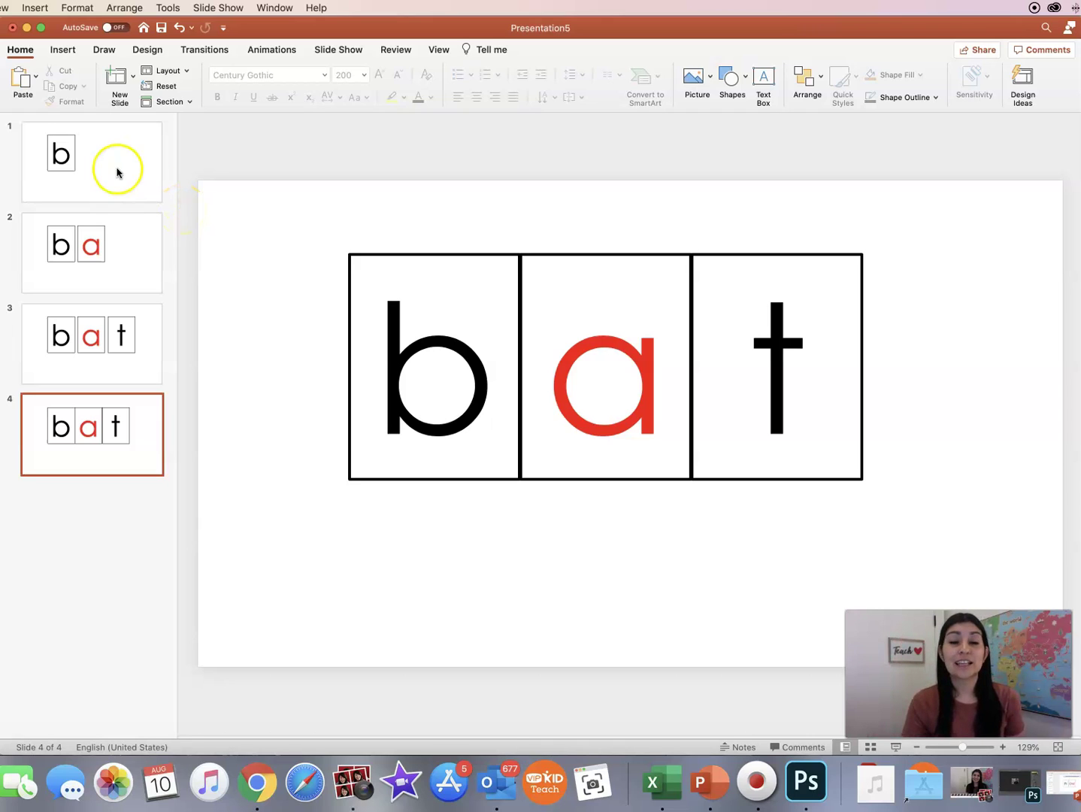
Review the b, ba, bat and joined bat slides, run the slide show, then reselect slide 1
click(117, 172)
click(116, 236)
click(116, 368)
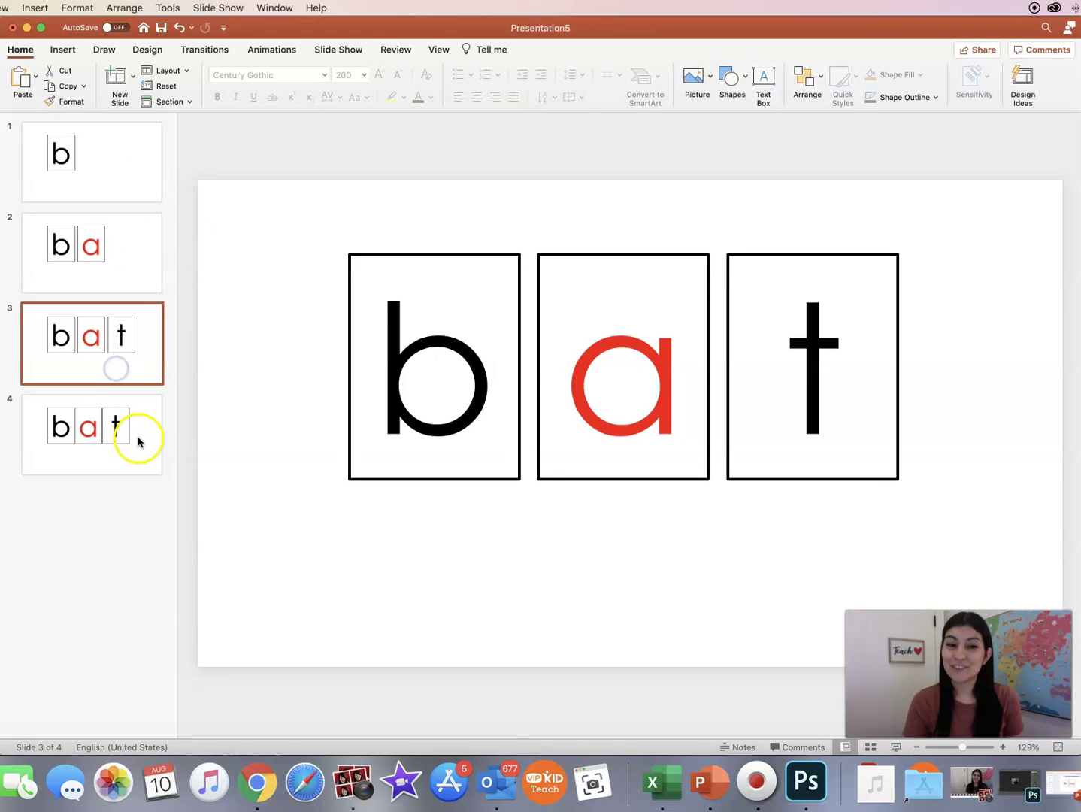
click(137, 442)
click(122, 167)
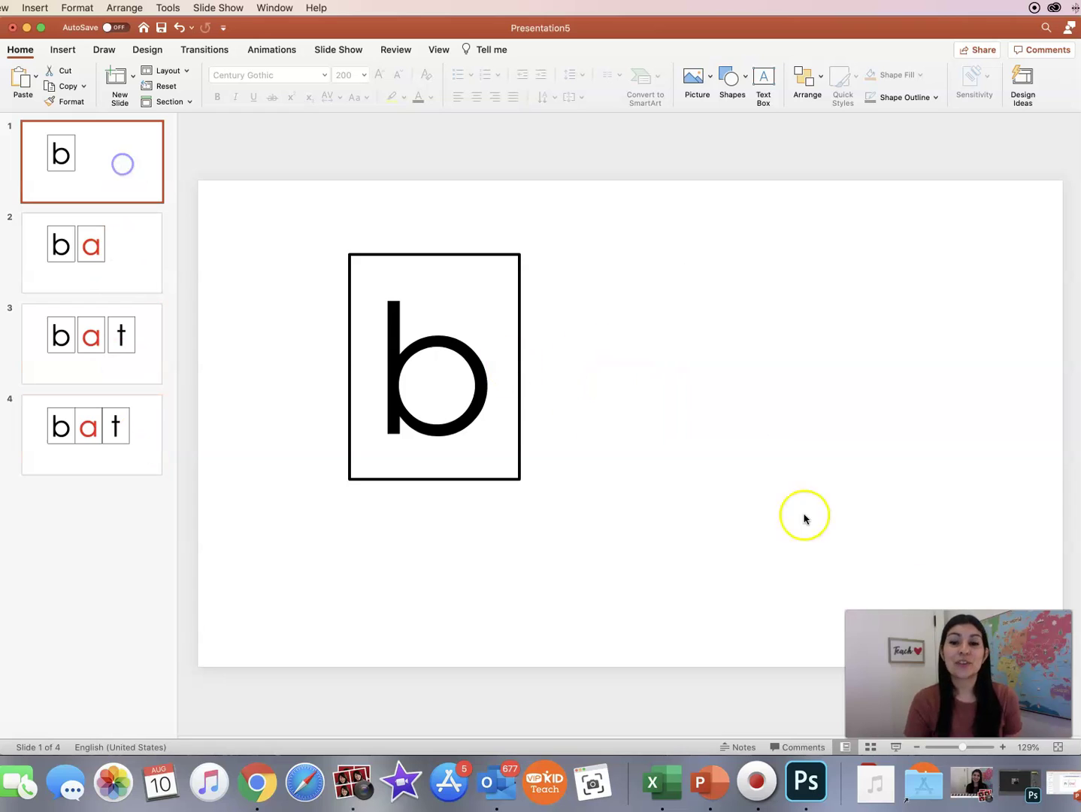
click(898, 749)
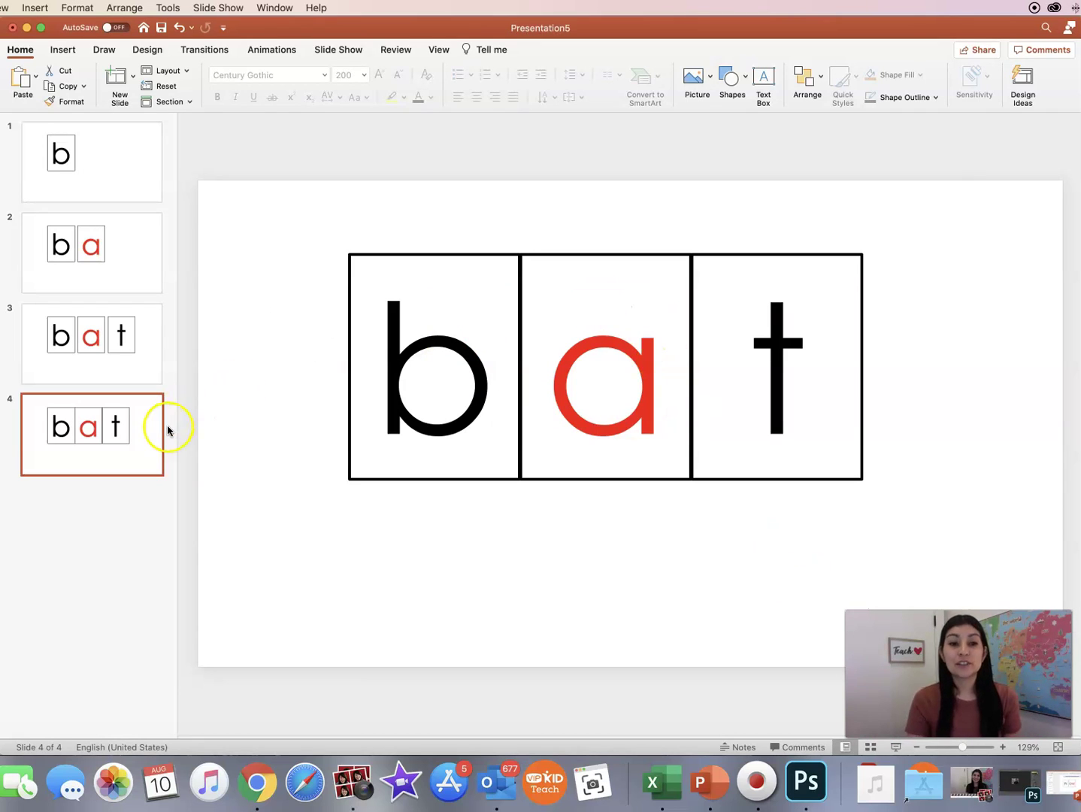
click(128, 163)
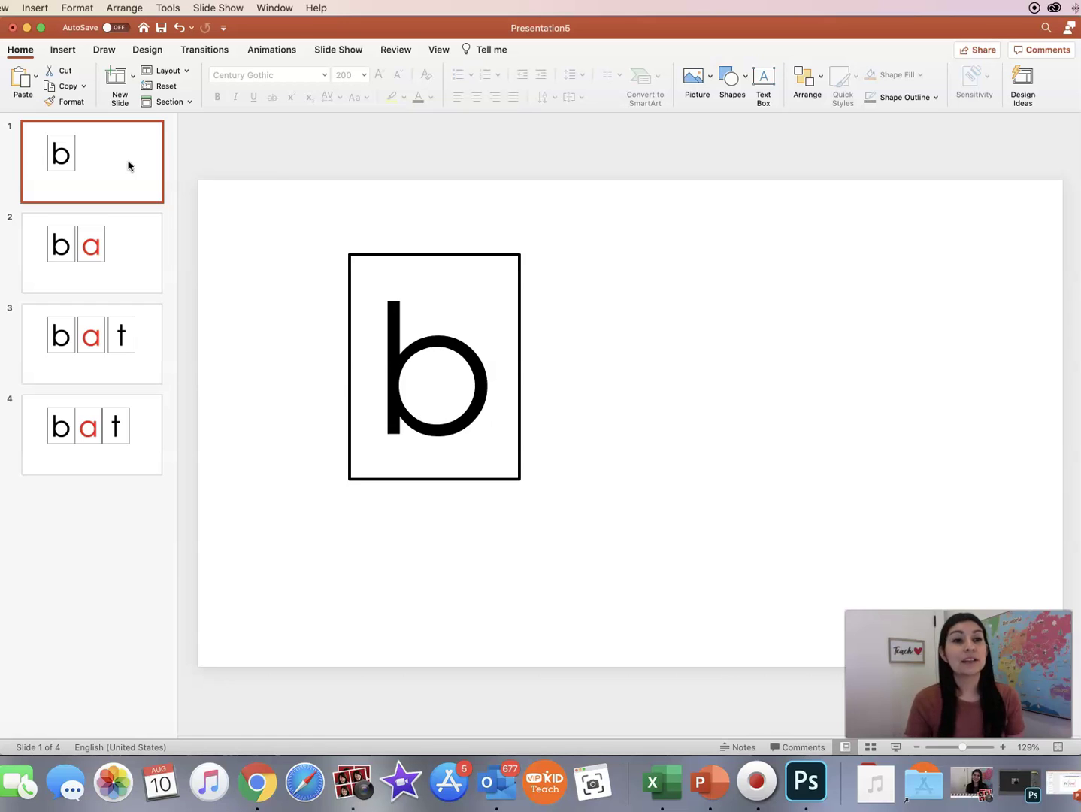
Copy the b slide to the end of the deck and change its letter to c
right_click(128, 165)
click(165, 242)
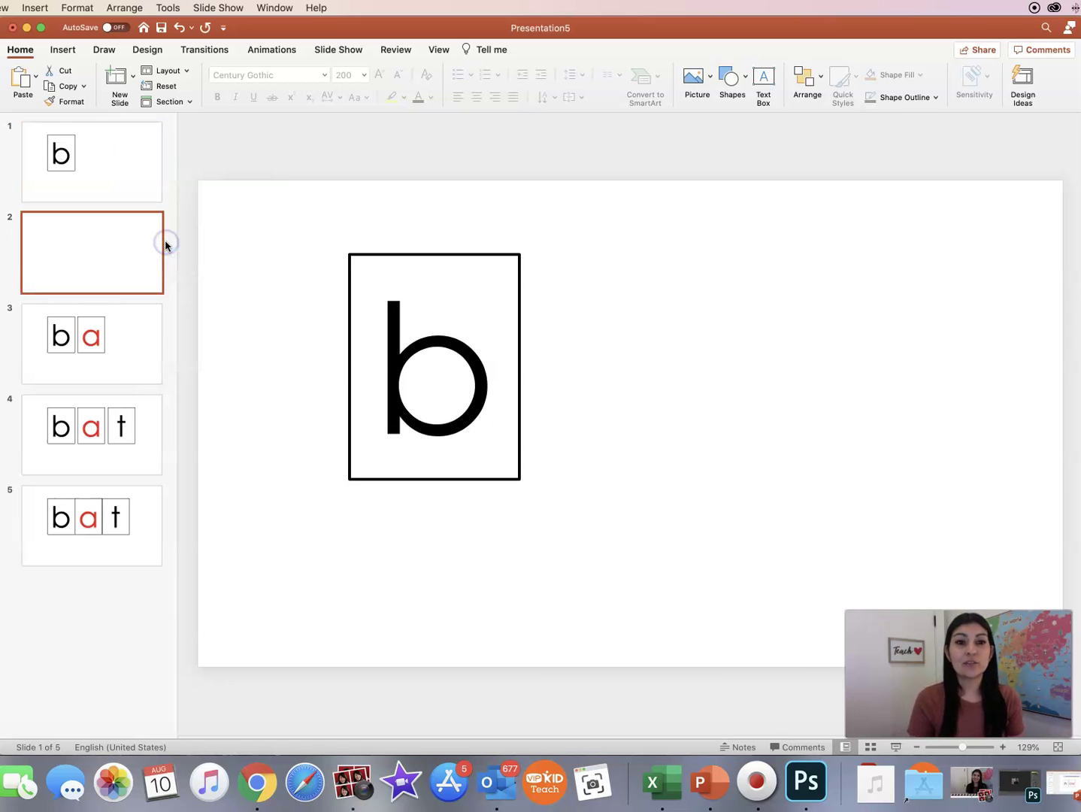
drag(142, 242, 138, 609)
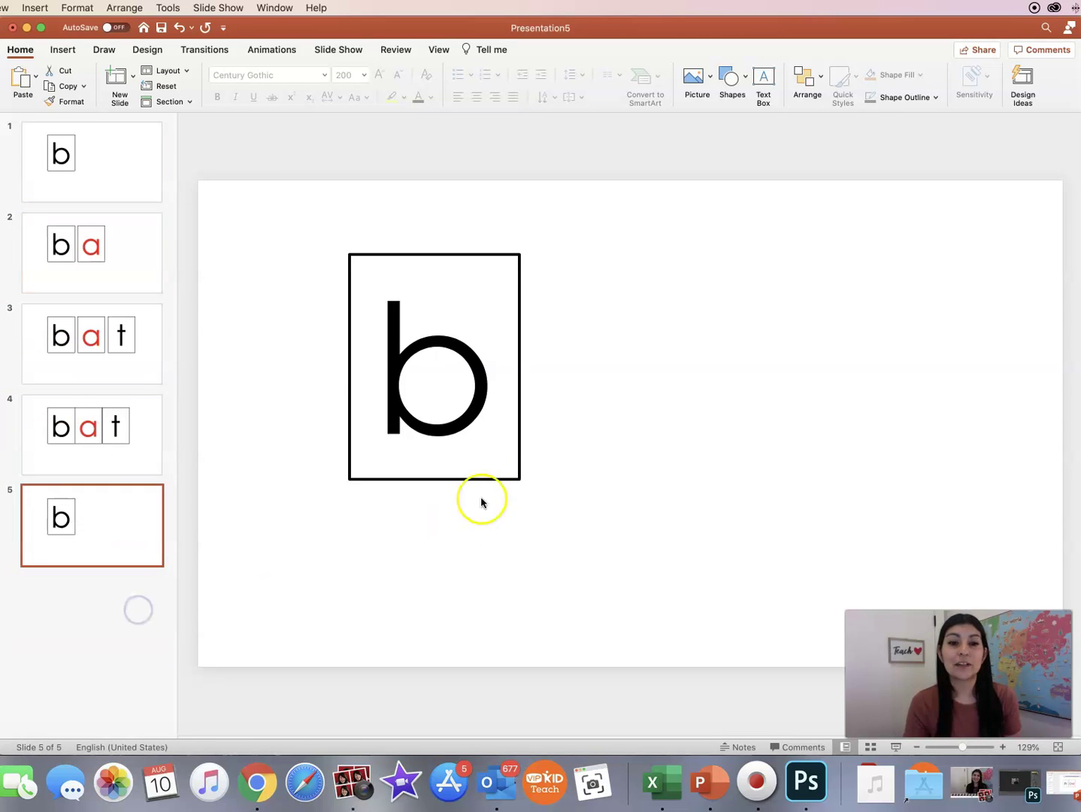
click(483, 388)
key(BackSpace)
text(c)
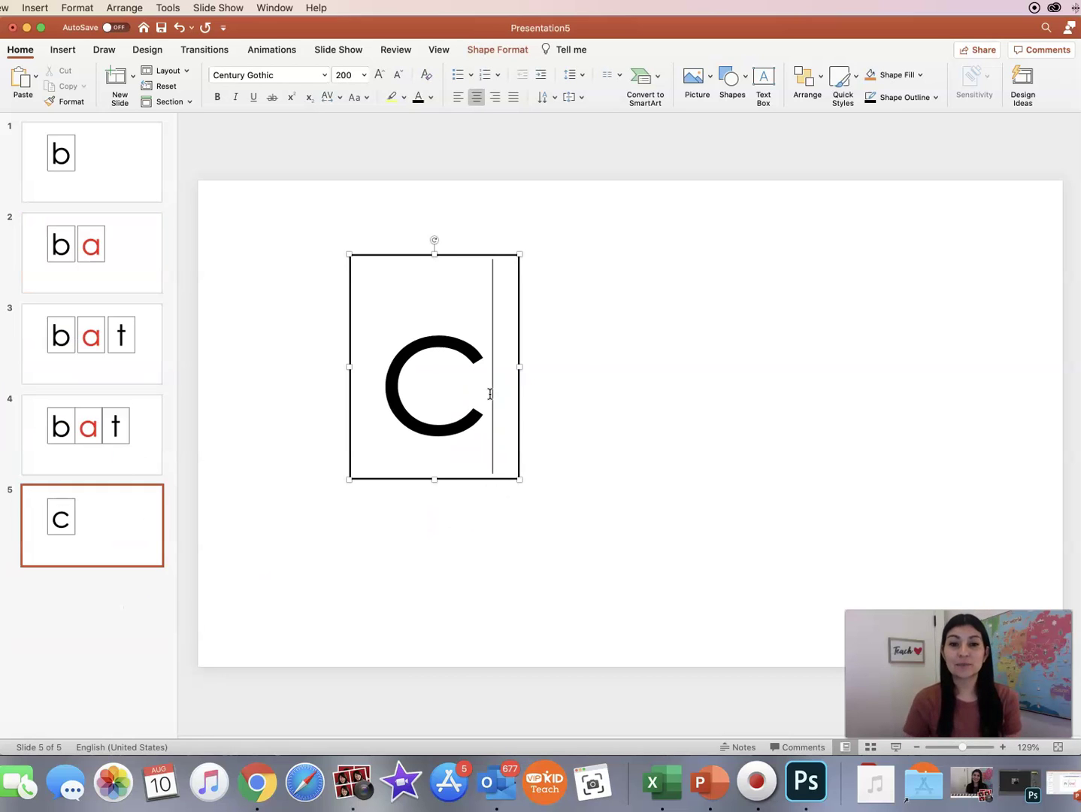
Copy the ba slide after the c slide and change b to c, making ca
click(99, 269)
right_click(125, 255)
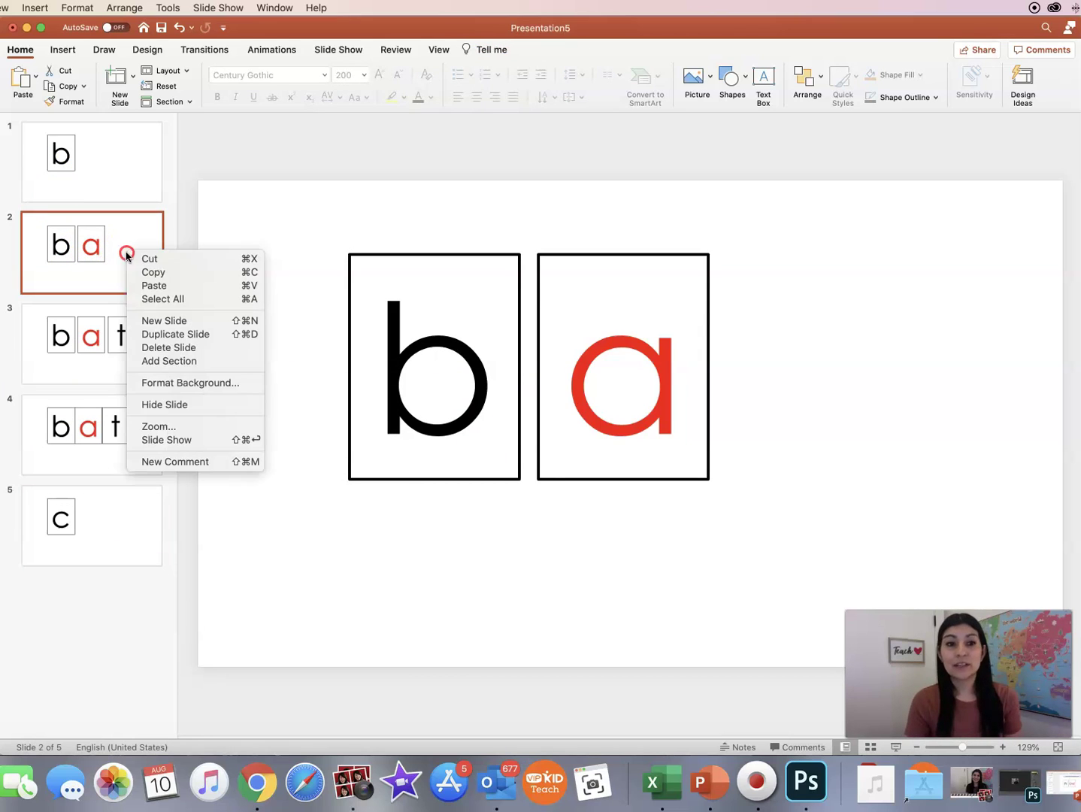
click(164, 335)
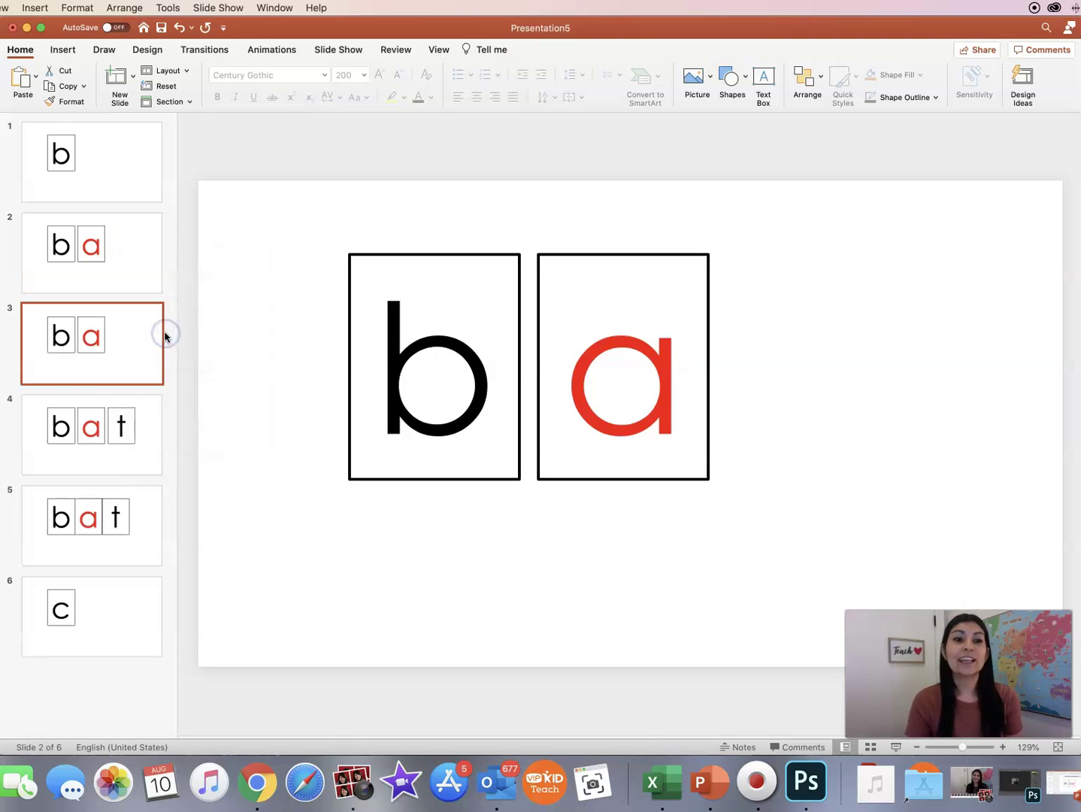
drag(145, 333, 140, 679)
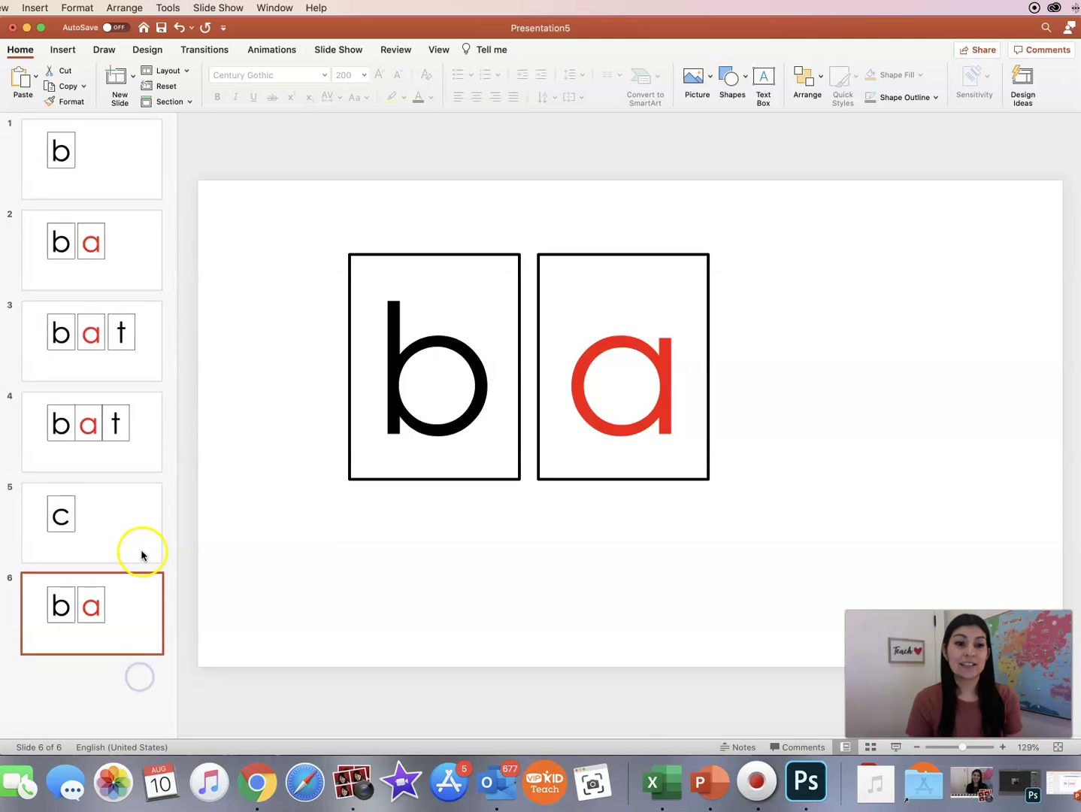
click(667, 374)
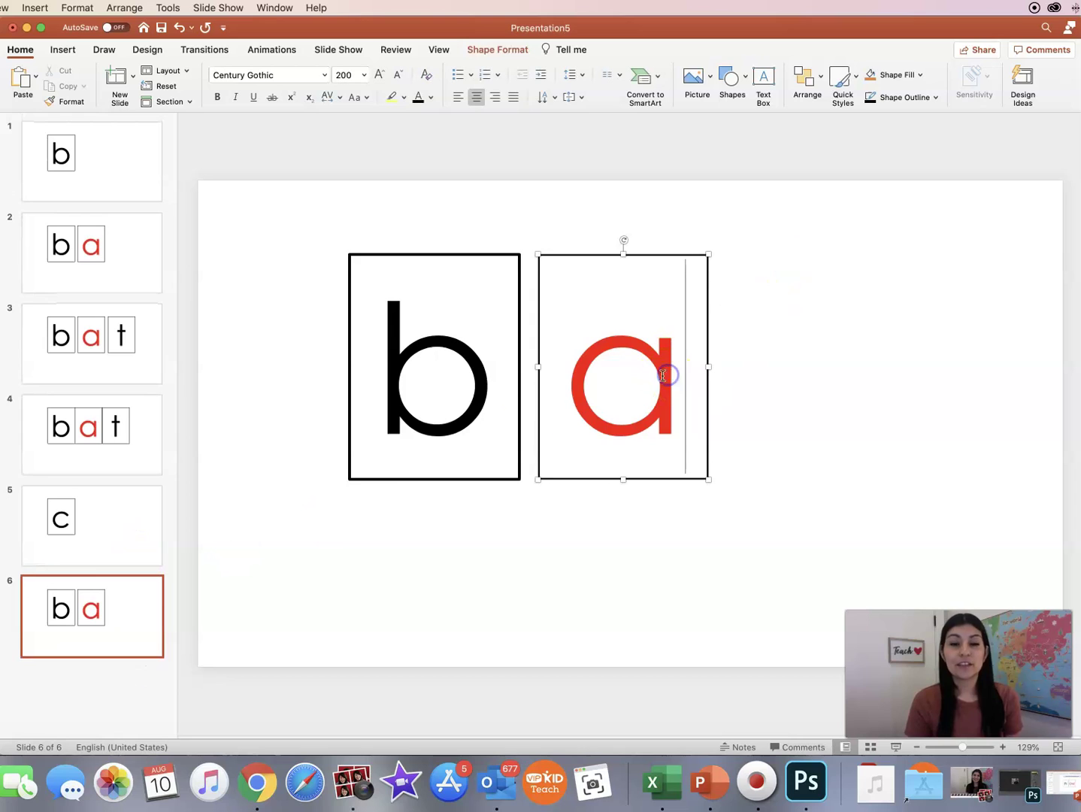
click(141, 516)
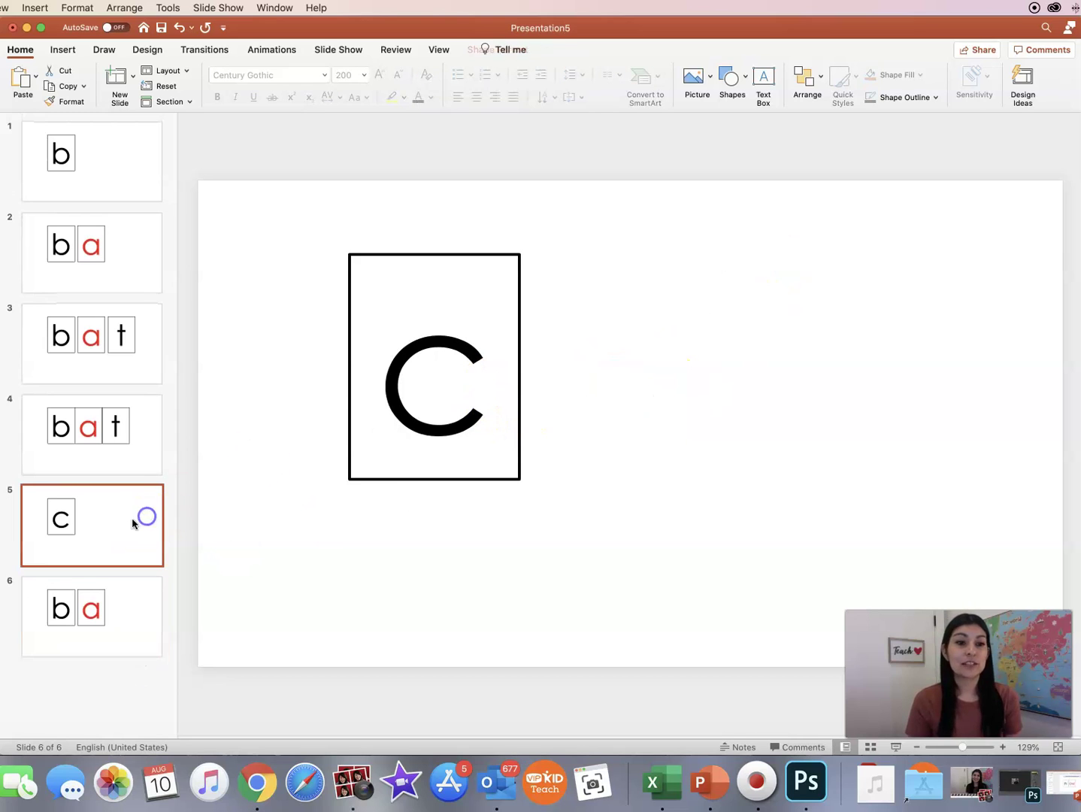
click(119, 583)
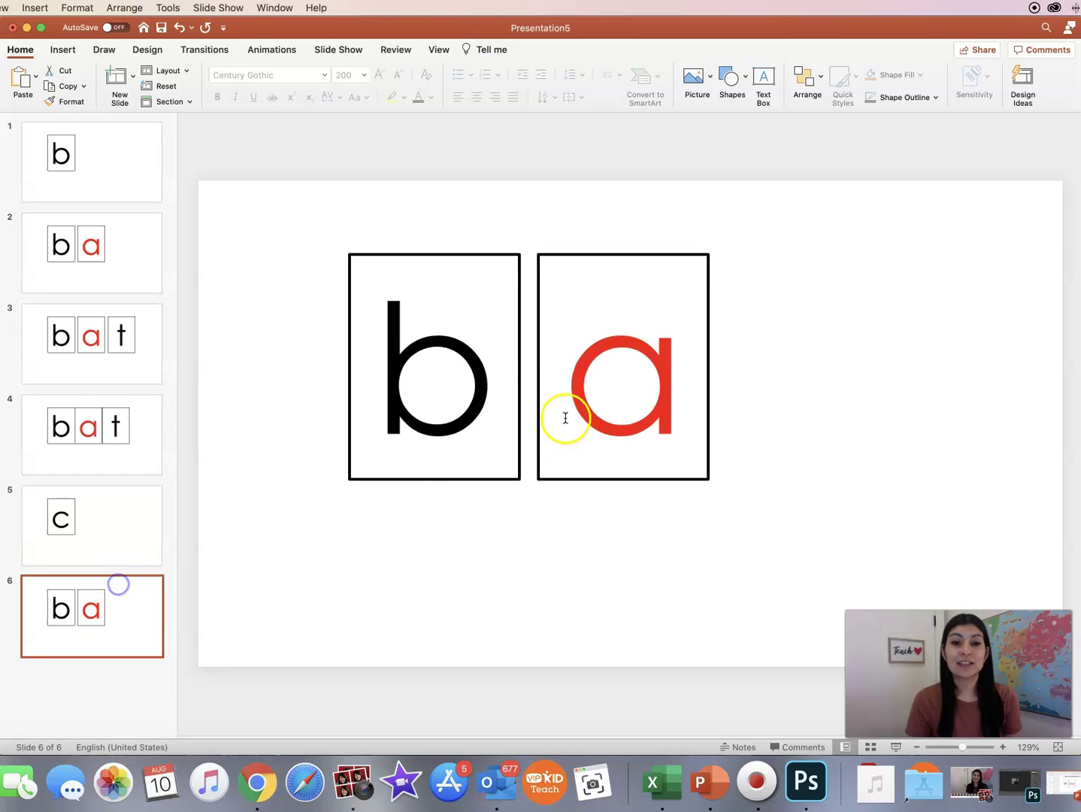
click(489, 391)
key(BackSpace)
text(c)
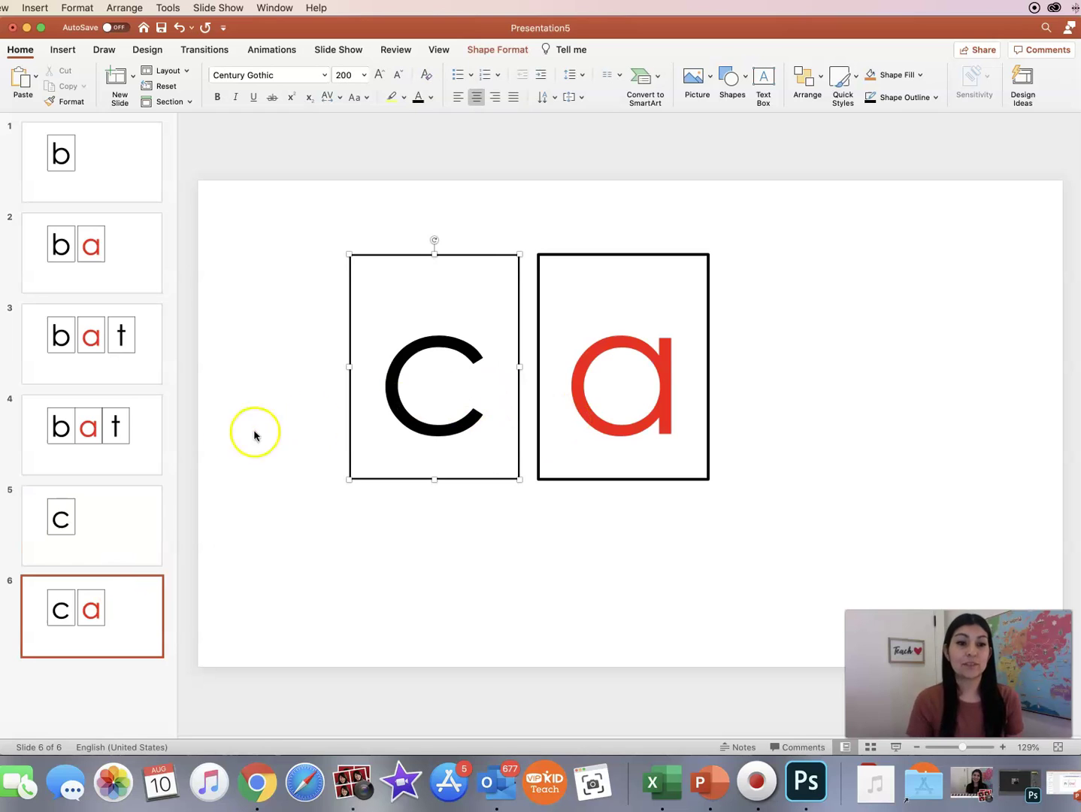
Copy the bat slide after ca and change b to c, making cat
click(111, 327)
right_click(112, 328)
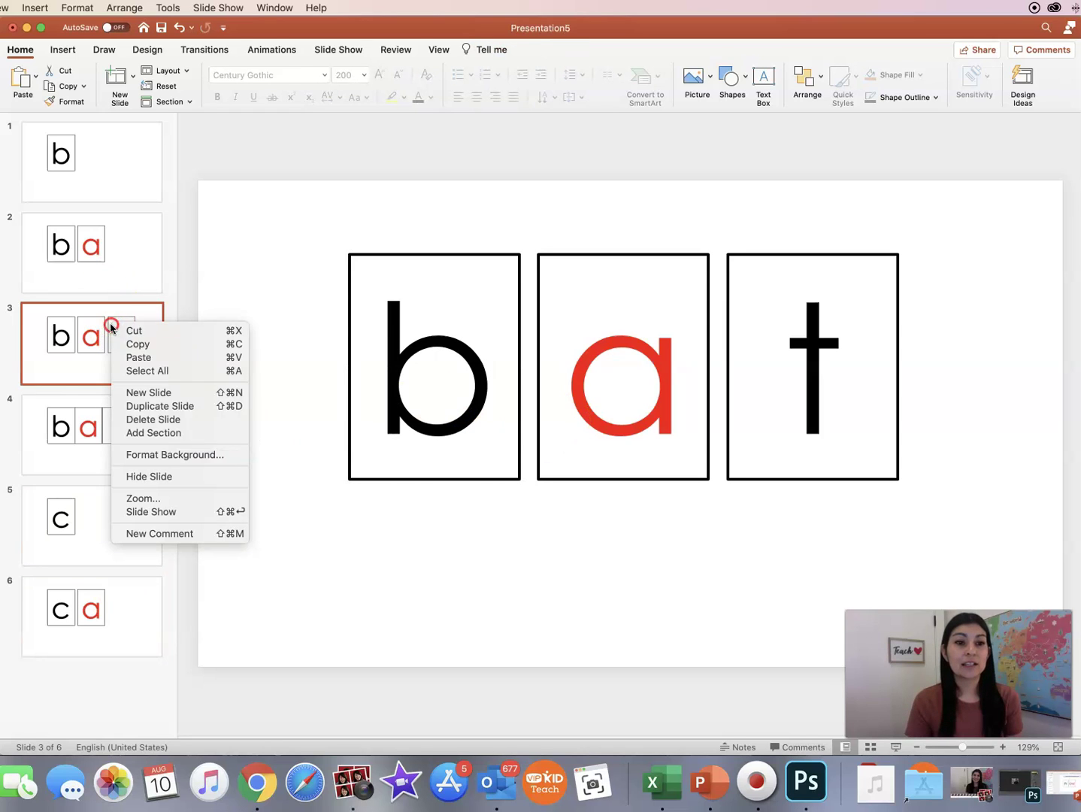
click(145, 407)
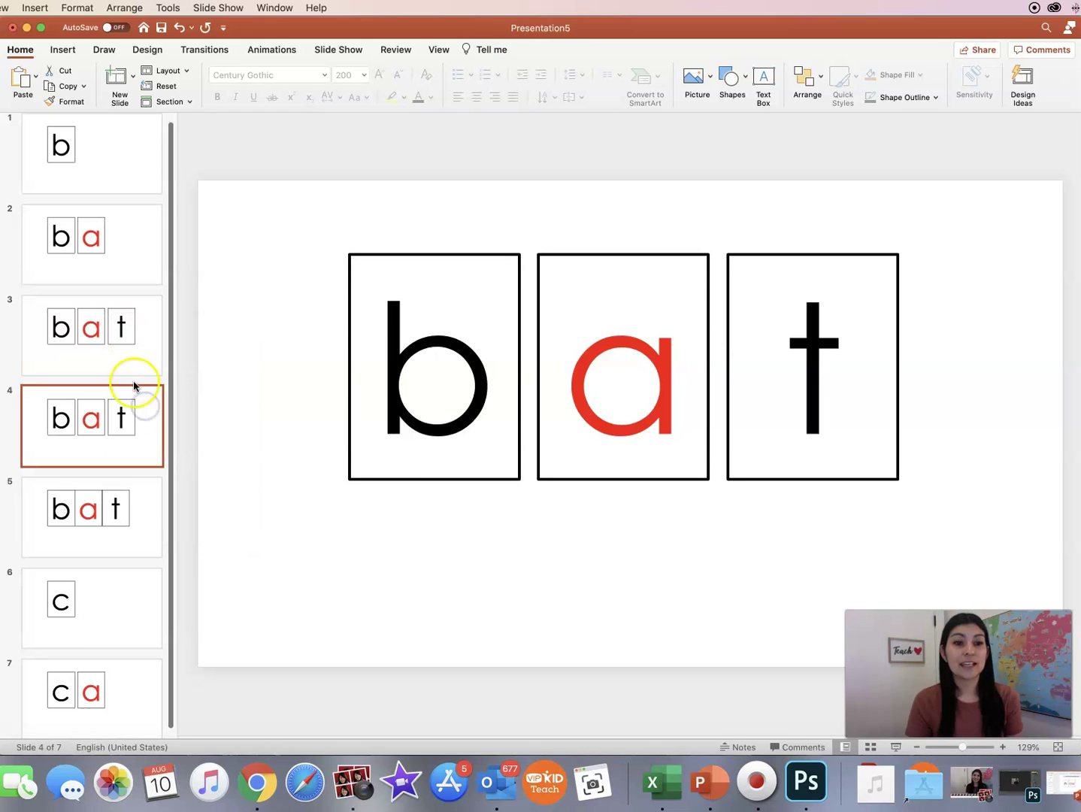
drag(134, 380, 135, 685)
click(115, 565)
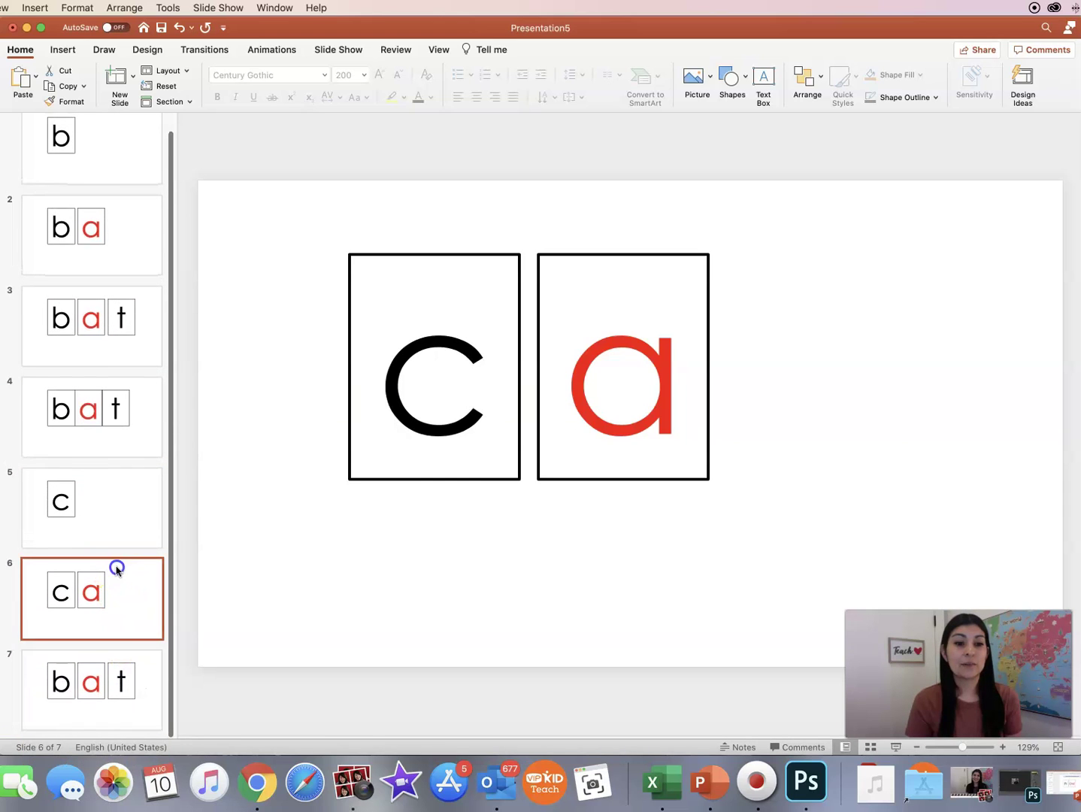
click(143, 667)
click(479, 410)
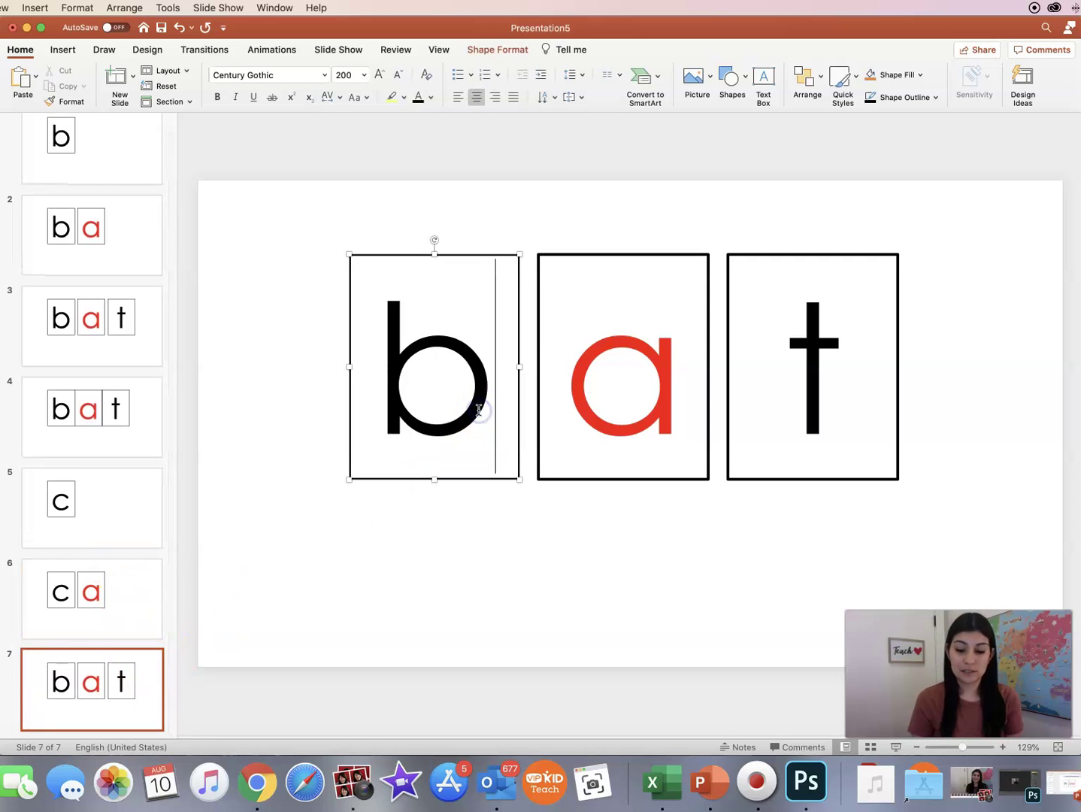
key(BackSpace)
text(c)
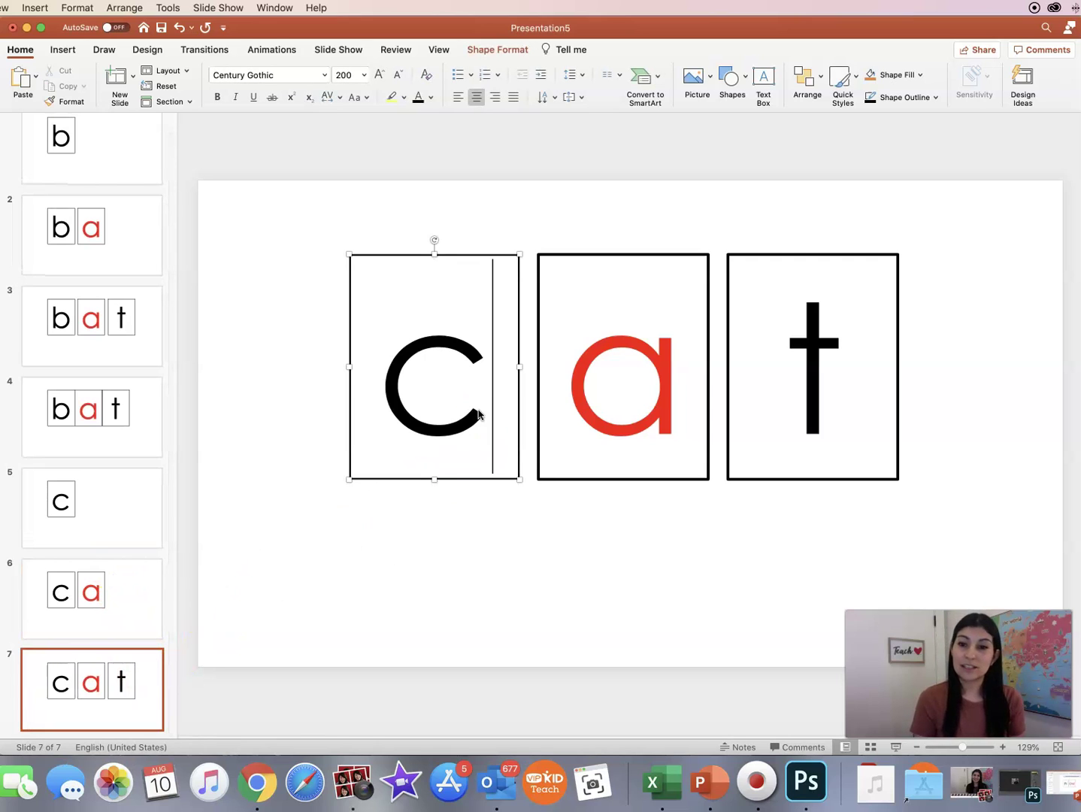
Copy the joined bat slide to the end and change its b to c
click(143, 427)
right_click(142, 426)
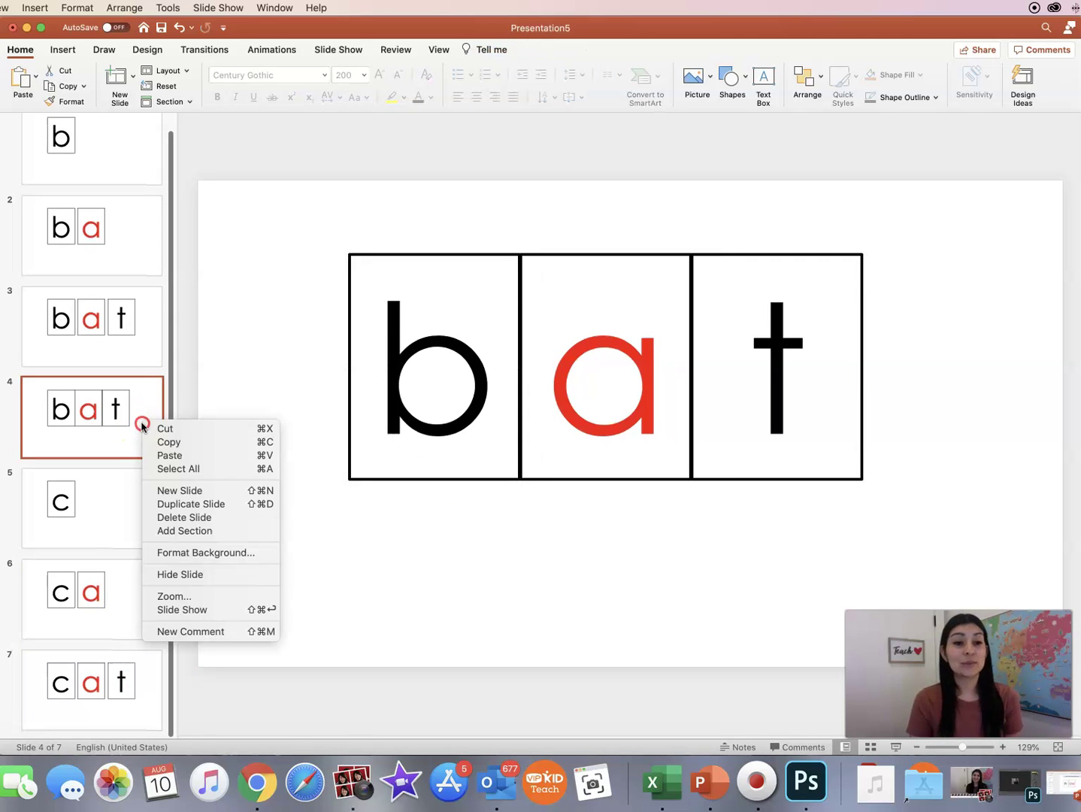
click(206, 504)
drag(113, 411, 107, 702)
drag(107, 436, 107, 701)
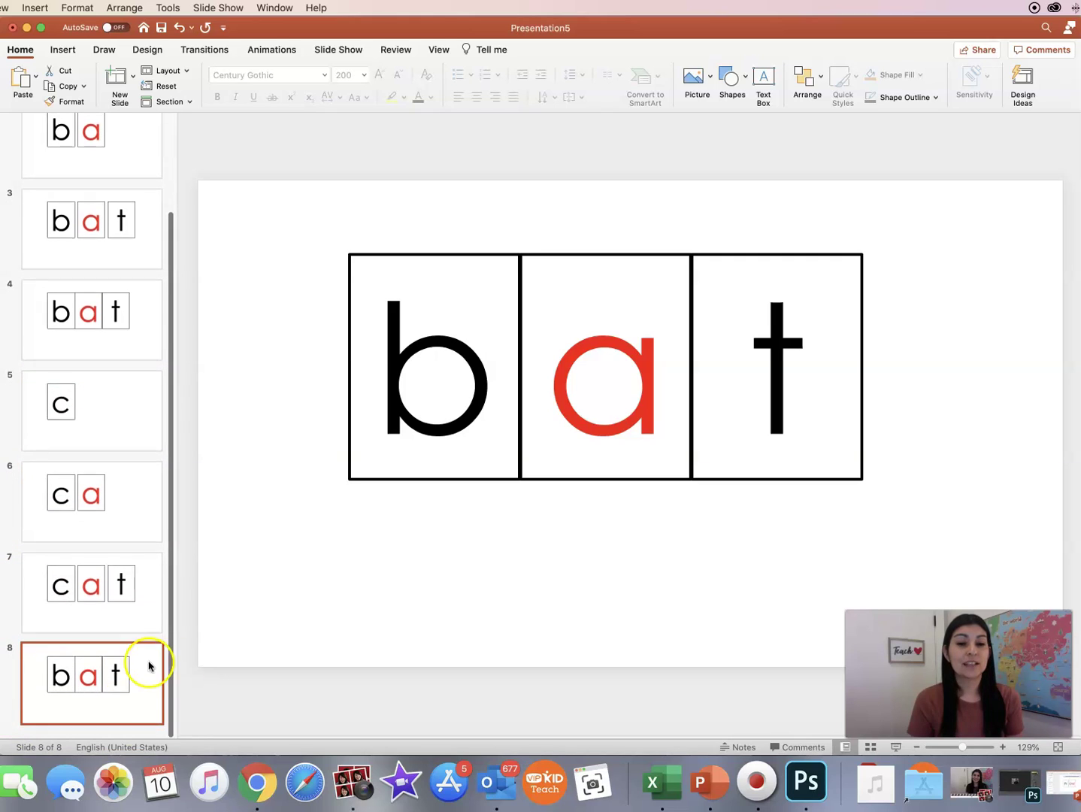
click(476, 395)
text(c)
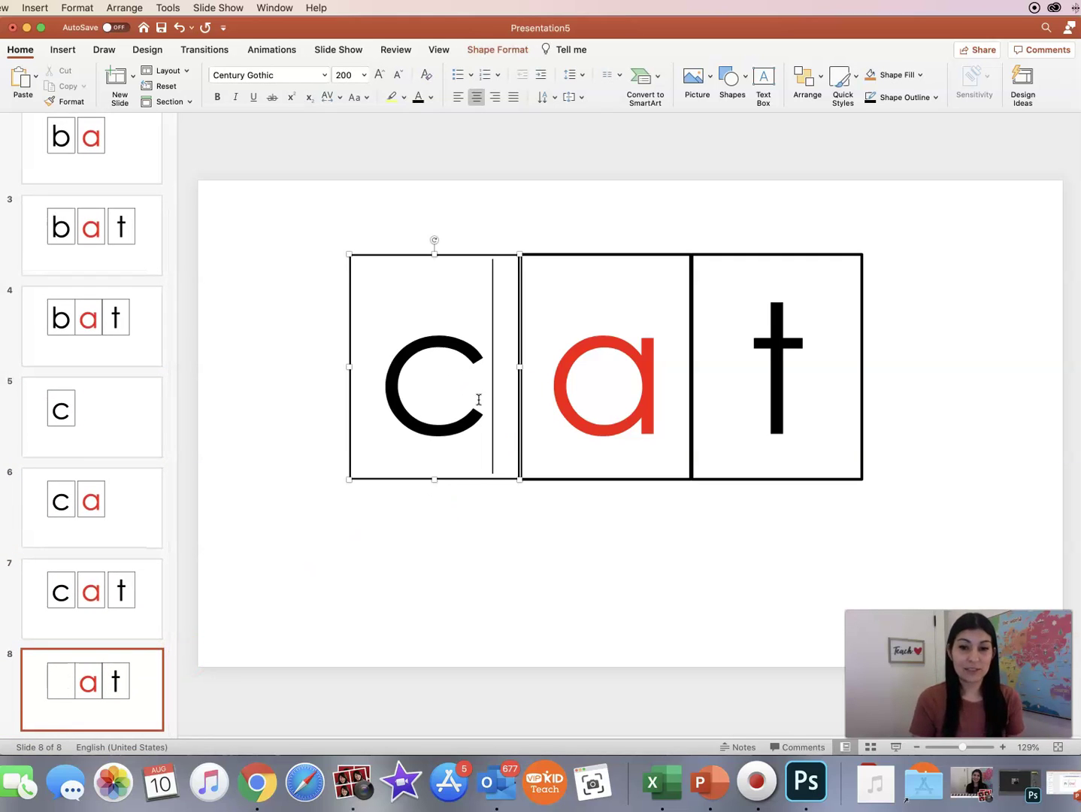
scroll(145, 394, up, 1)
Play the eight-slide bat and cat deck as a slide show from slide 1, then reselect slide 1
click(145, 394)
scroll(155, 309, up, 3)
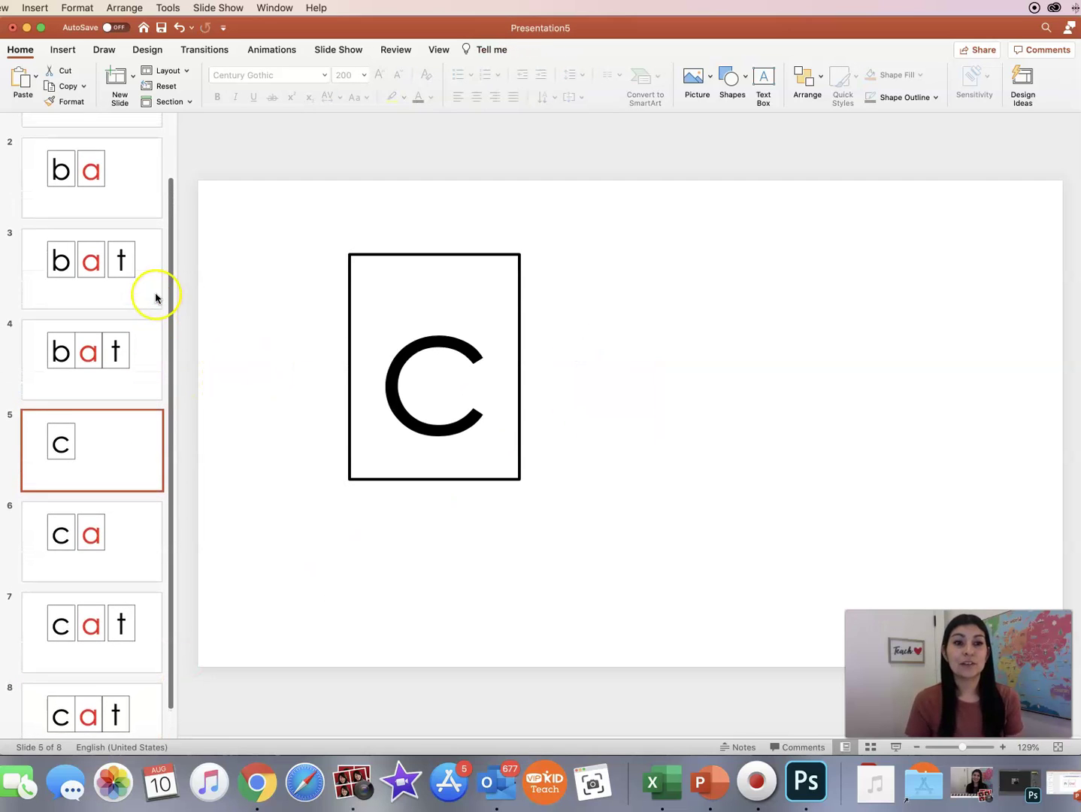
click(135, 134)
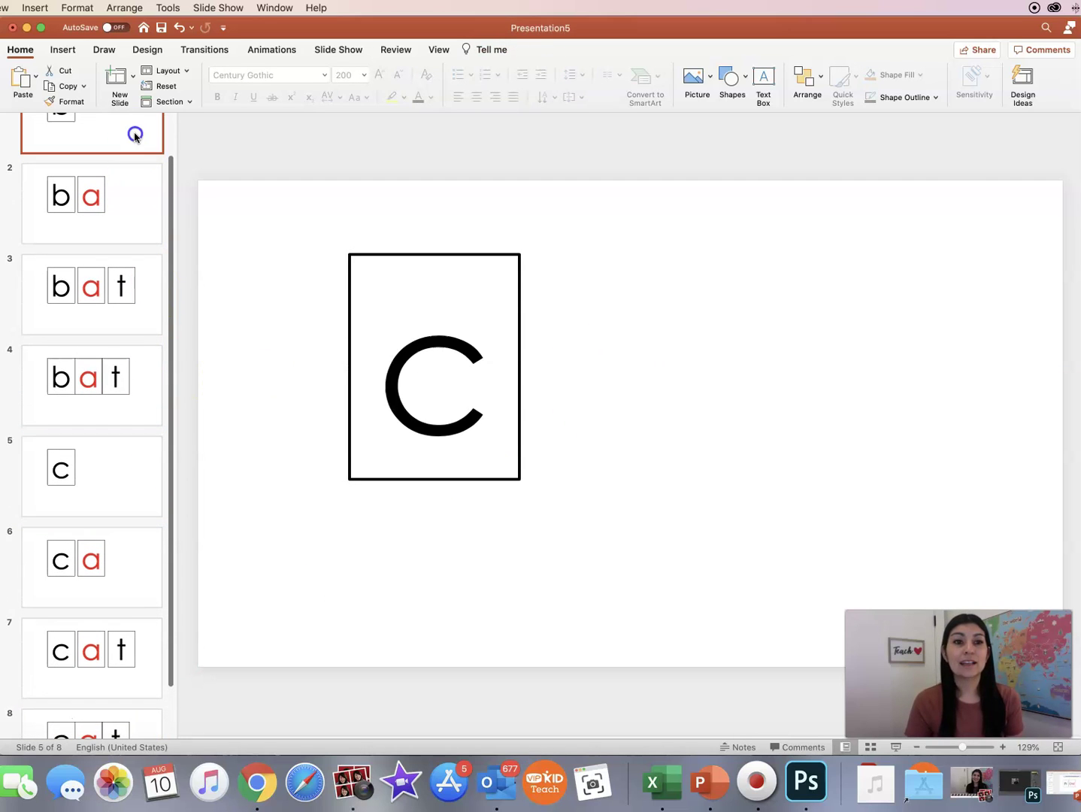
click(891, 745)
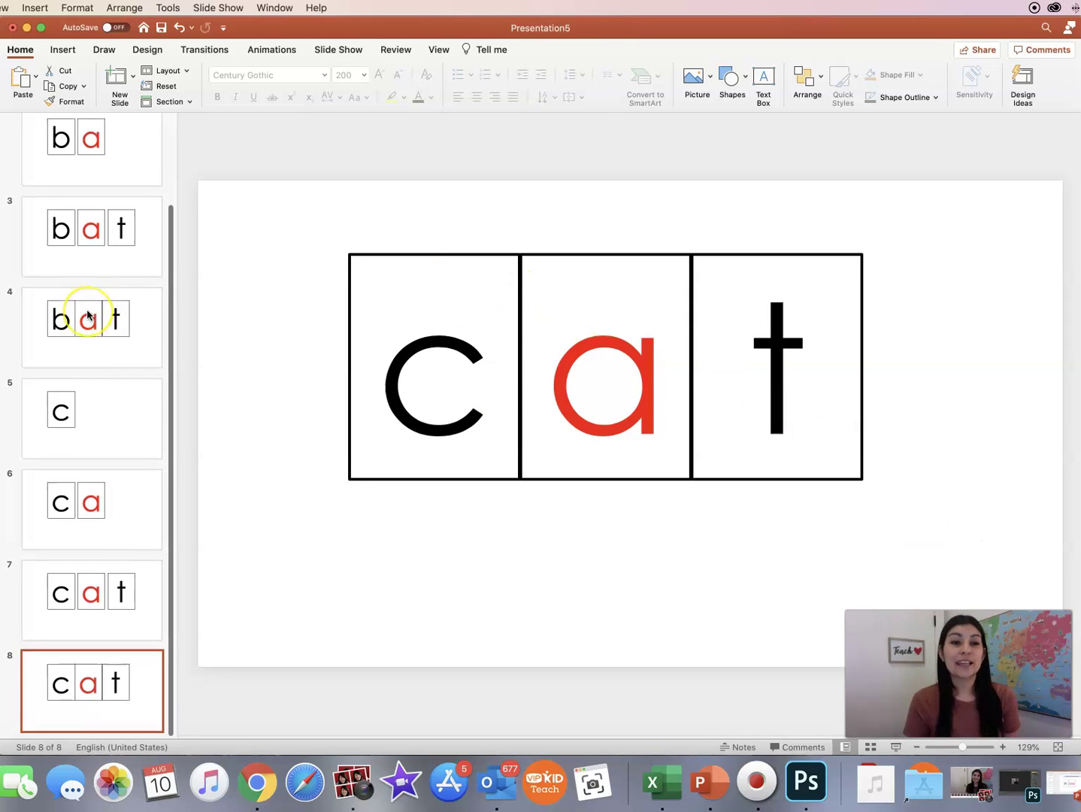
scroll(87, 315, up, 2)
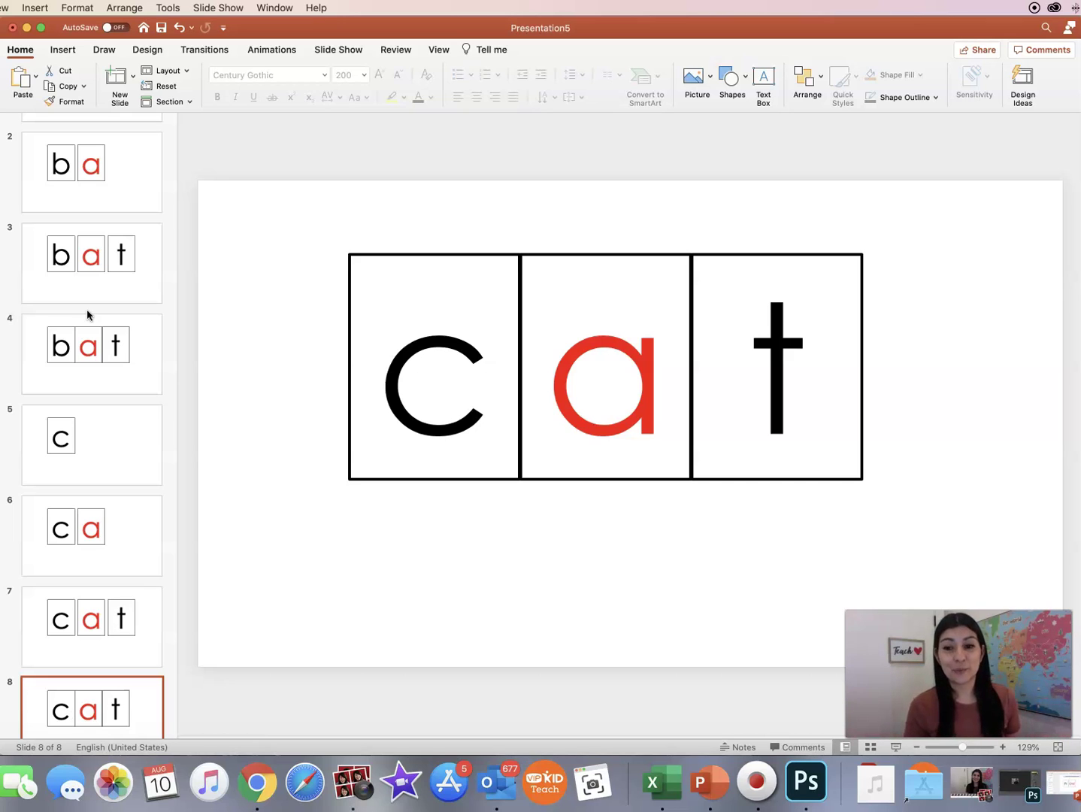
scroll(86, 294, up, 4)
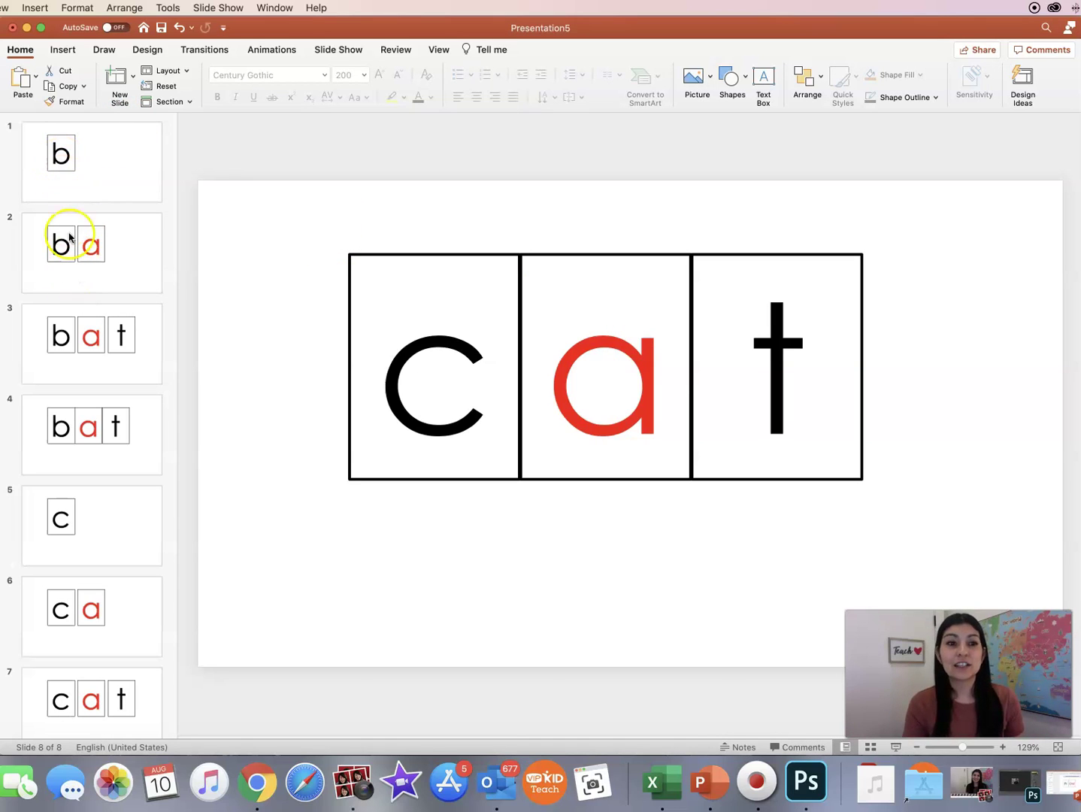
click(62, 172)
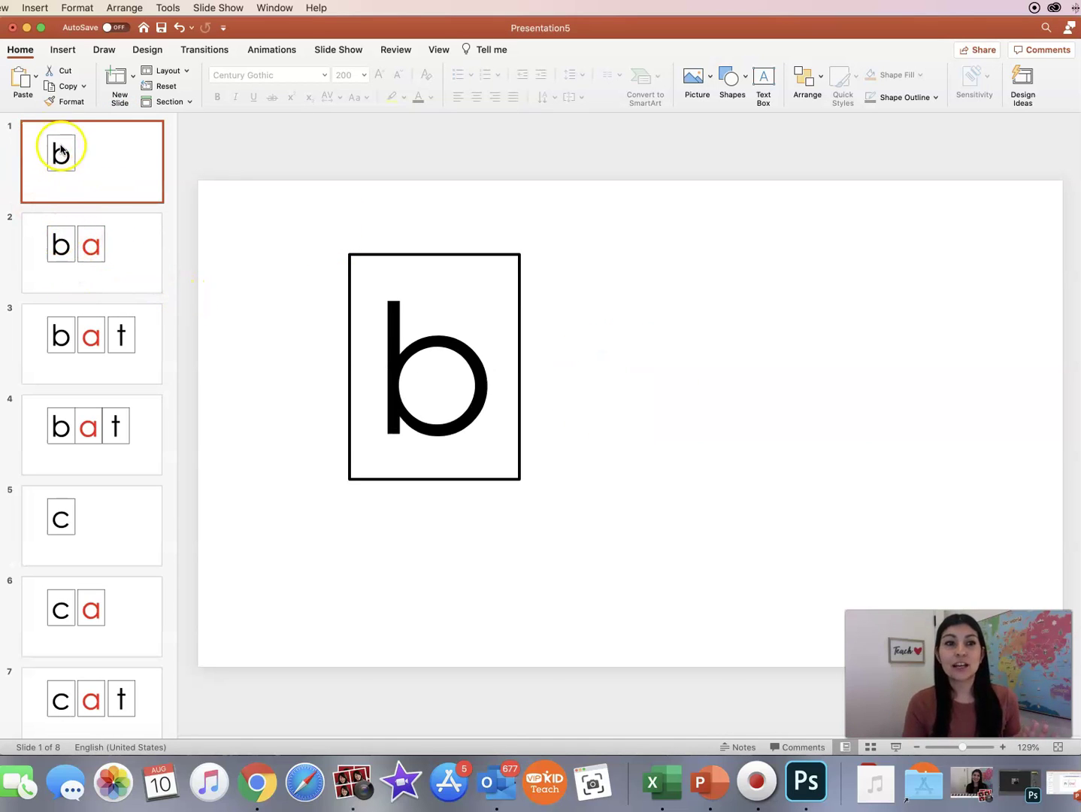
click(63, 158)
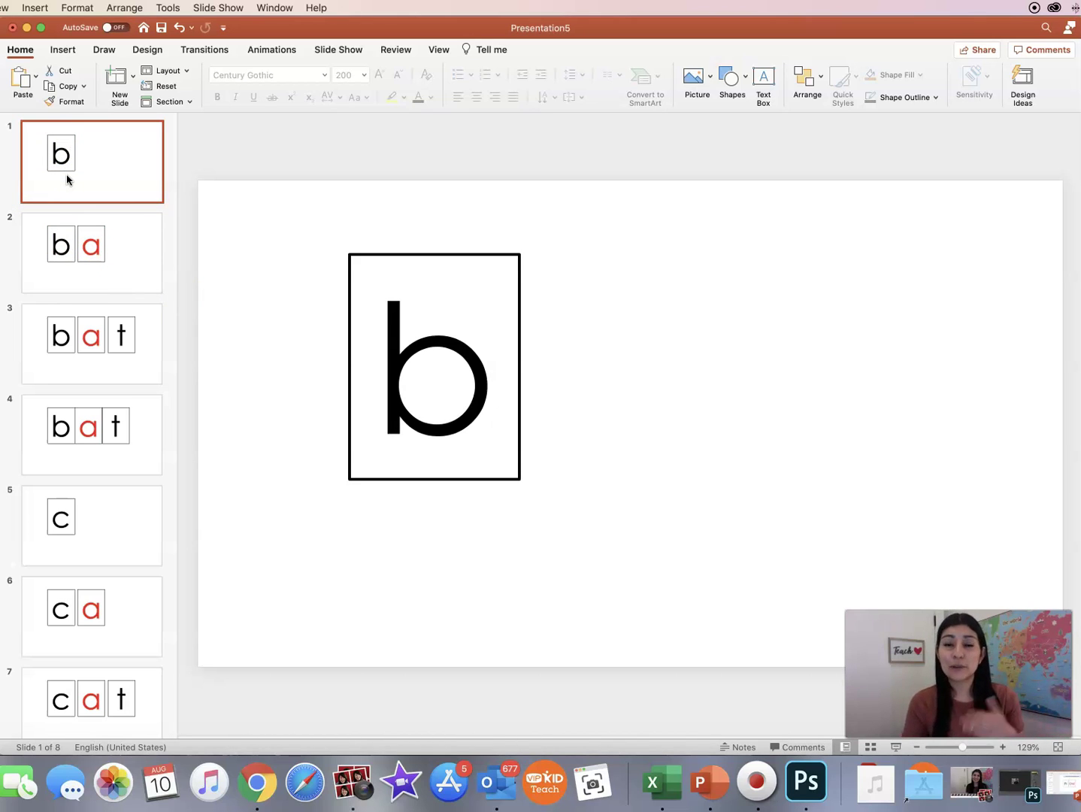
Replace b with g on slides 1 and 2, and the red a with e on slide 2
click(490, 383)
key(BackSpace)
text(g)
click(133, 272)
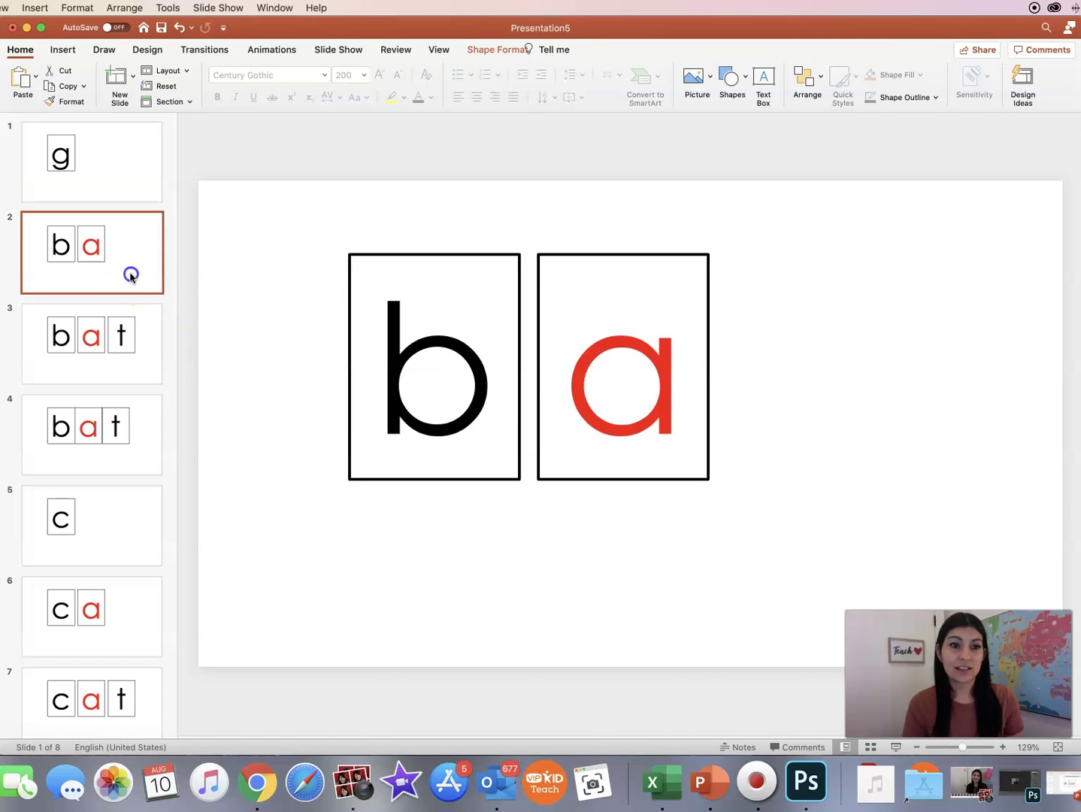
click(459, 393)
key(BackSpace)
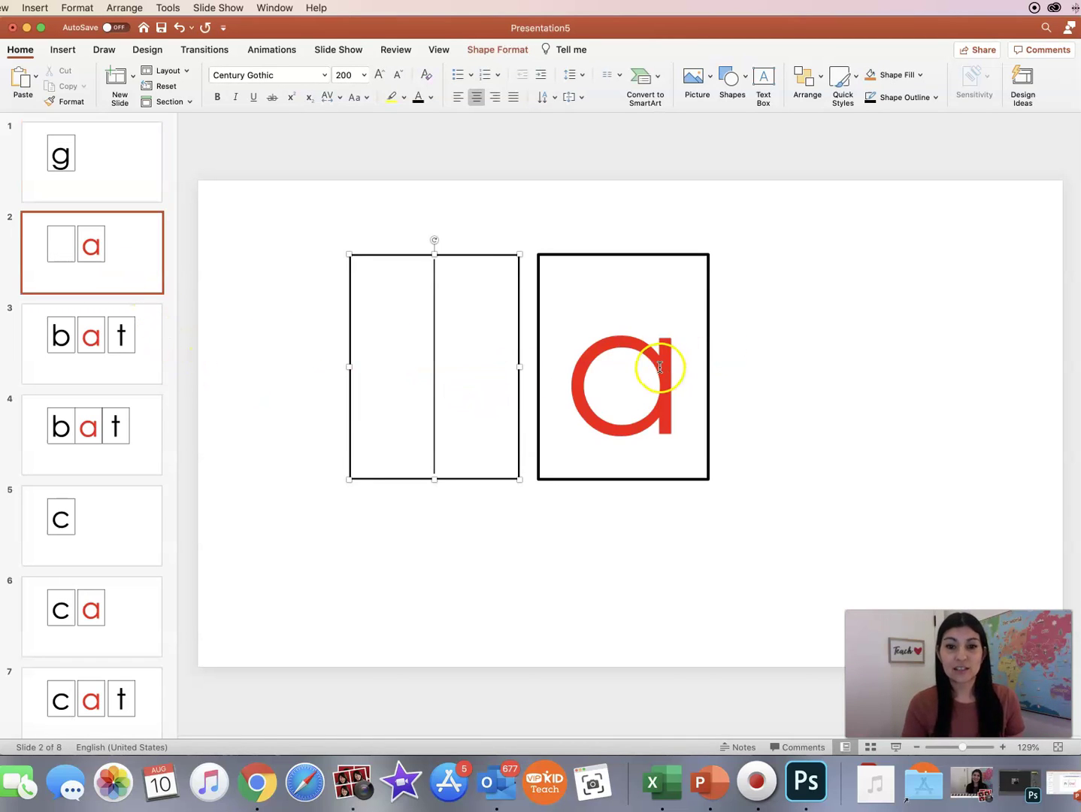
text(g)
click(664, 385)
key(BackSpace)
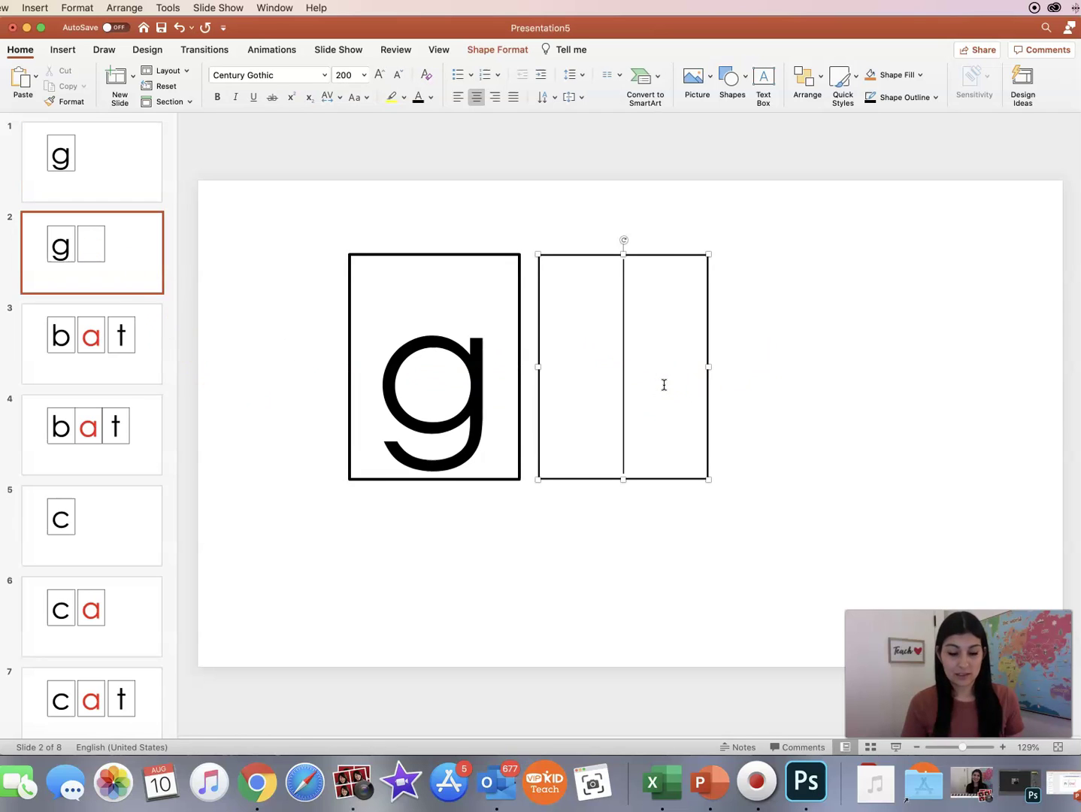
text(e)
On slide 3, change b to g and the middle red a to e
click(93, 370)
click(477, 385)
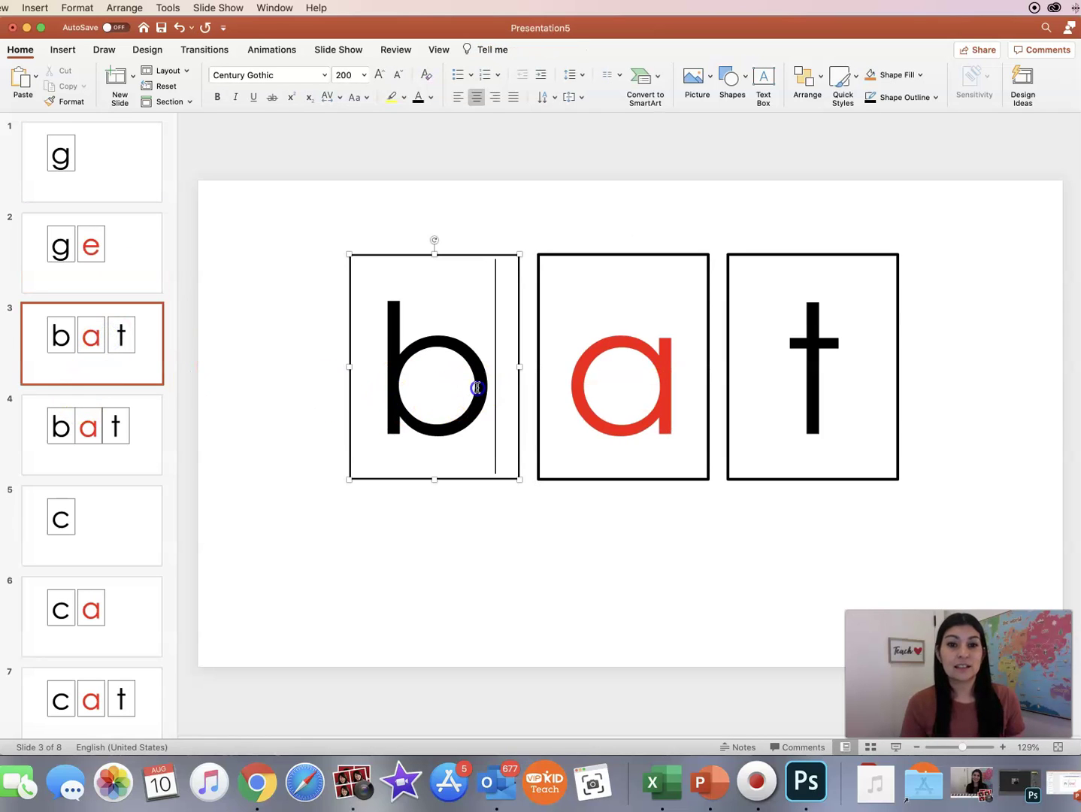
key(BackSpace)
text(g)
click(661, 403)
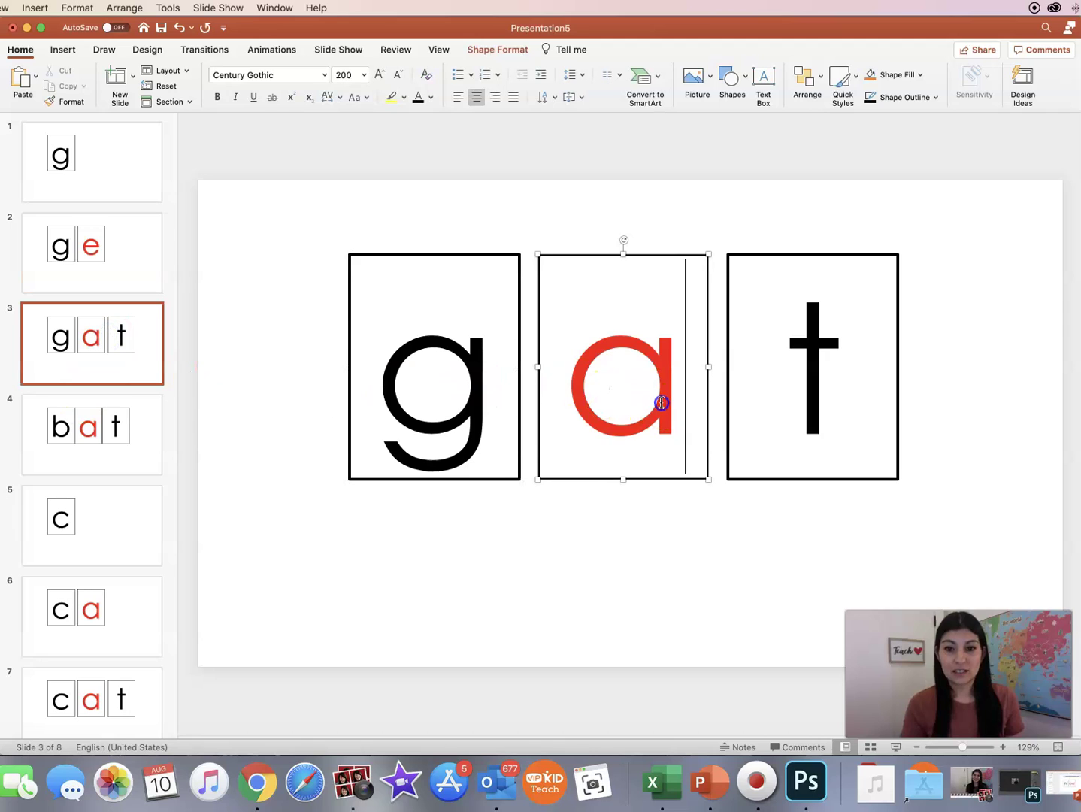
key(BackSpace)
text(e)
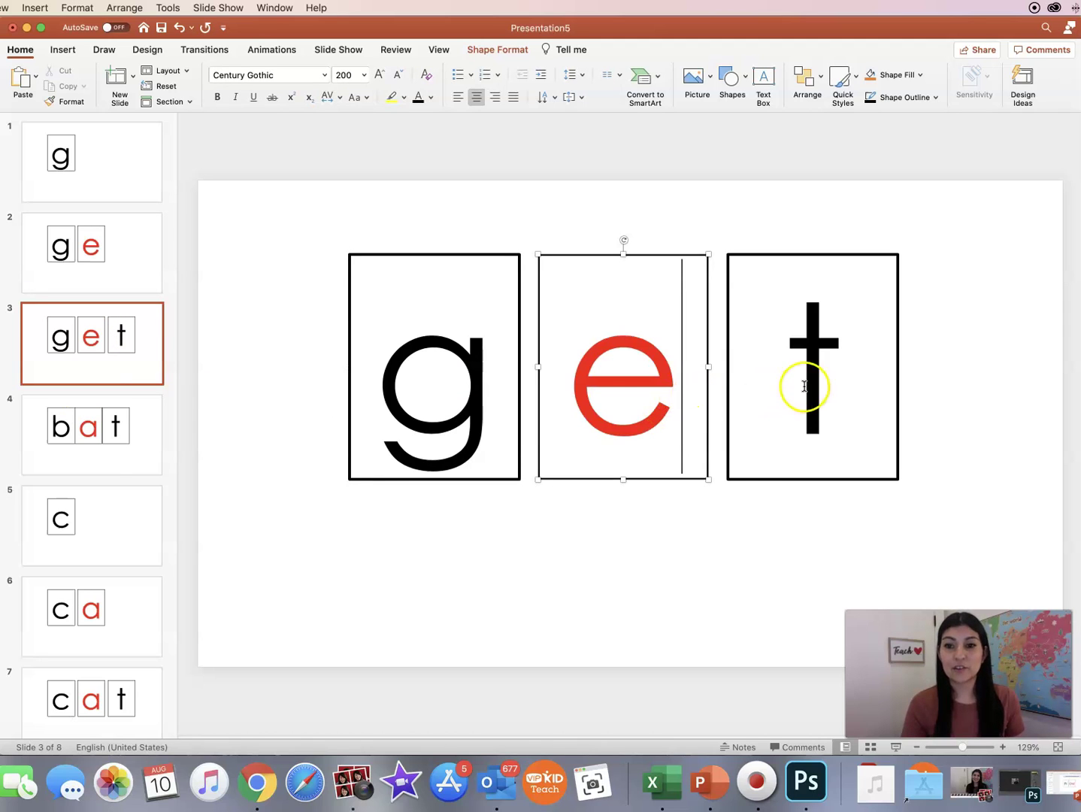
On slide 4, change b to g and the middle red a to e
click(25, 462)
click(492, 395)
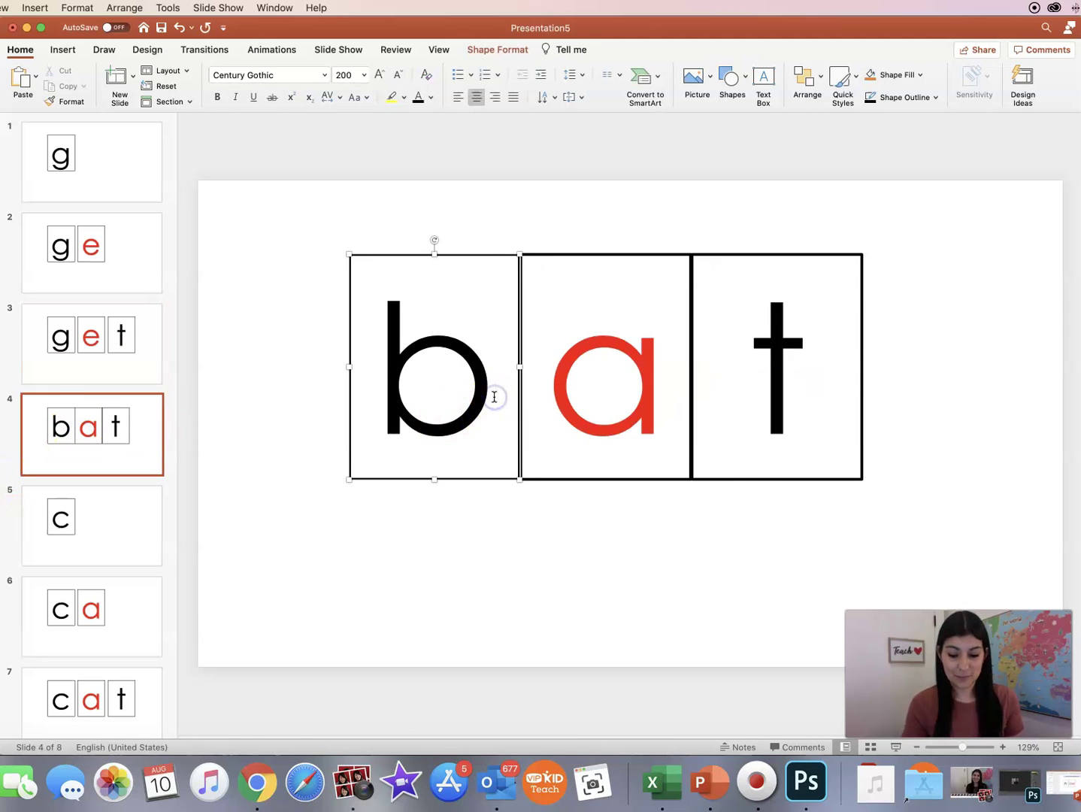
key(BackSpace)
text(g)
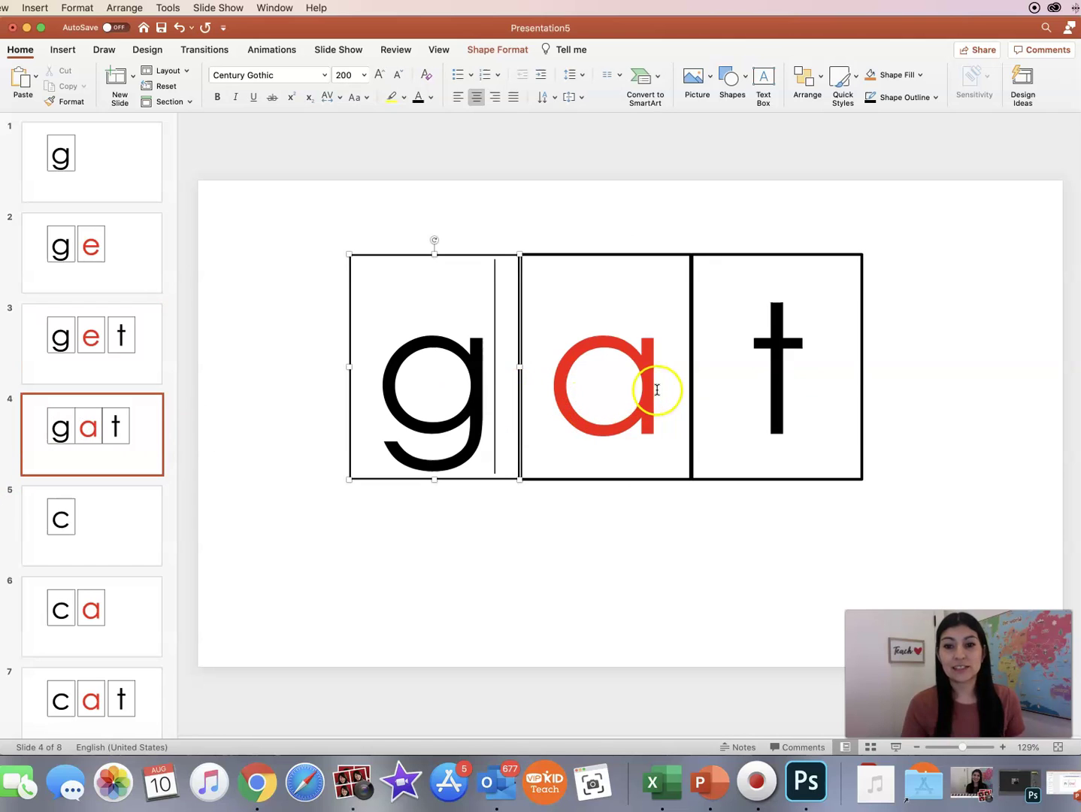
click(656, 389)
key(BackSpace)
text(e)
scroll(56, 353, up, 2)
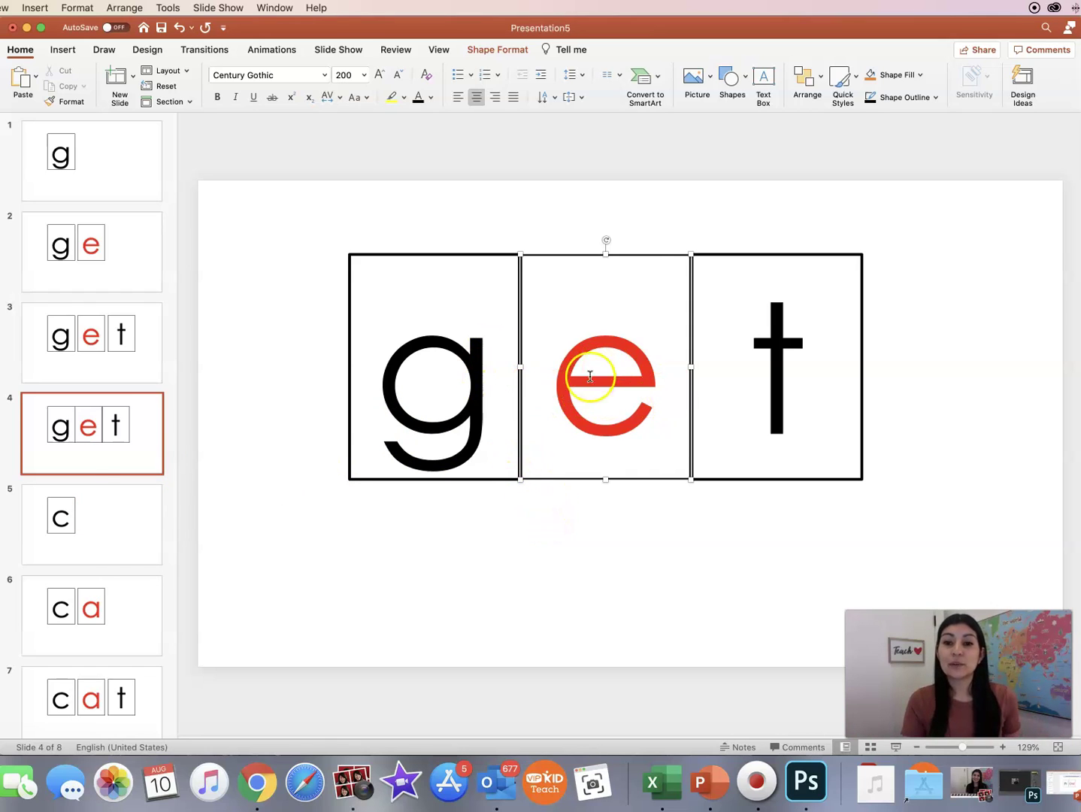
Change the g on slide 1 back to b
click(124, 242)
click(133, 161)
scroll(98, 539, down, 1)
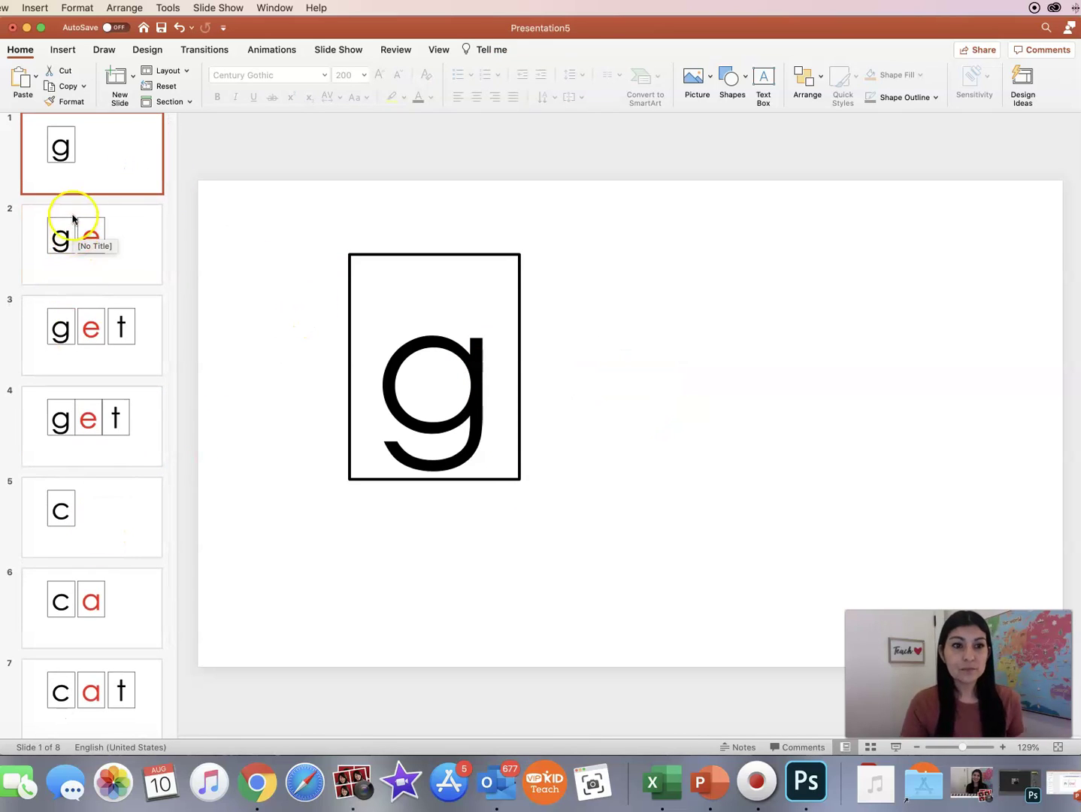
click(483, 396)
key(BackSpace)
text(b)
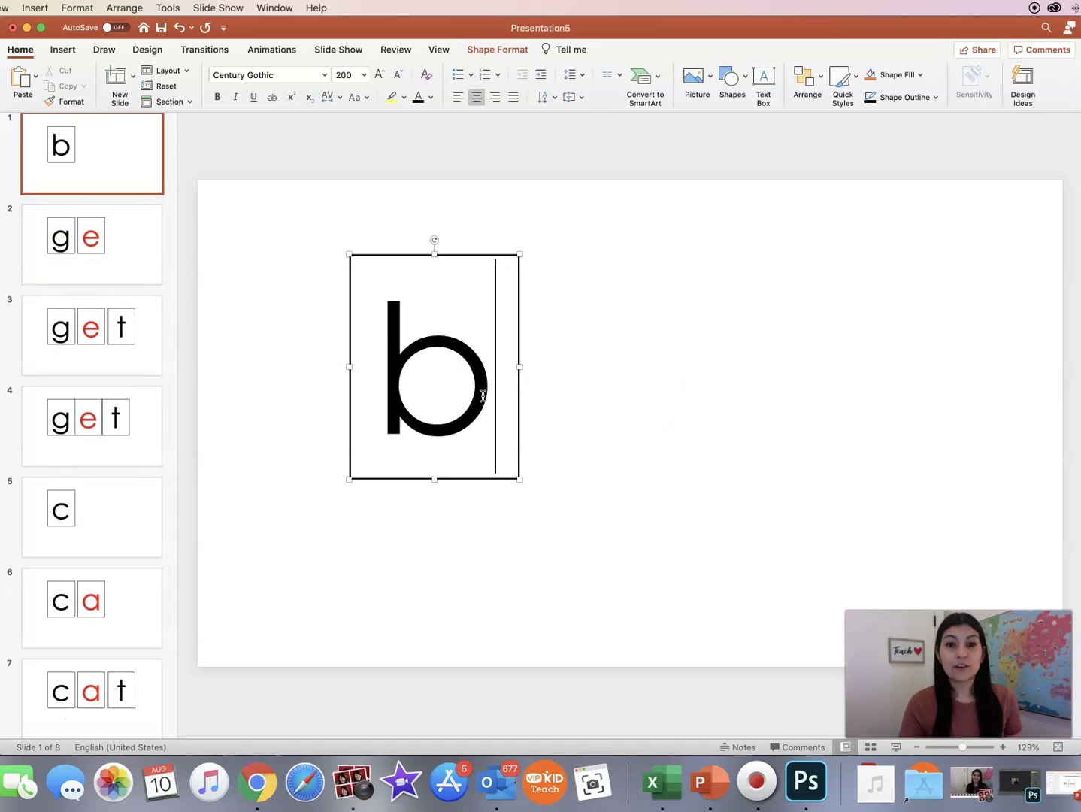
Change the g on slide 2 to b
click(101, 235)
click(508, 421)
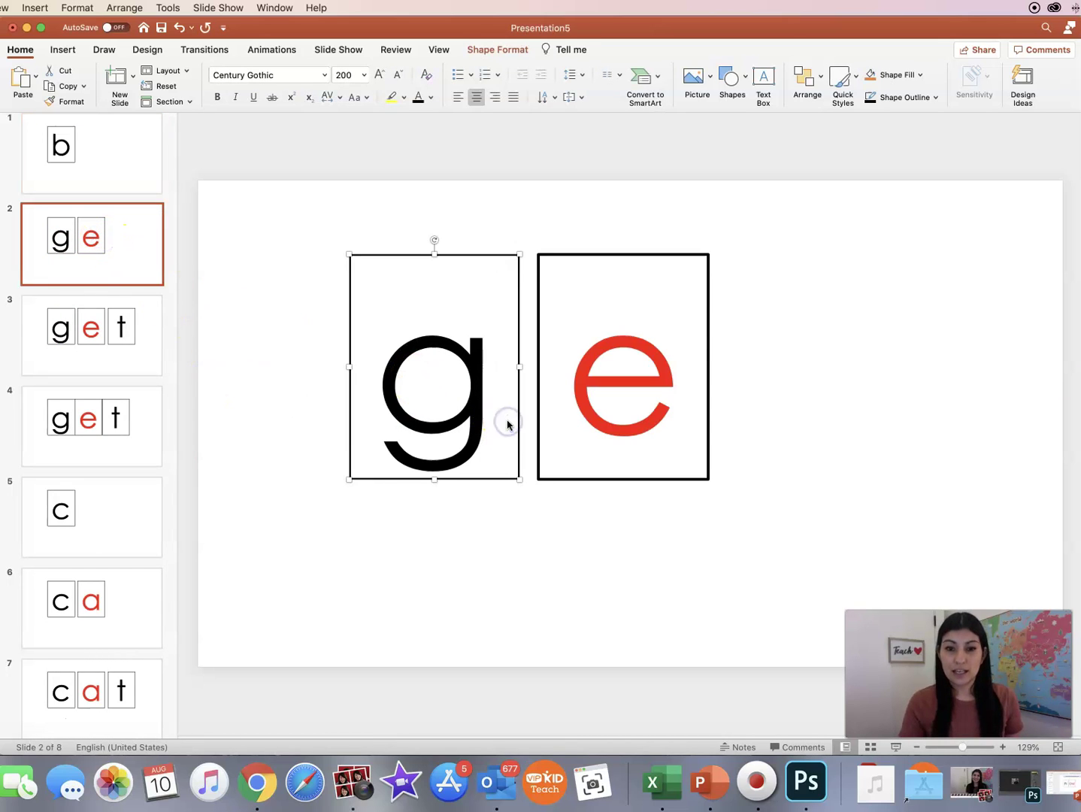
key(BackSpace)
text(b)
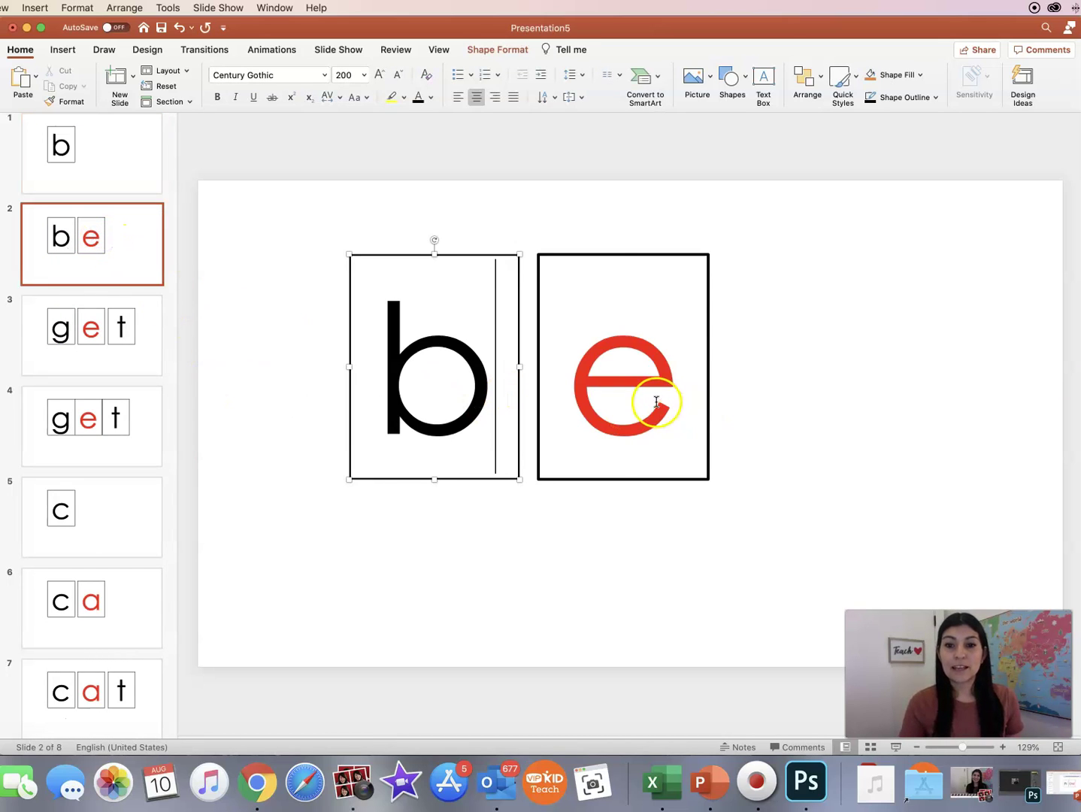
Replace slide 2's red e with ai and widen its box so ai fits one line
click(657, 402)
key(BackSpace)
text(a)
key(Return)
text(a)
key(Return)
text(i)
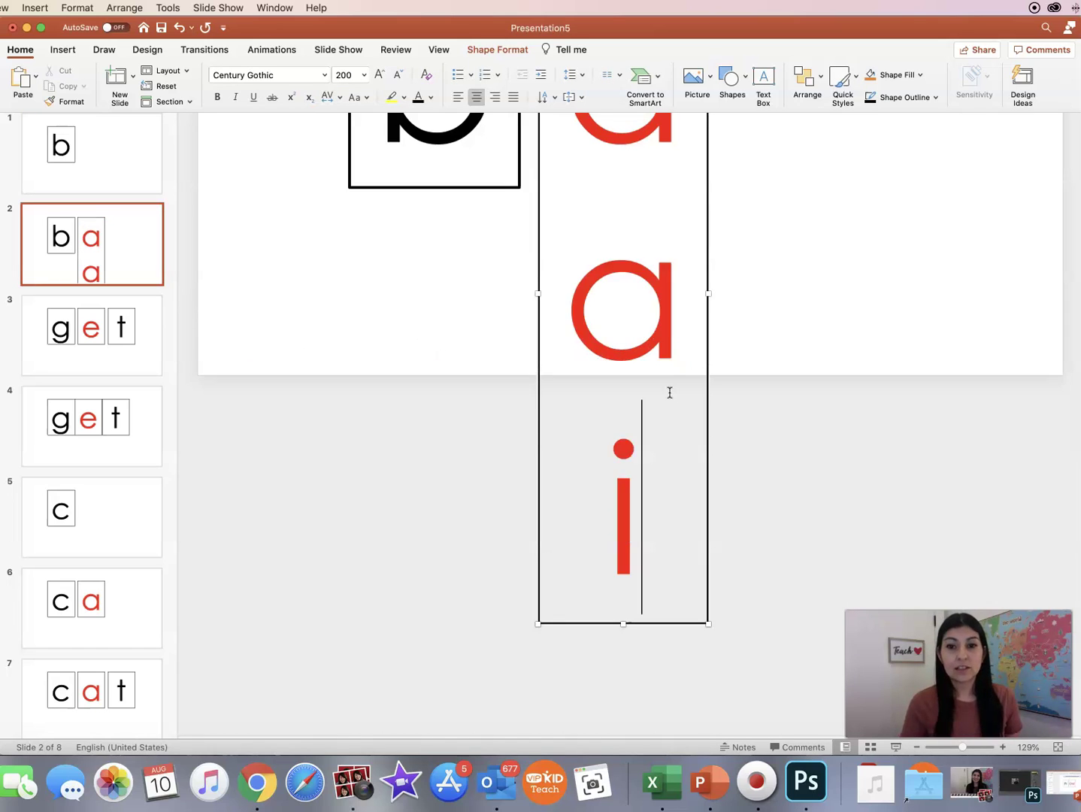
key(BackSpace)
key(BackSpace)
key(BackSpace)
key(BackSpace)
key(BackSpace)
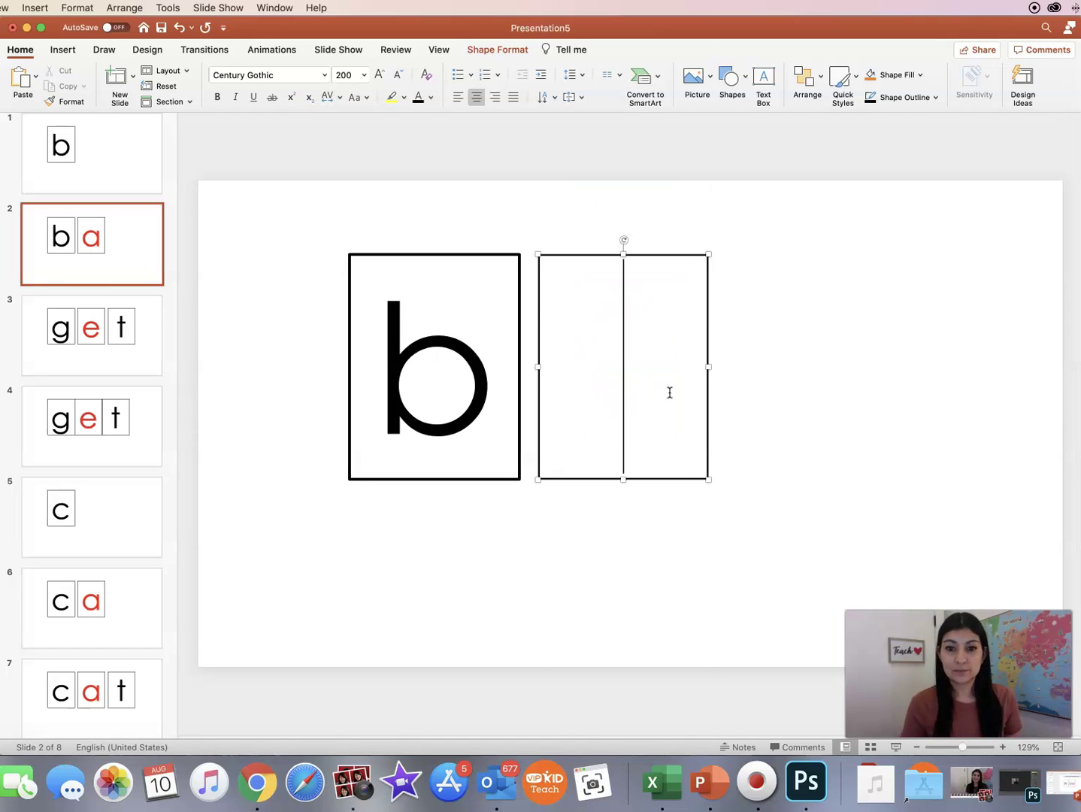
text(a)
key(Return)
text(i)
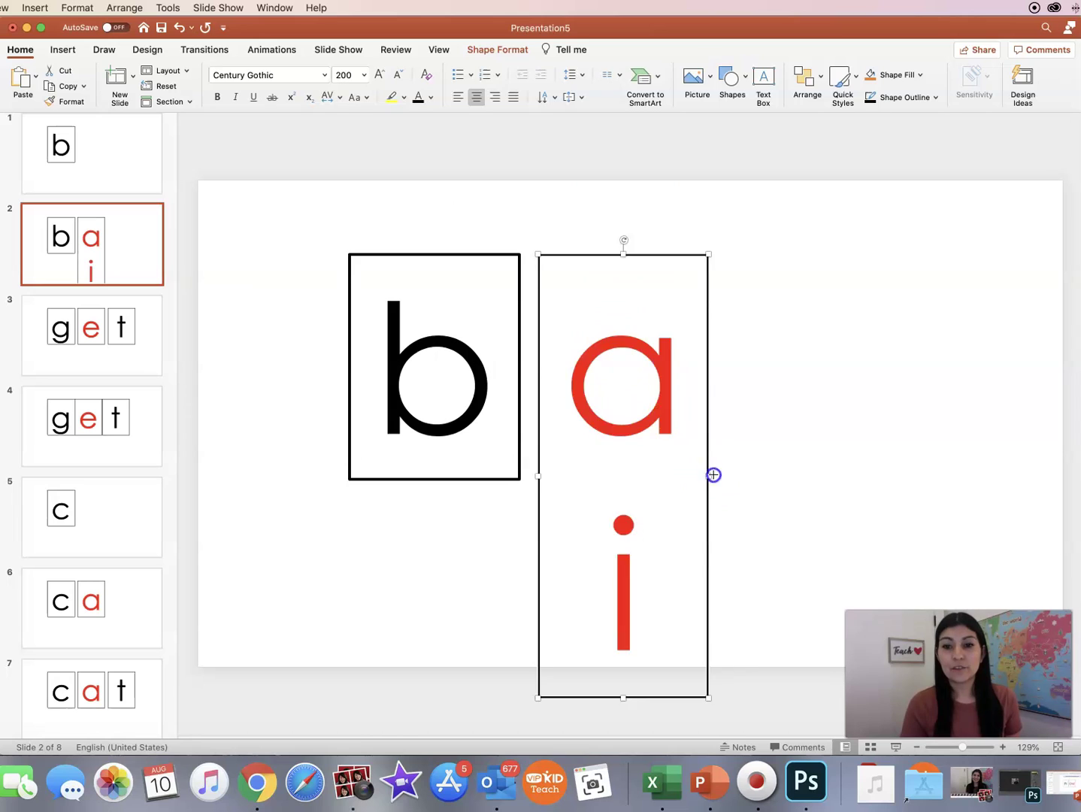
drag(713, 474, 756, 467)
click(773, 554)
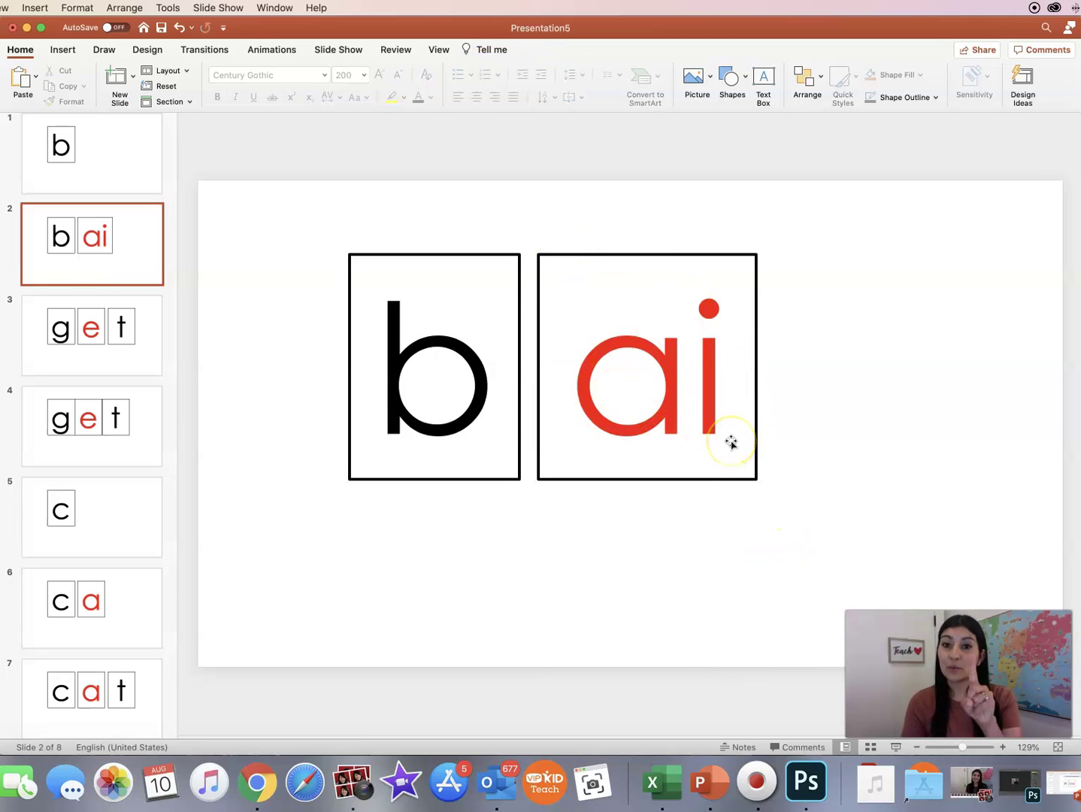
On slide 3, change g to b and e to ai, widen the vowel box, shift t right
click(107, 338)
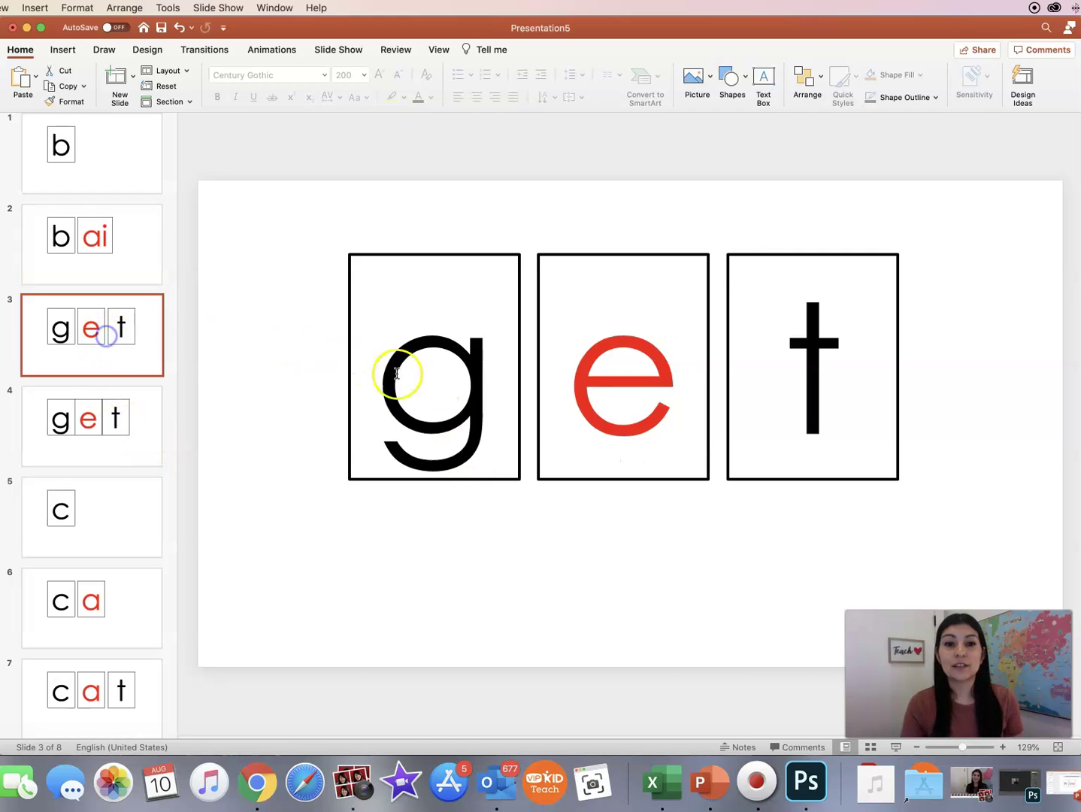
click(488, 389)
key(BackSpace)
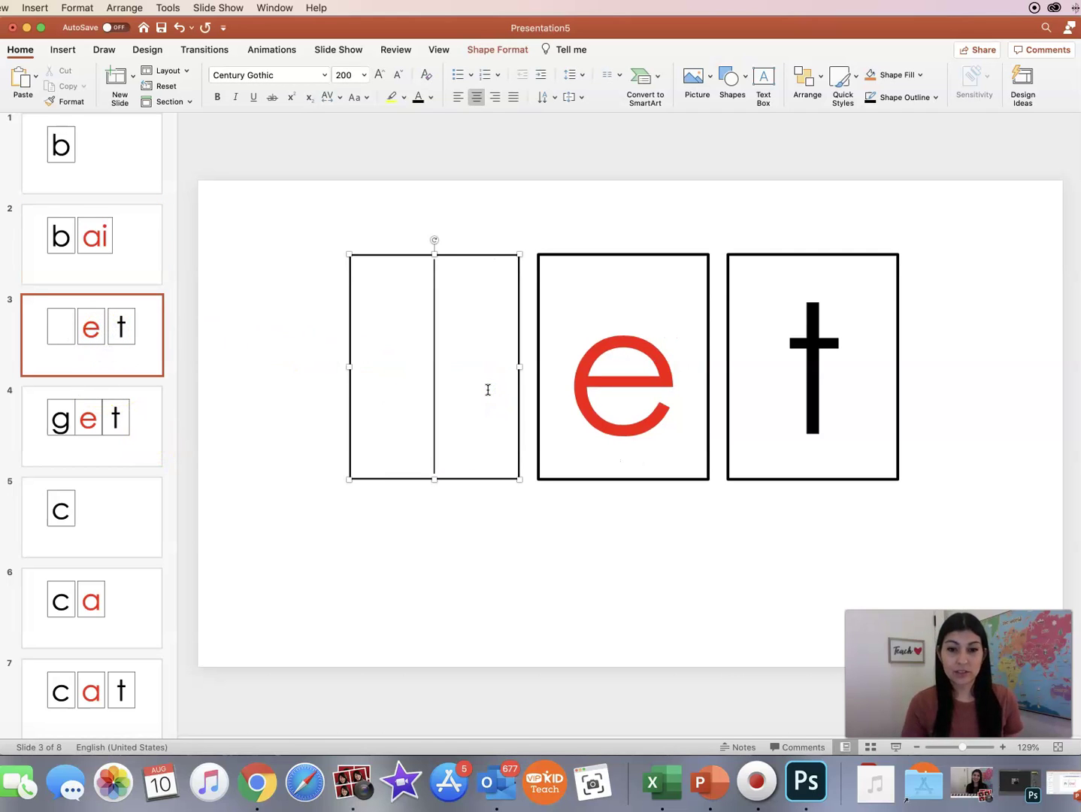
text(b)
click(657, 398)
key(BackSpace)
text(ai)
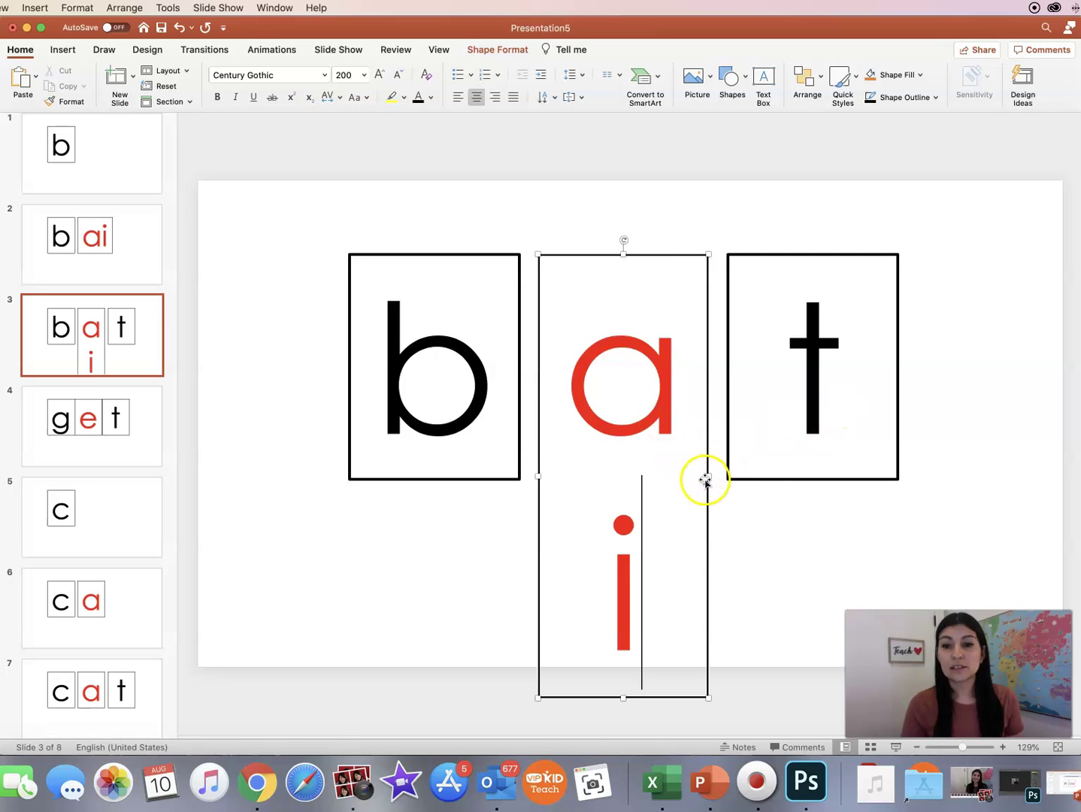
drag(708, 476, 728, 476)
click(762, 564)
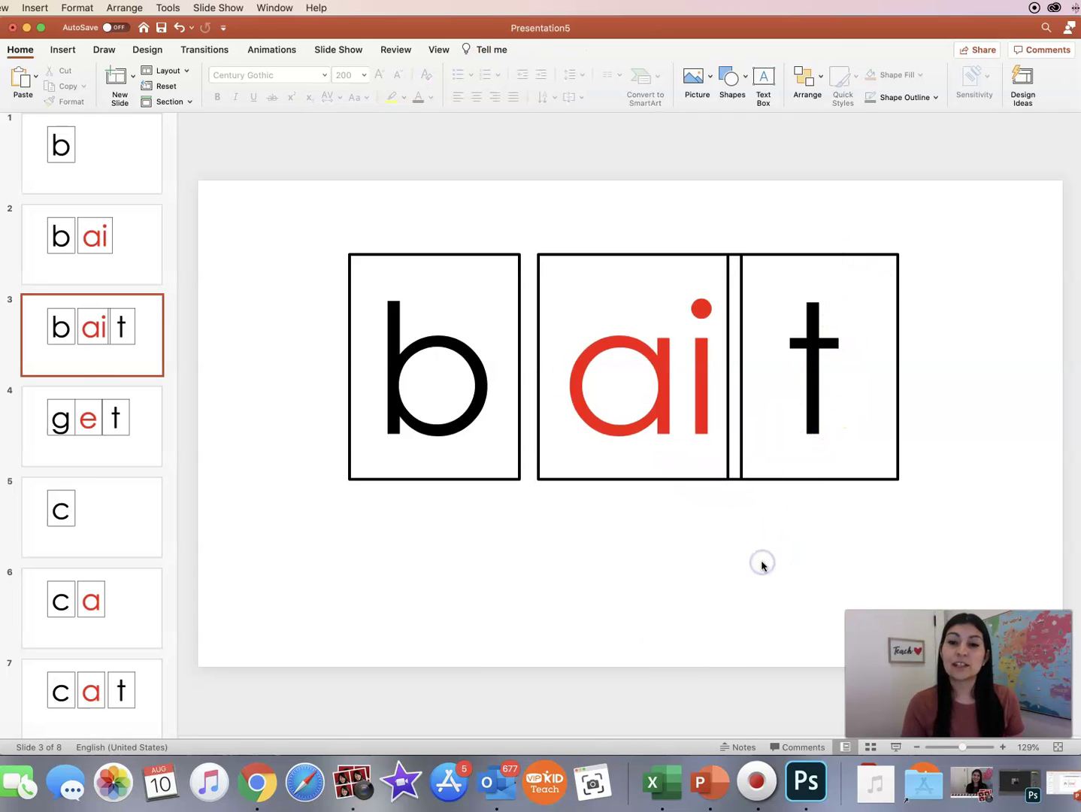
drag(846, 257, 902, 253)
On slide 4, change g to b and e to ai, widen the vowel box, move t beside it
click(82, 430)
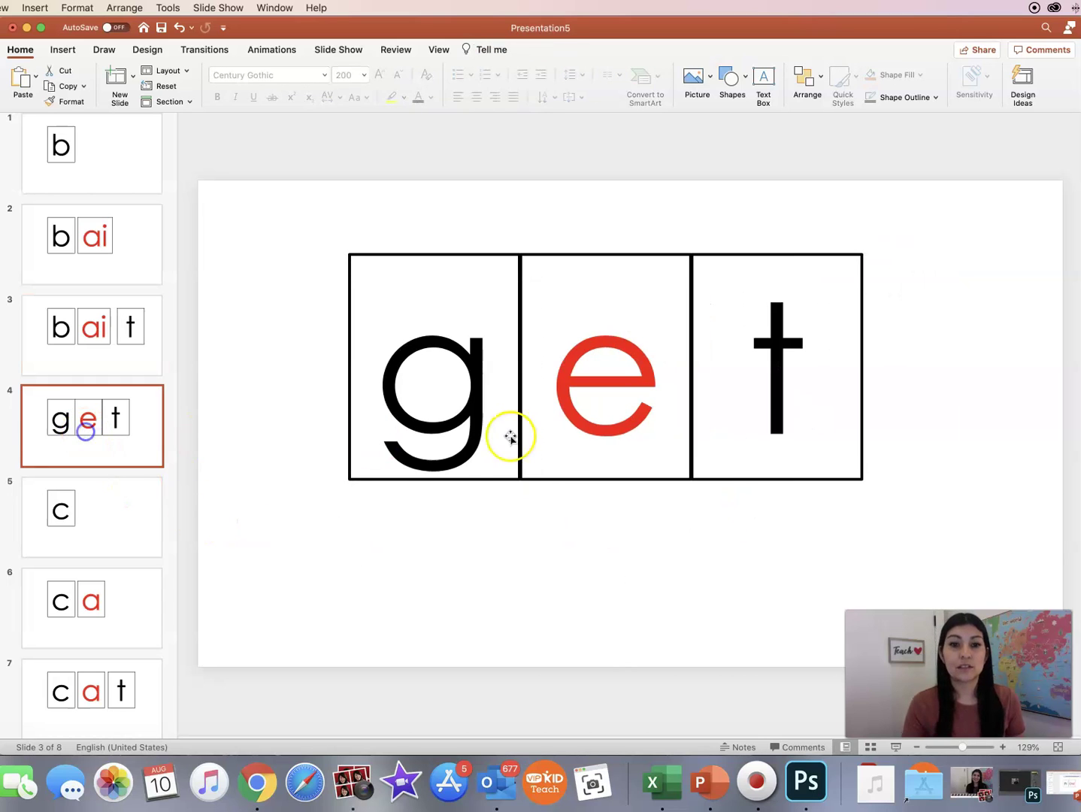
click(495, 387)
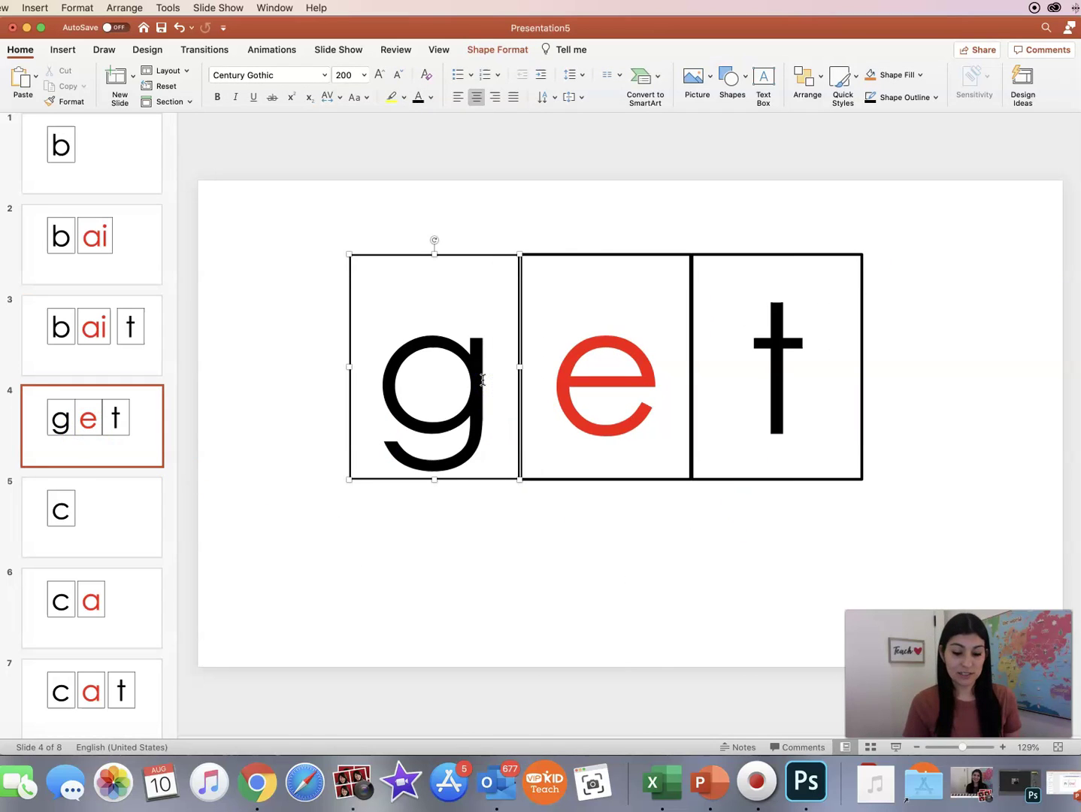
key(BackSpace)
text(b)
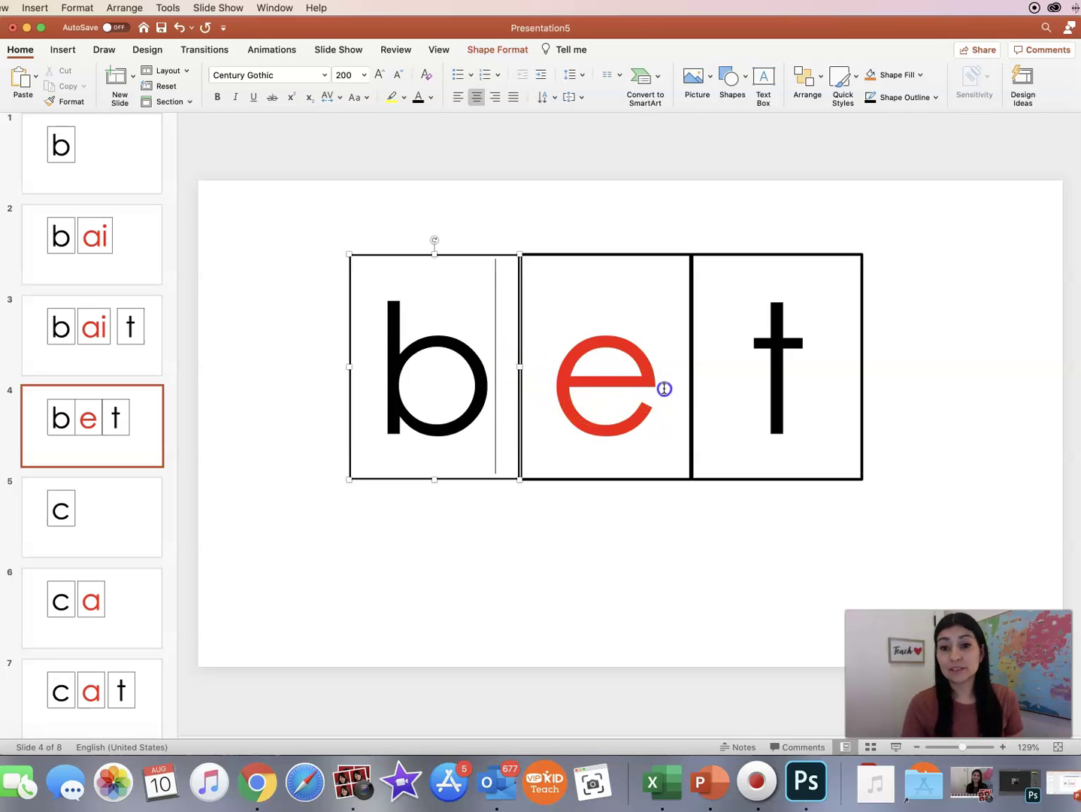
click(664, 388)
key(BackSpace)
text(ai)
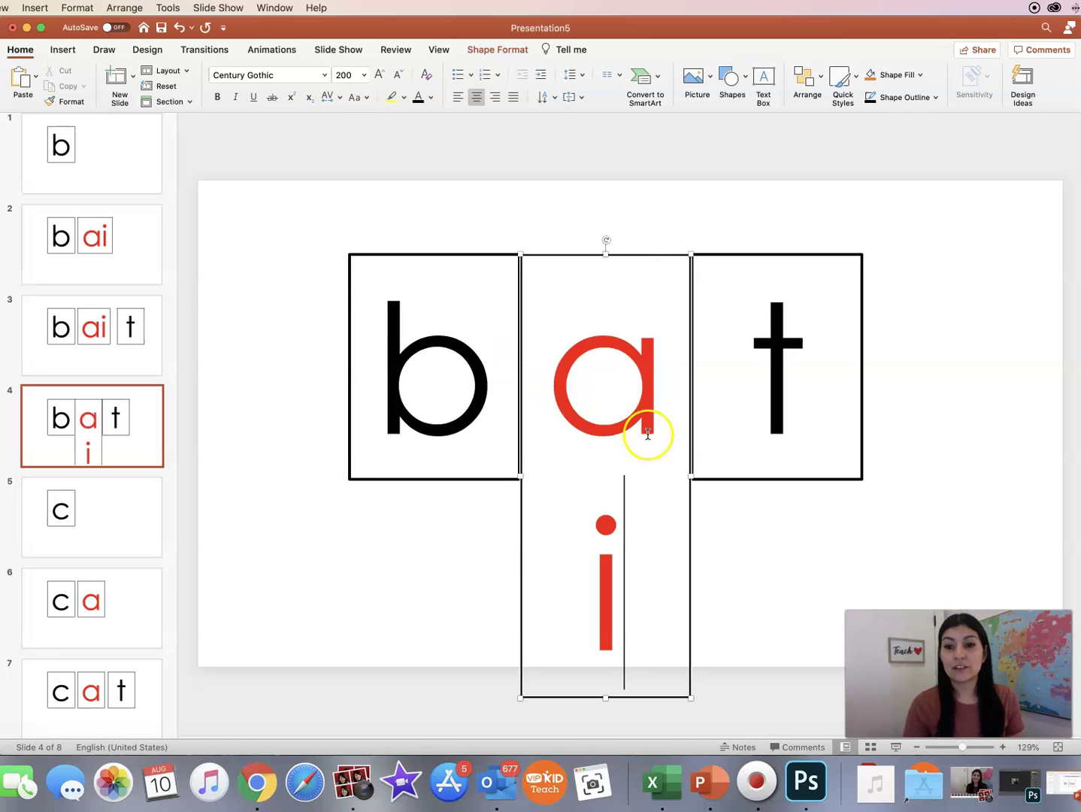
drag(690, 475, 724, 475)
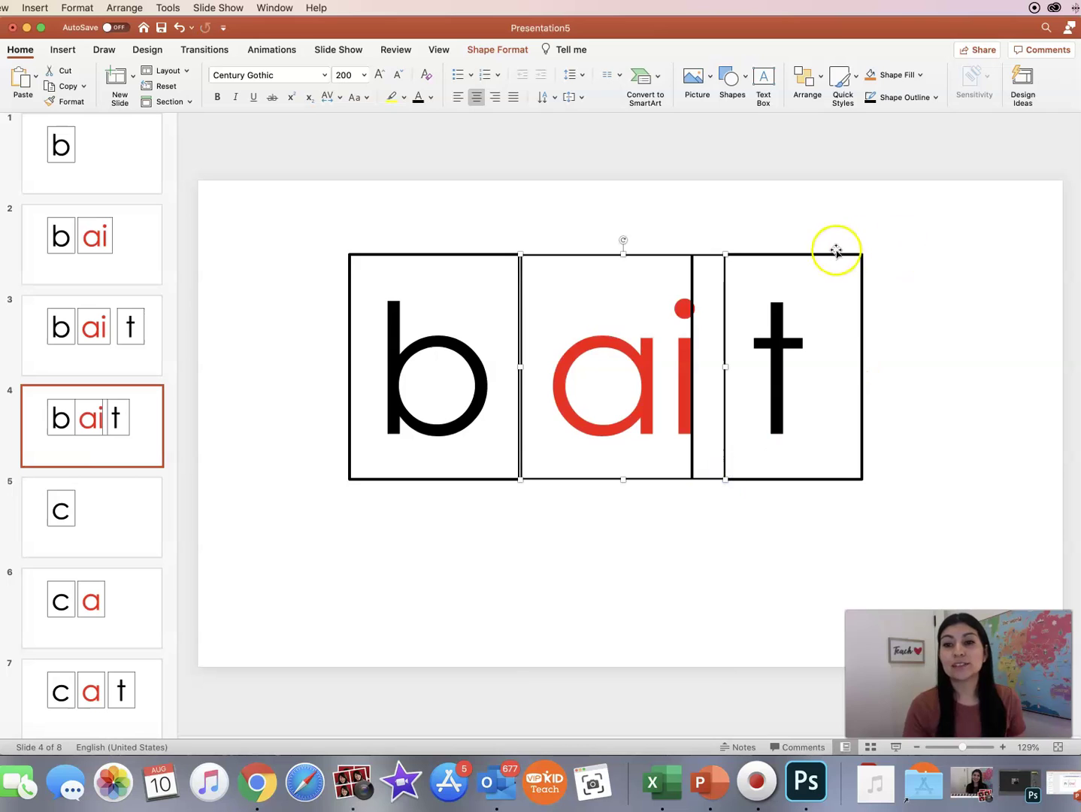
drag(836, 251, 866, 248)
click(463, 575)
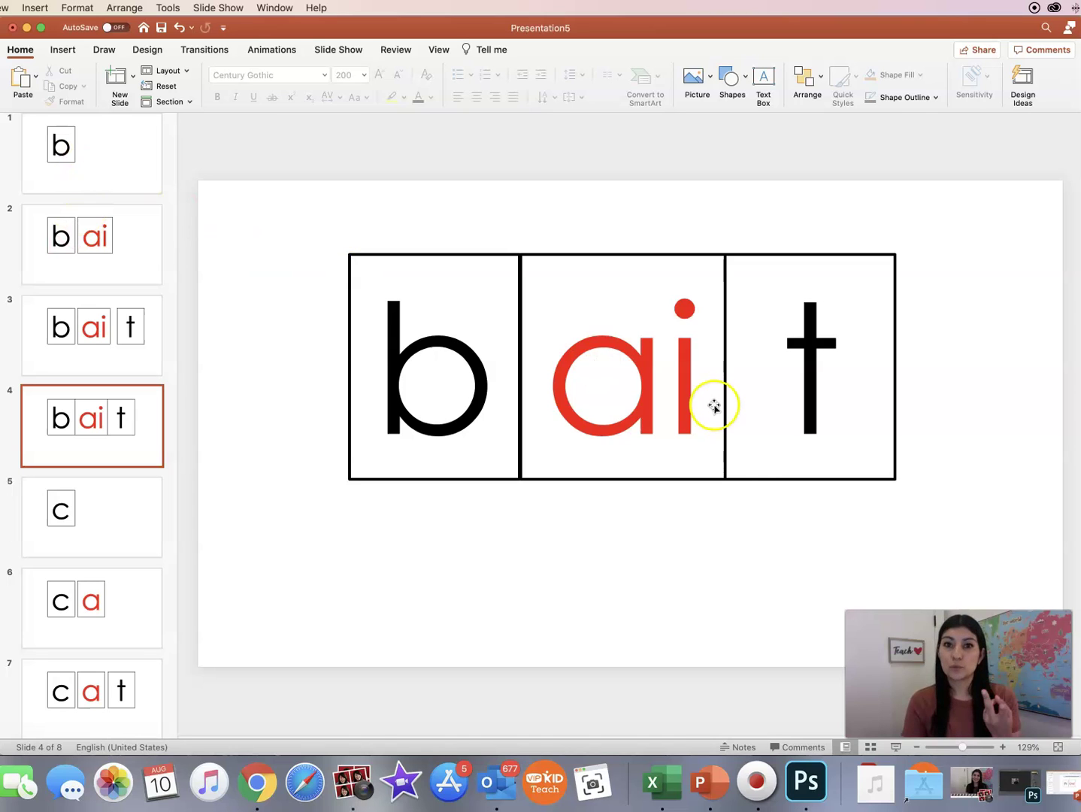
Go back to slide 1 showing the single boxed b
click(147, 148)
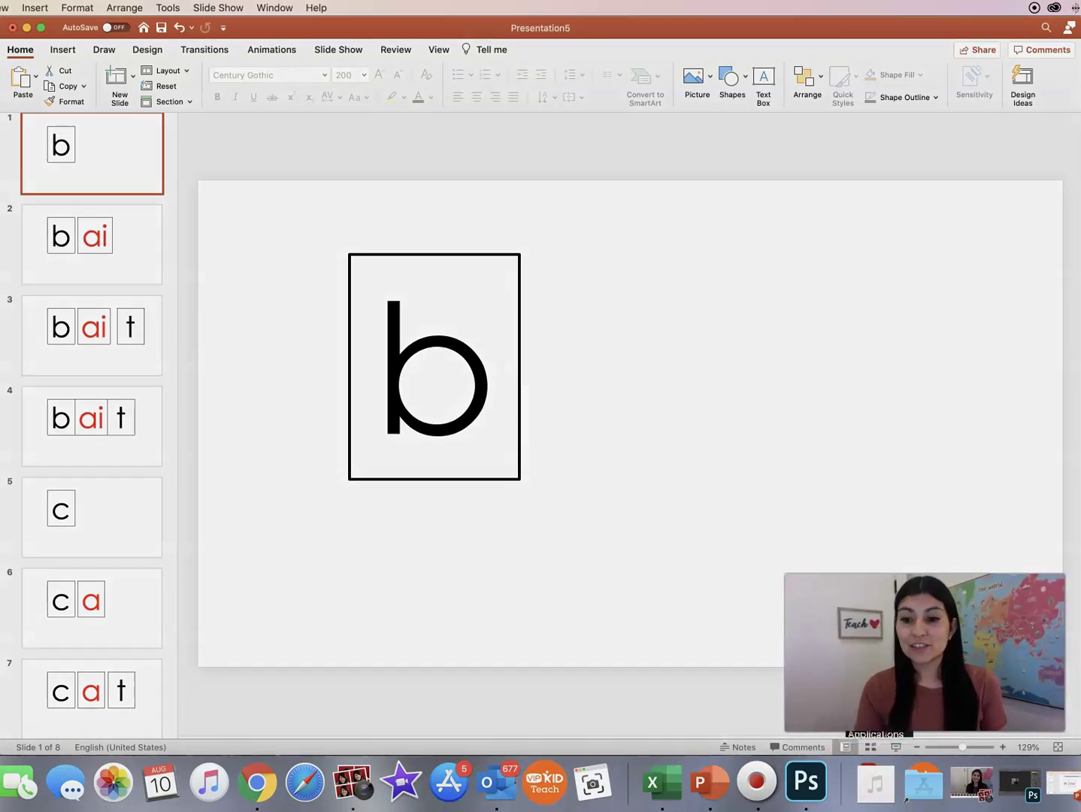